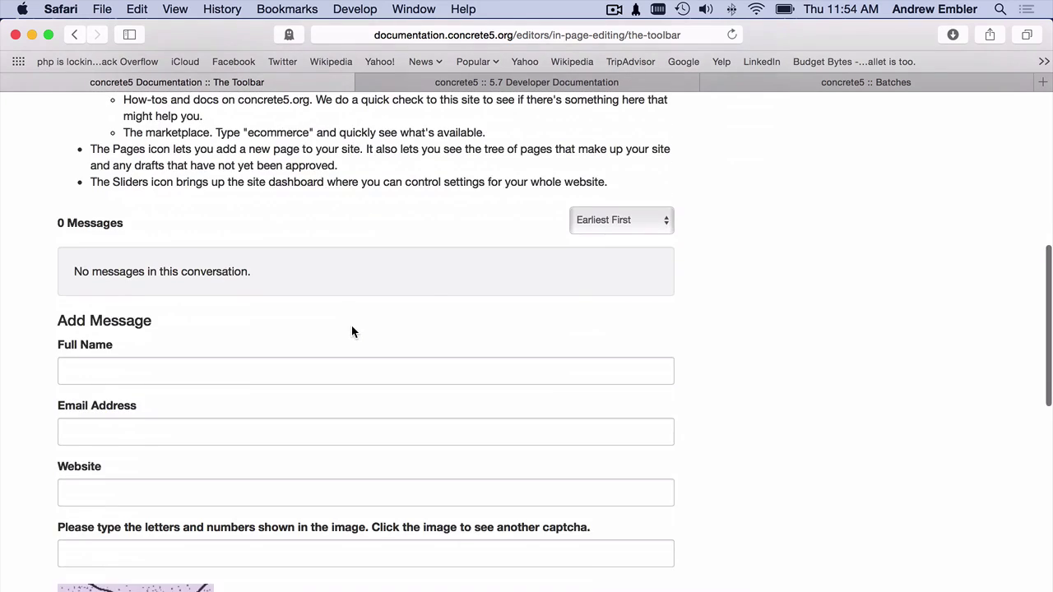
Open the documentation site's Tutorials section and look through the newest tutorials.
scroll(351, 331, "up", 10)
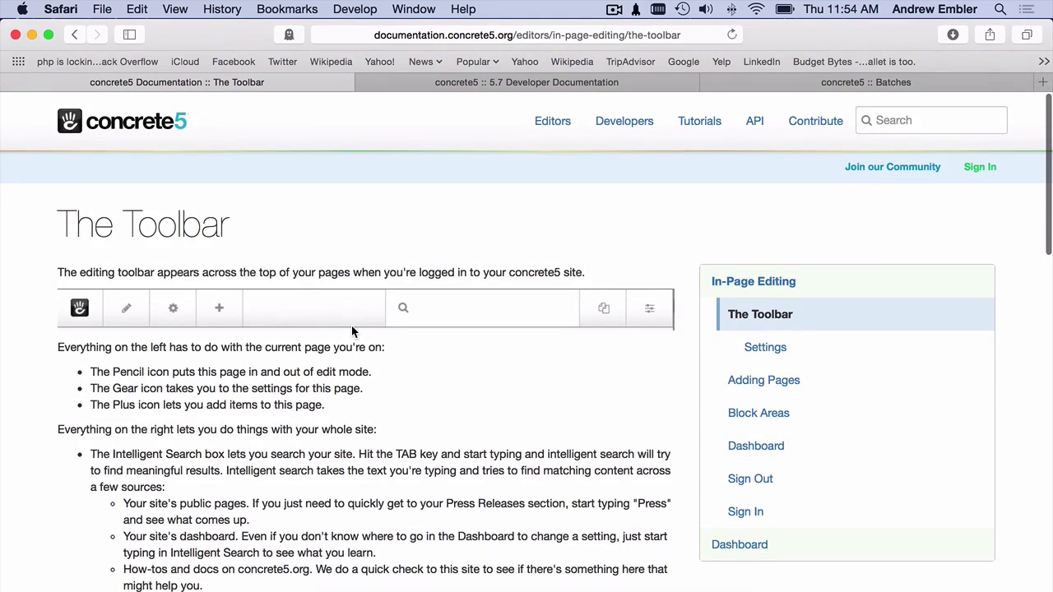
left_click(703, 124)
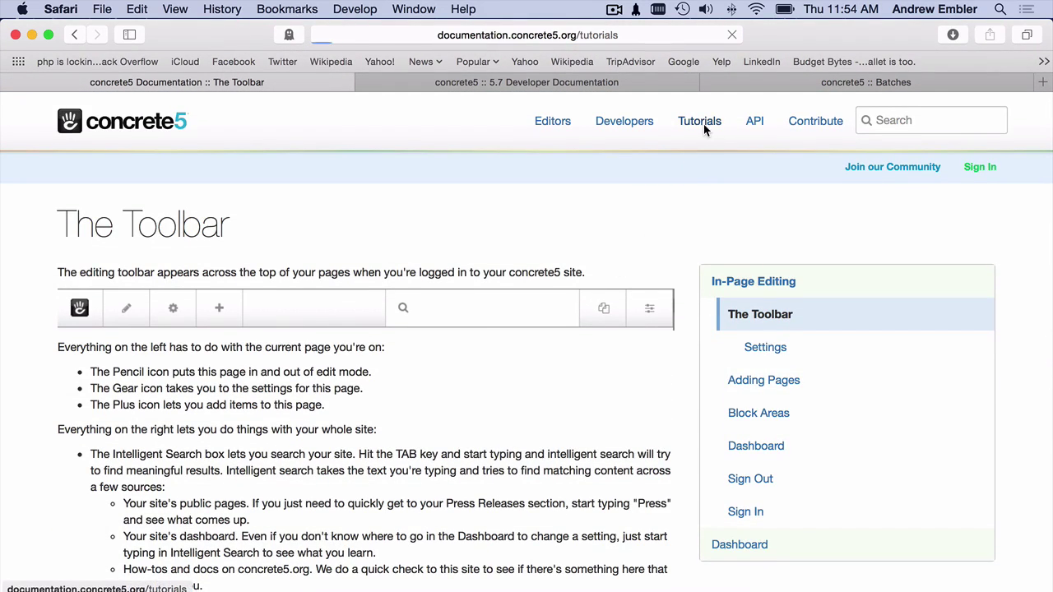
scroll(662, 224, "down", 5)
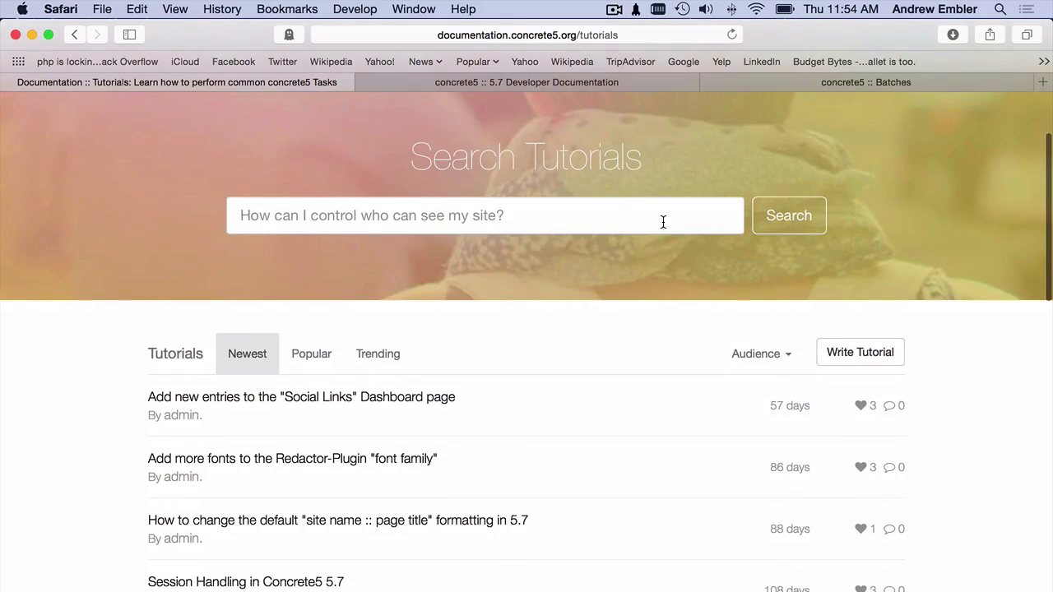
scroll(663, 224, "down", 3)
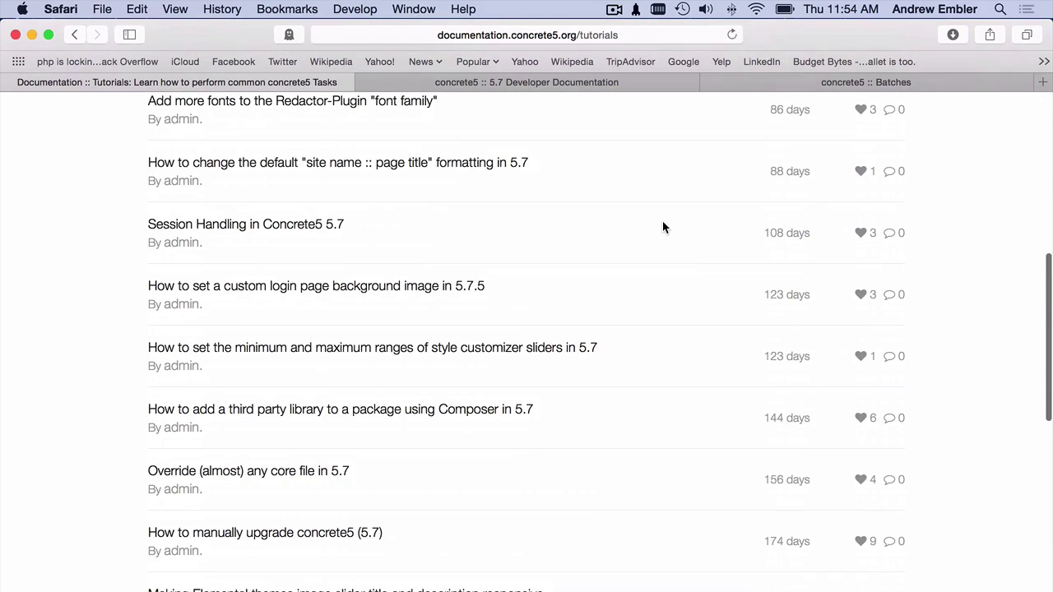
scroll(662, 220, "up", 8)
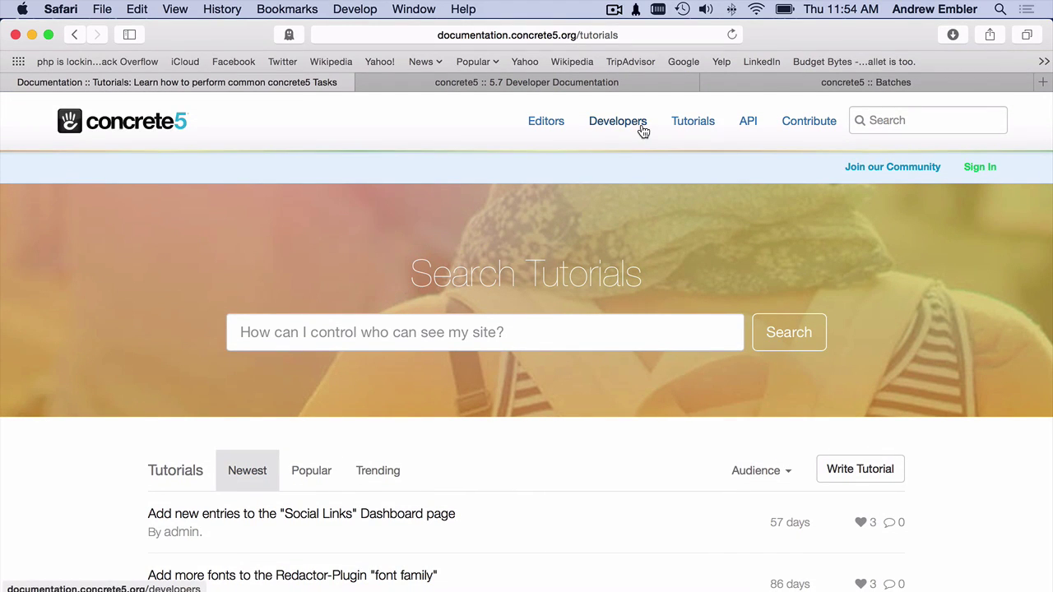
View the API reference and the Contribute page, and sign in with the concrete5.org community account.
left_click(756, 122)
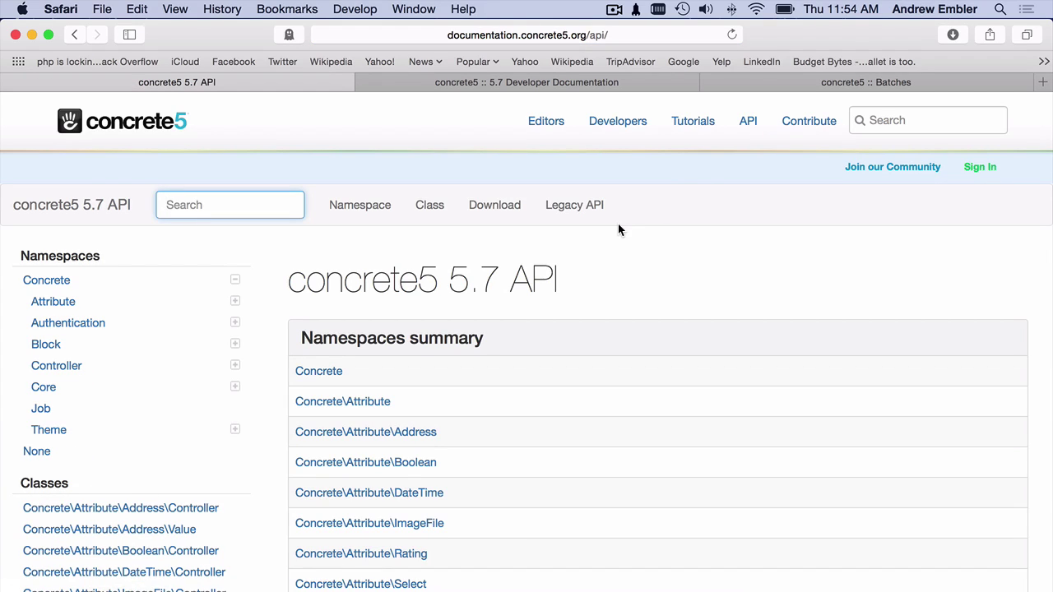
left_click(805, 123)
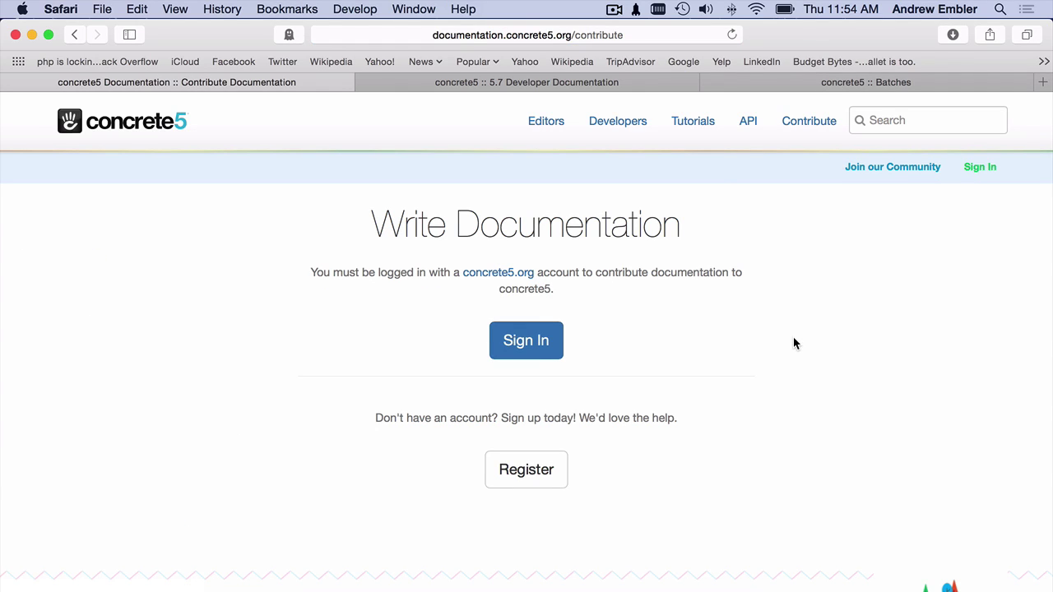
left_click(987, 176)
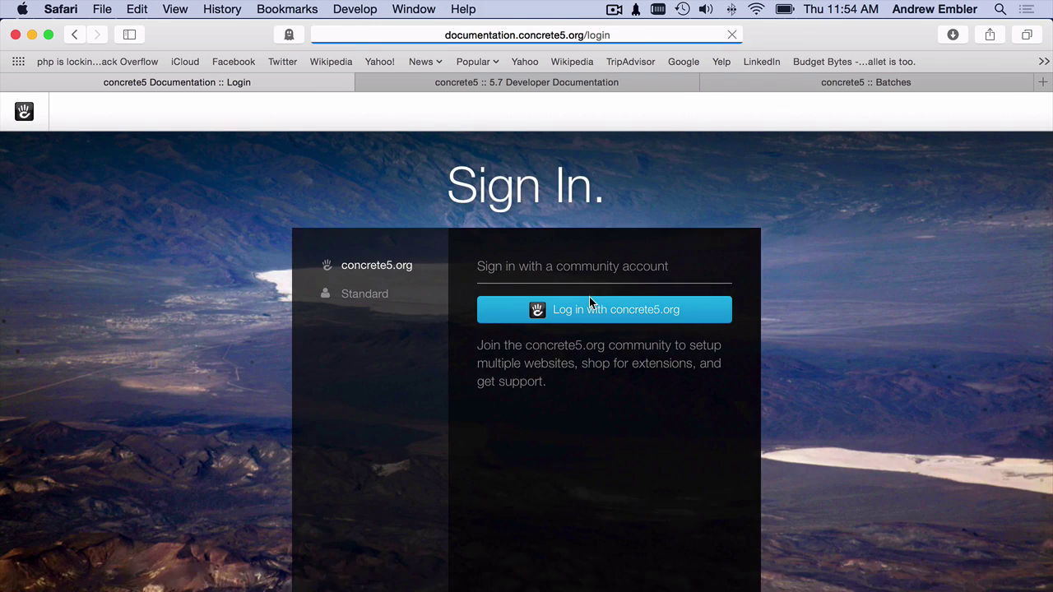
left_click(589, 302)
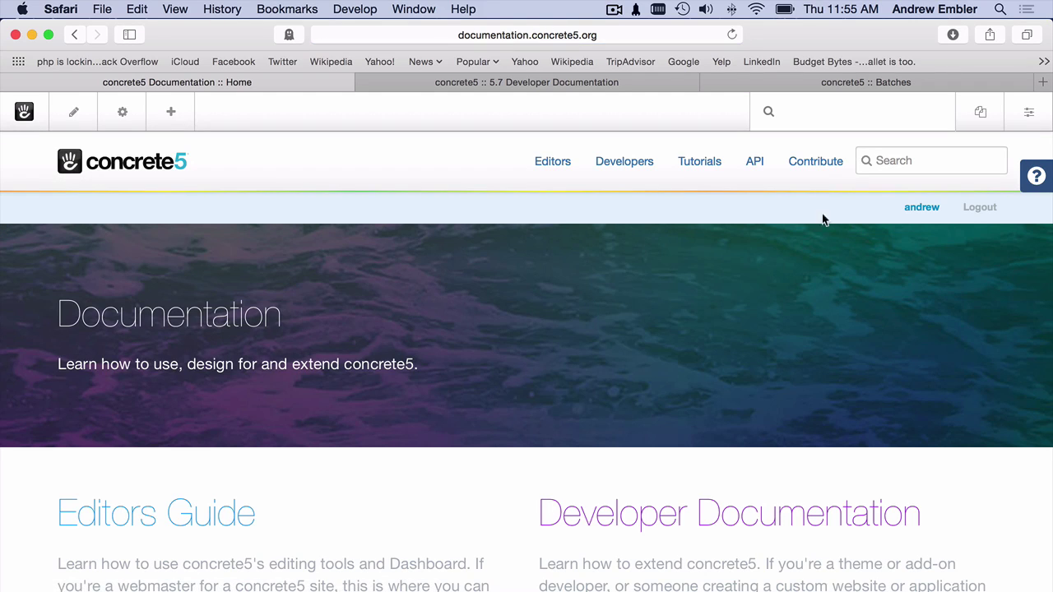
Open the contribution form for adding a Developer Documentation page.
left_click(834, 168)
scroll(463, 393, "down", 4)
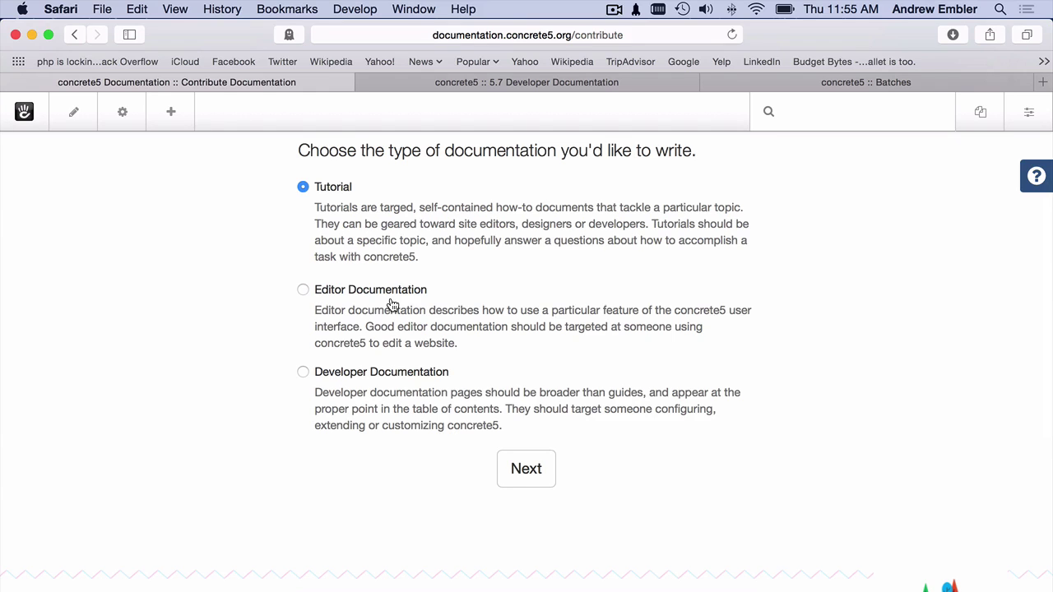
left_click(398, 371)
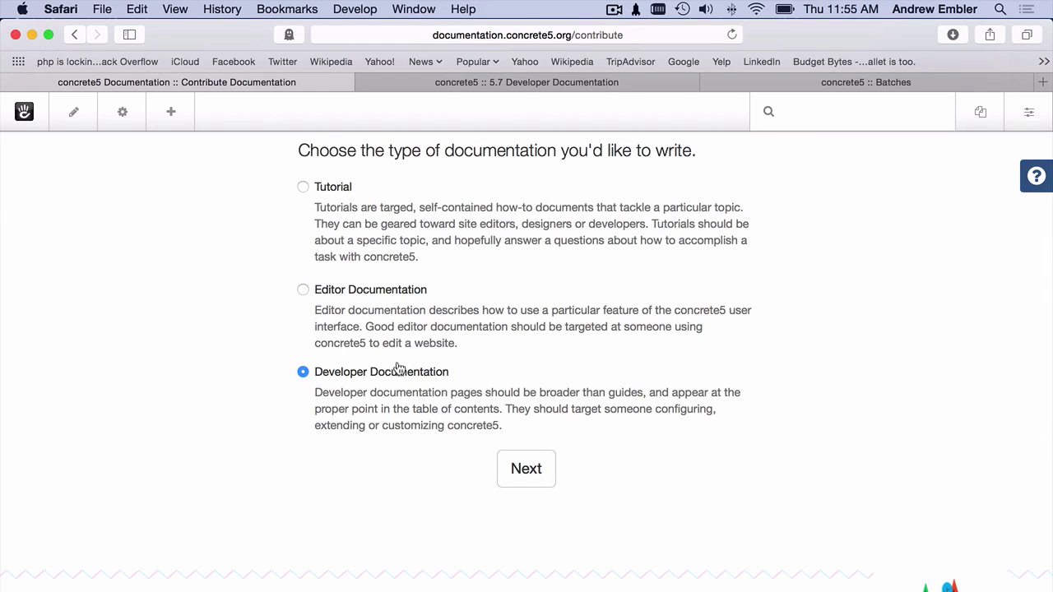
left_click(523, 469)
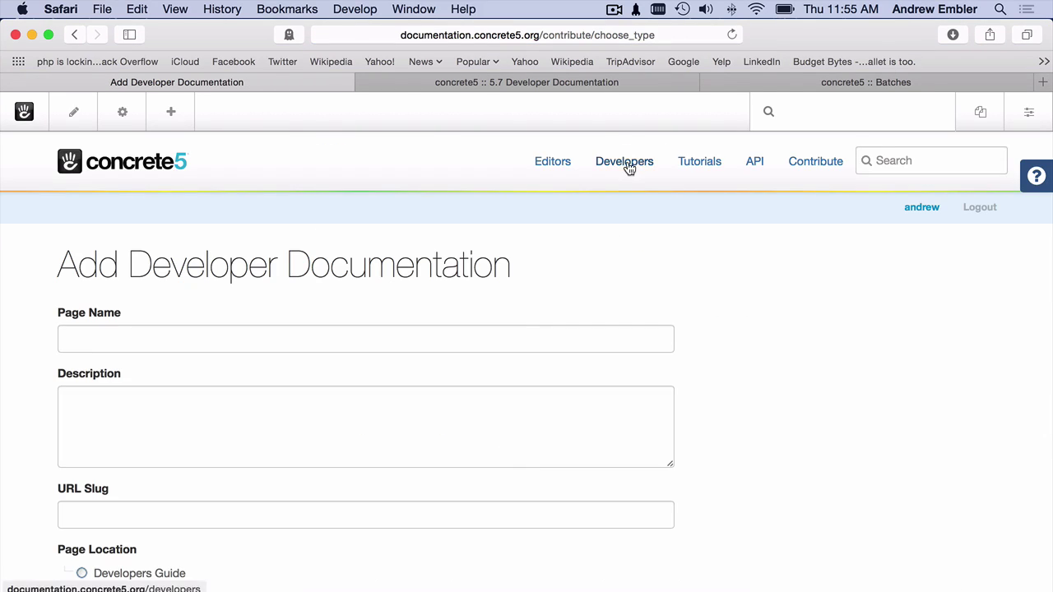
Open the Editors Guide page "The Toolbar" for editing and examine its tags, page location and body content.
left_click(552, 164)
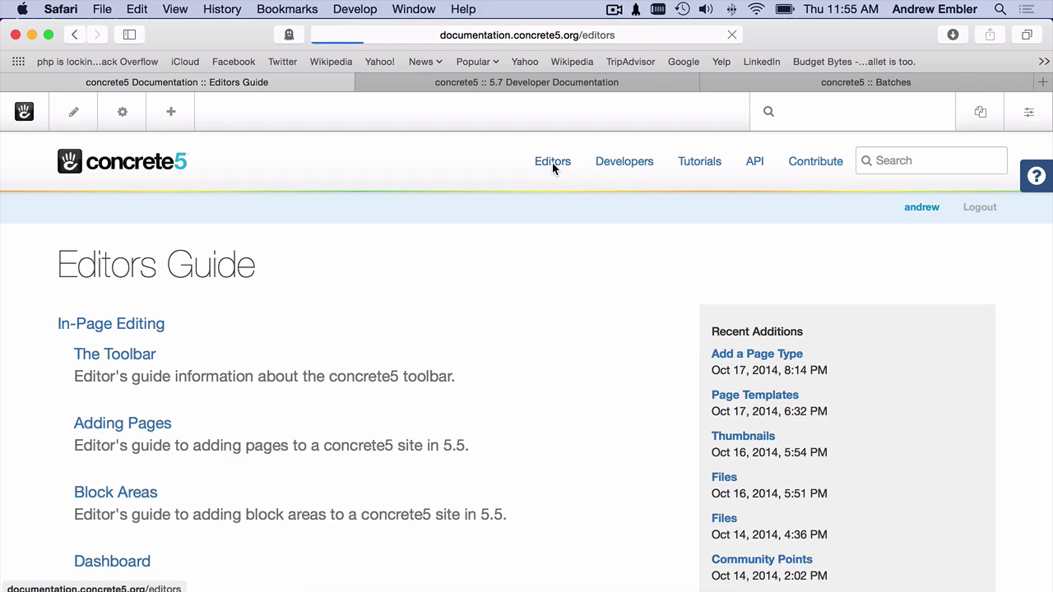
left_click(131, 355)
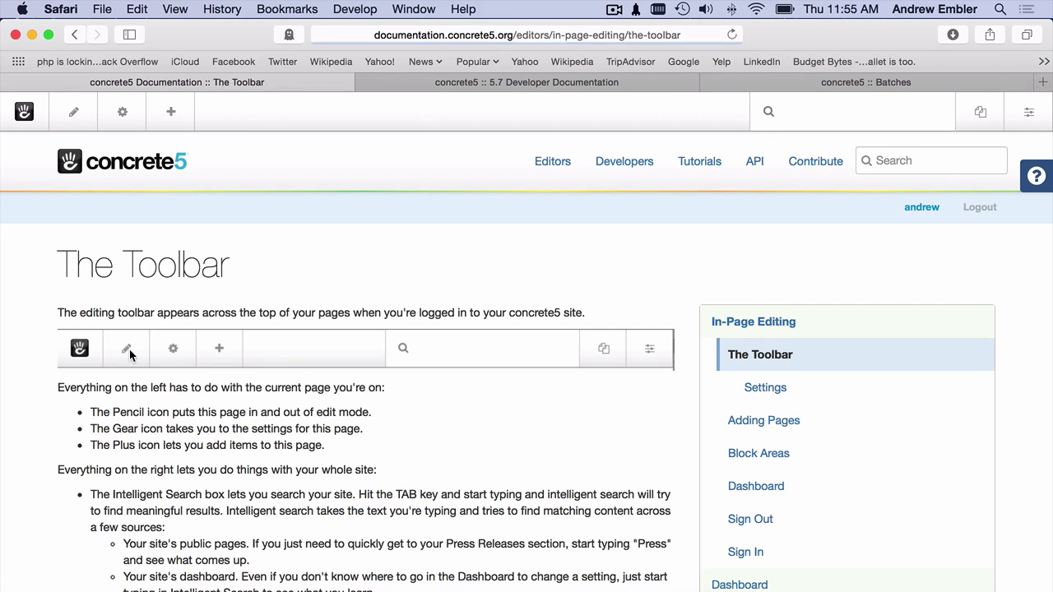
scroll(328, 411, "down", 5)
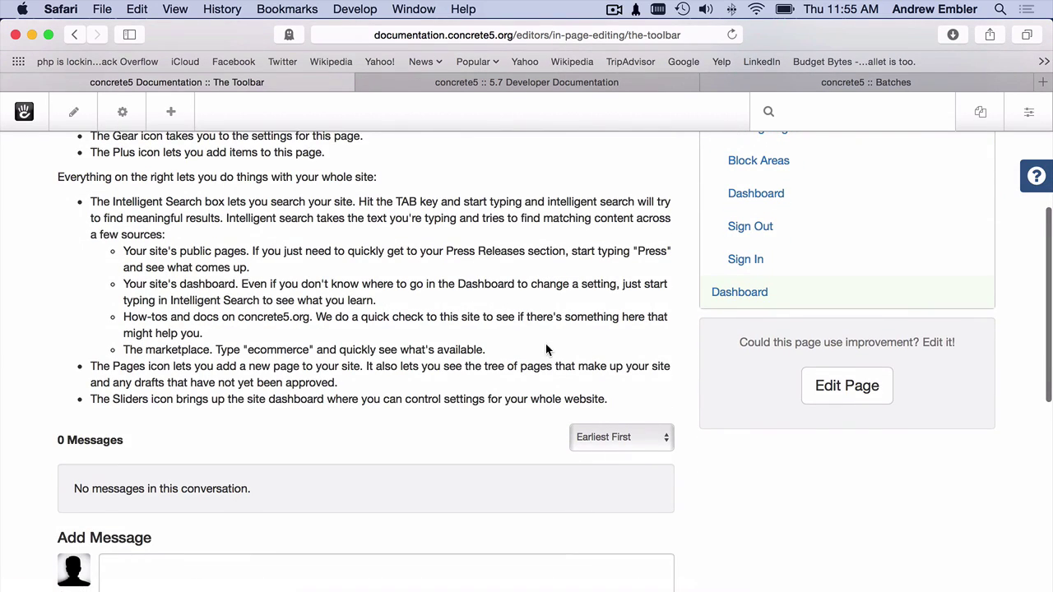
left_click(864, 398)
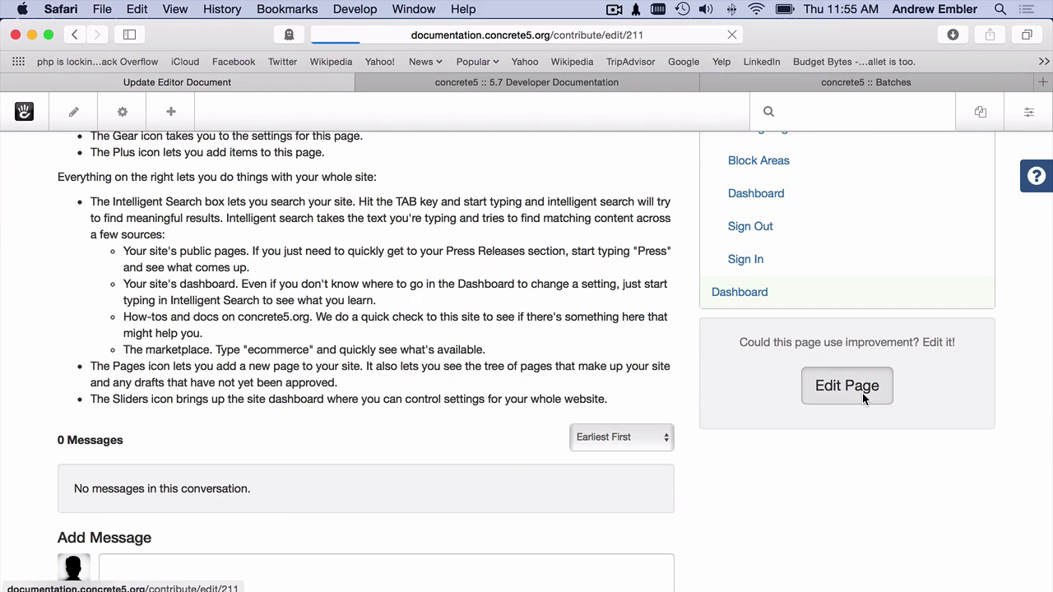
scroll(532, 448, "down", 5)
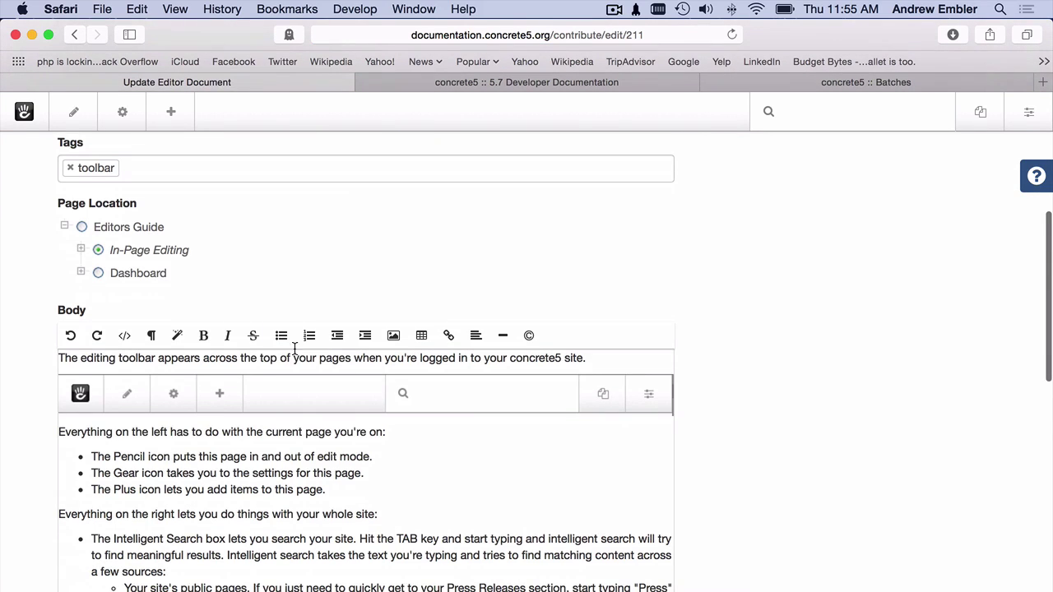
scroll(412, 333, "down", 5)
scroll(413, 333, "up", 10)
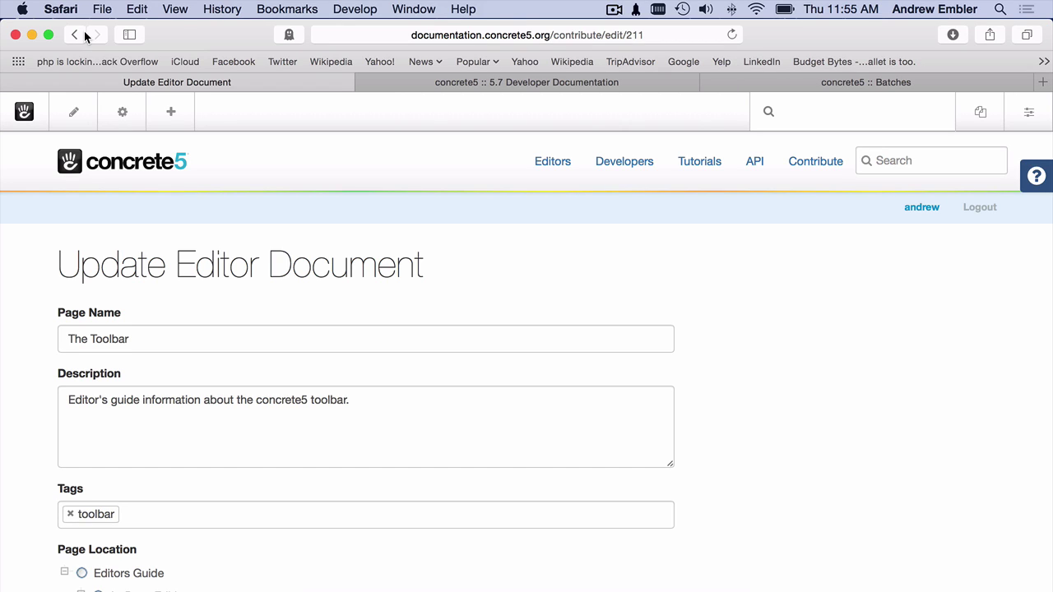
Return to the Editors Guide overview and look through its In-Page Editing and Dashboard topics.
left_click(148, 164)
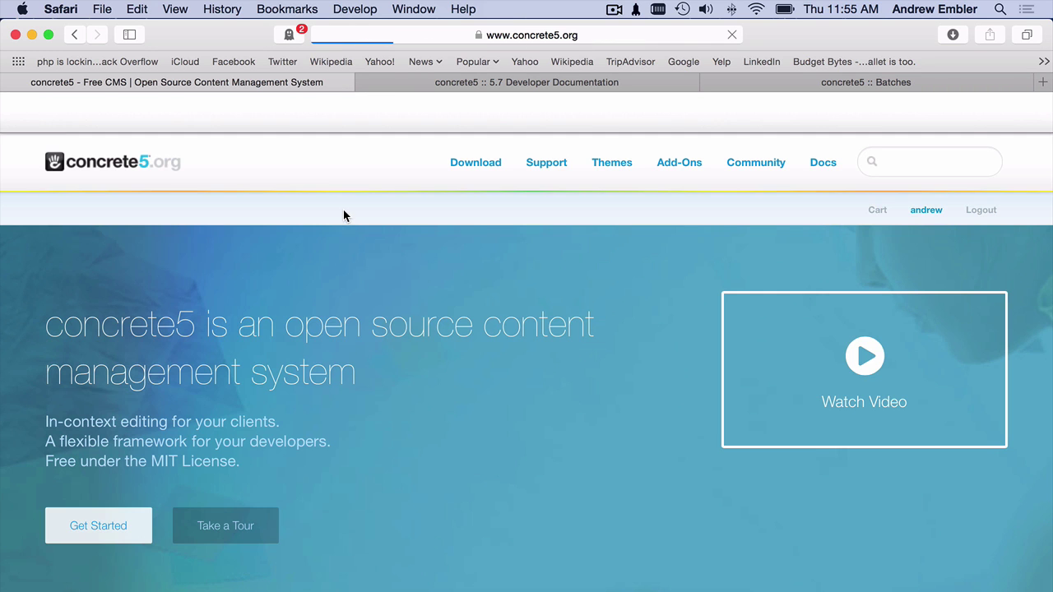
left_click(75, 37)
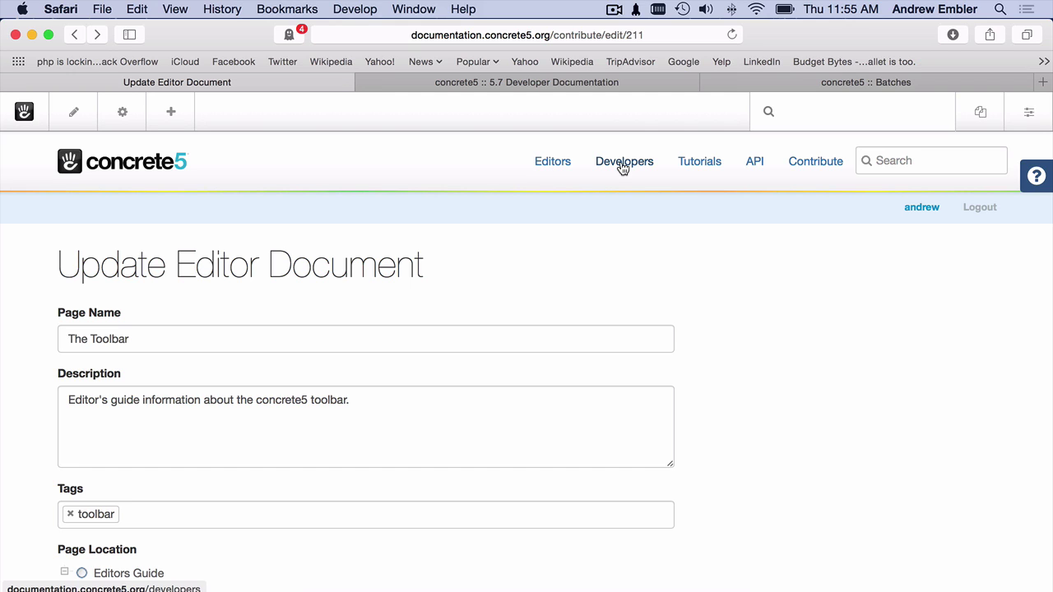
left_click(562, 164)
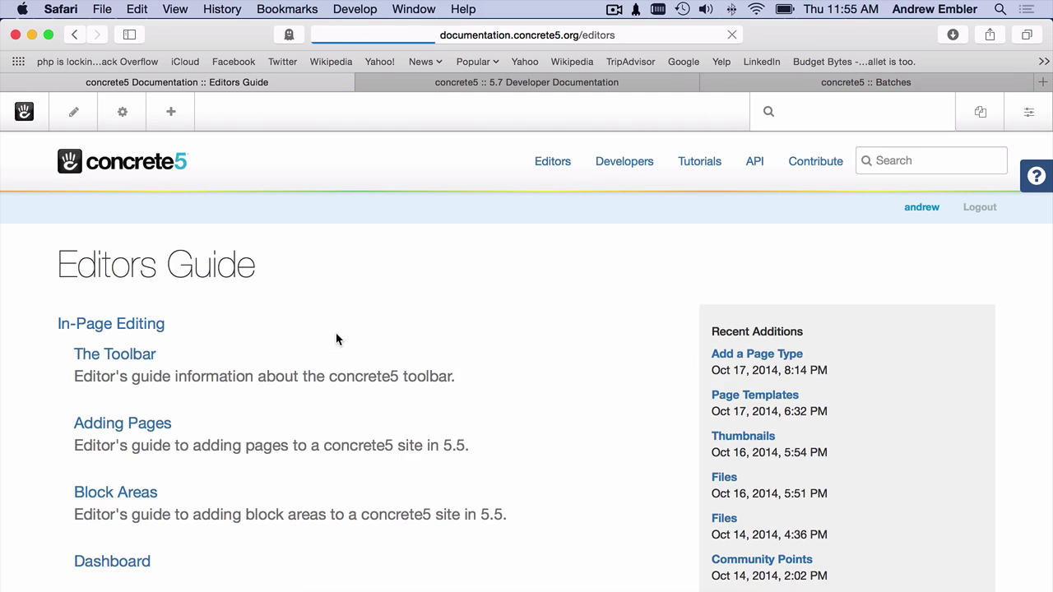
scroll(641, 392, "down", 5)
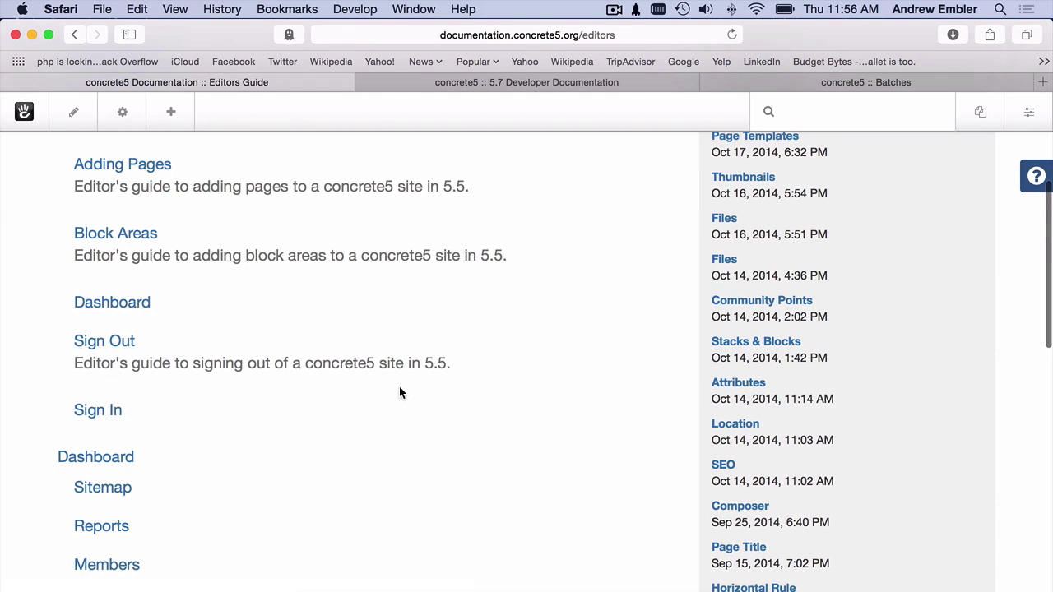
scroll(400, 392, "down", 4)
scroll(399, 392, "up", 10)
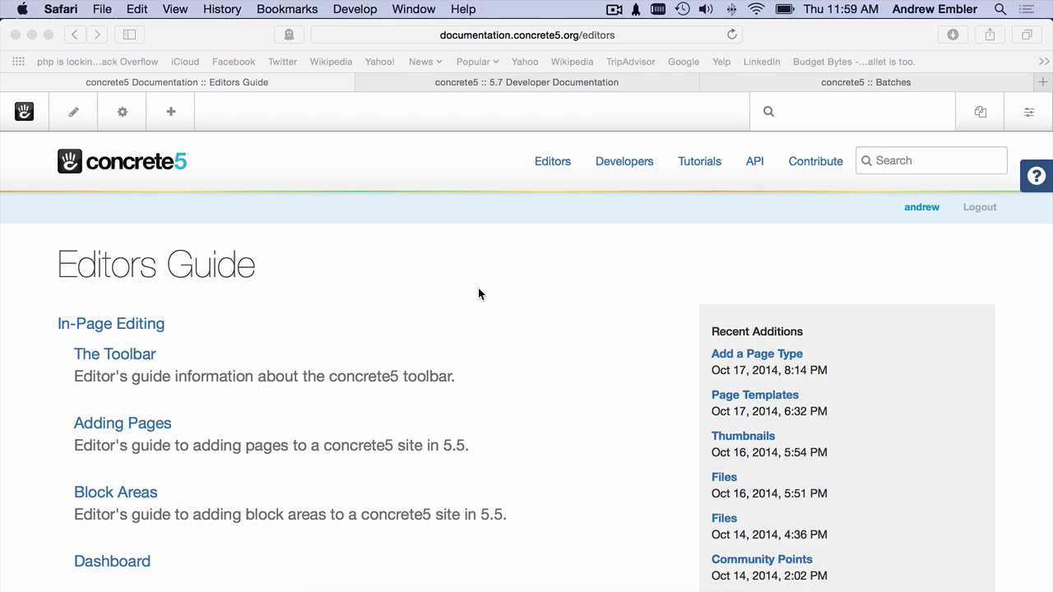
Open the Block Areas page in the Editors Guide and skim its content.
scroll(481, 304, "down", 4)
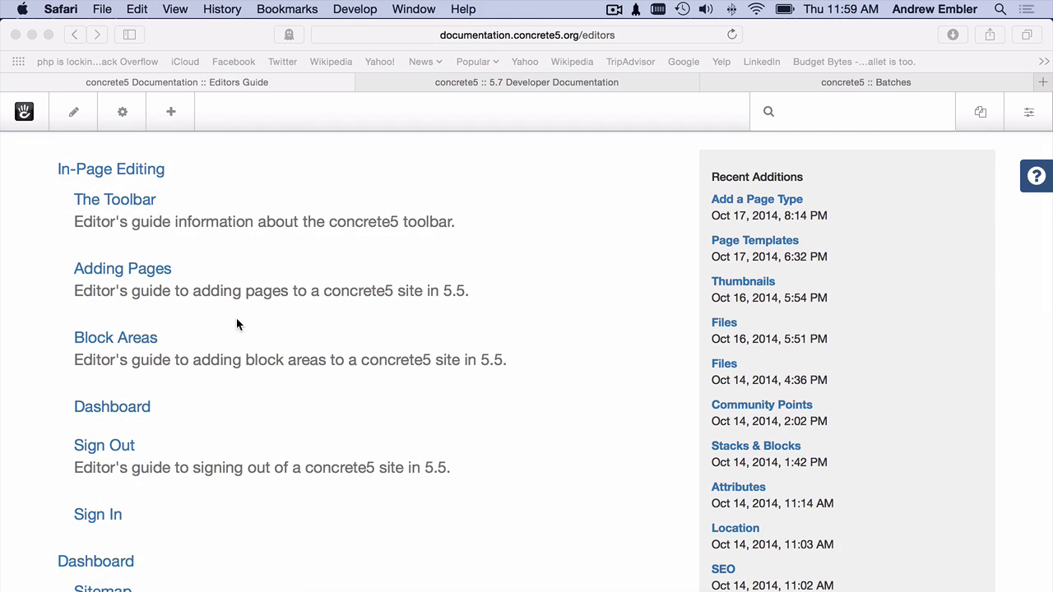
left_click(141, 337)
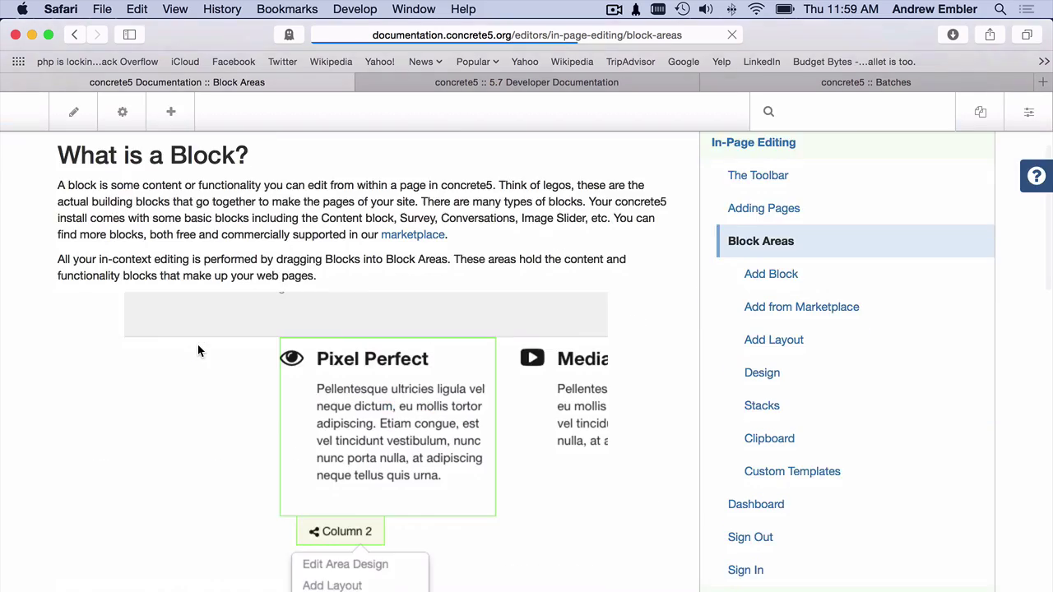
scroll(197, 347, "down", 5)
scroll(197, 344, "up", 6)
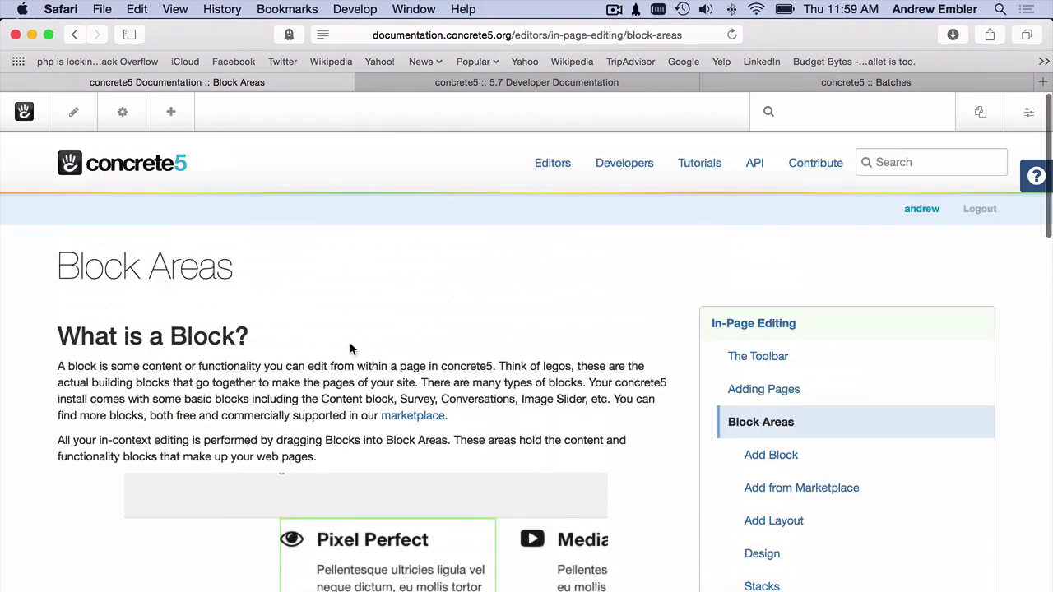
Go back to the Tutorials section and review the tutorial list down to its page navigation.
left_click(715, 162)
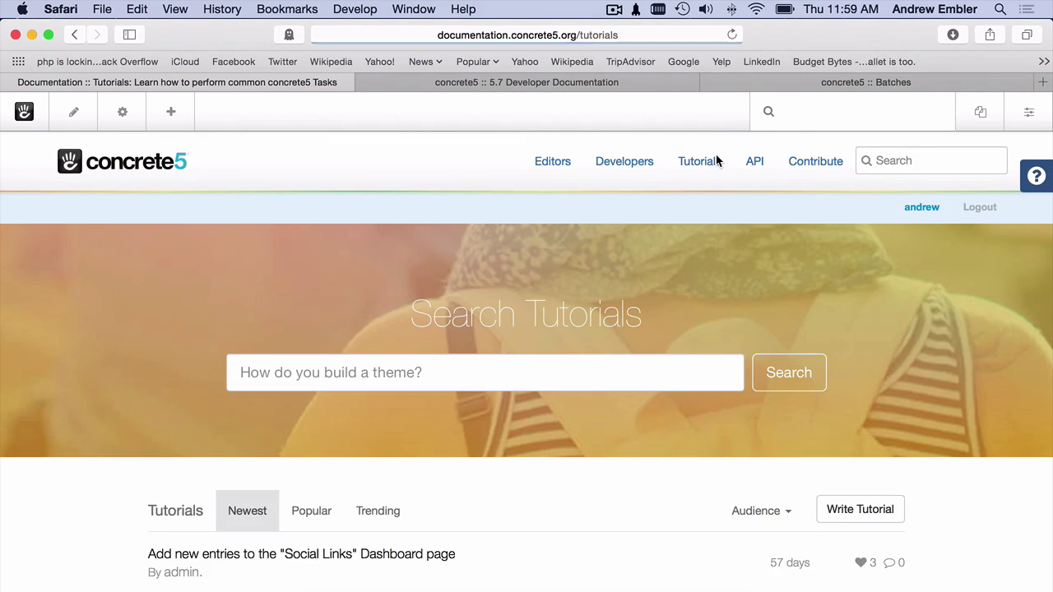
scroll(715, 161, "down", 2)
scroll(715, 160, "down", 6)
scroll(716, 160, "up", 1)
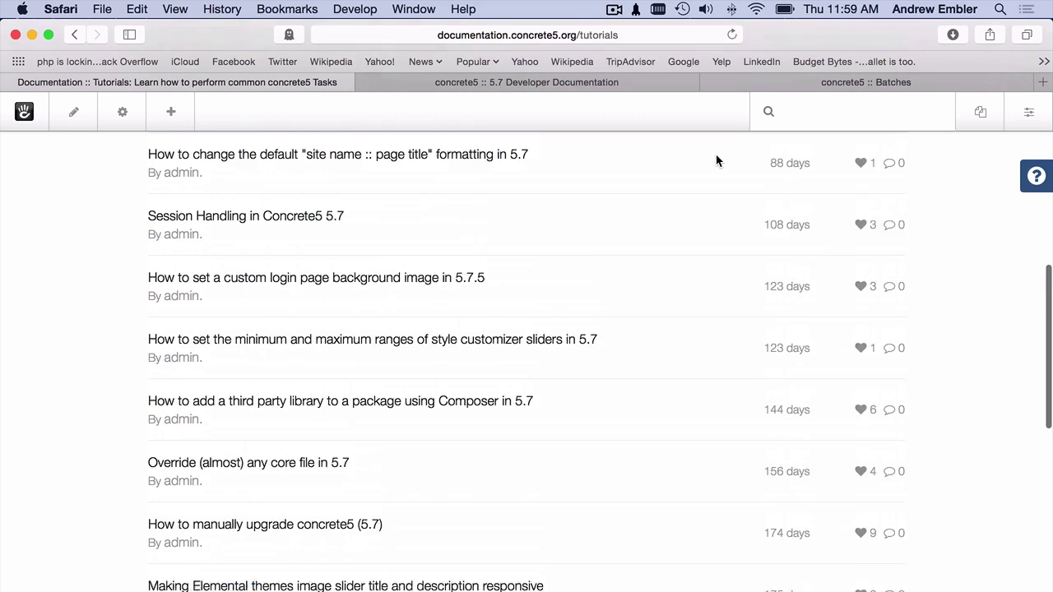
scroll(715, 154, "down", 5)
scroll(543, 203, "up", 4)
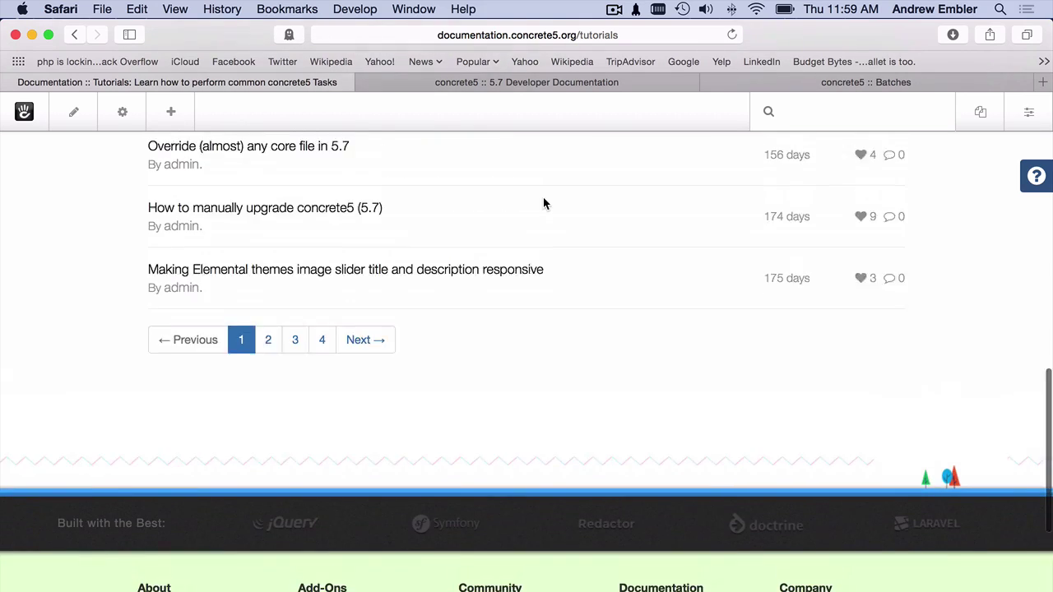
scroll(543, 203, "up", 8)
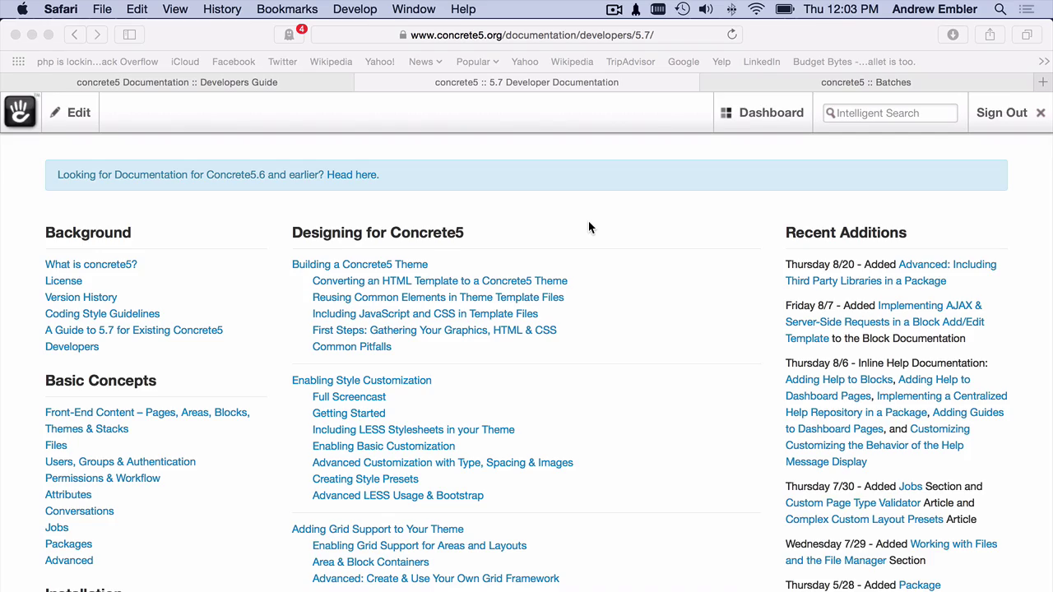
Examine the topic index of the old 5.7 Developer Documentation on concrete5.org.
scroll(587, 221, "up", 3)
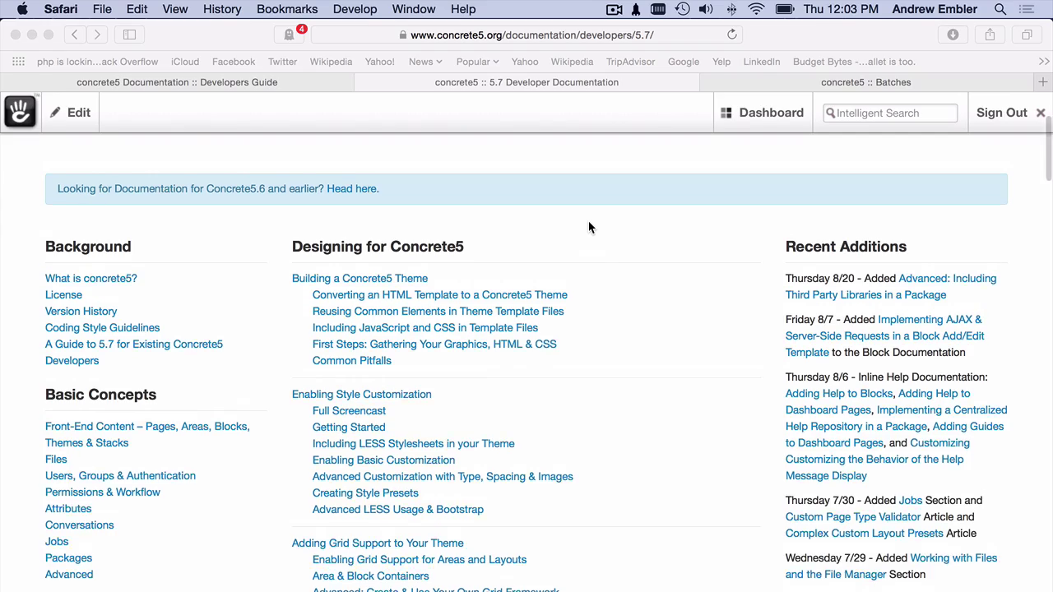
scroll(588, 220, "down", 3)
scroll(588, 221, "down", 5)
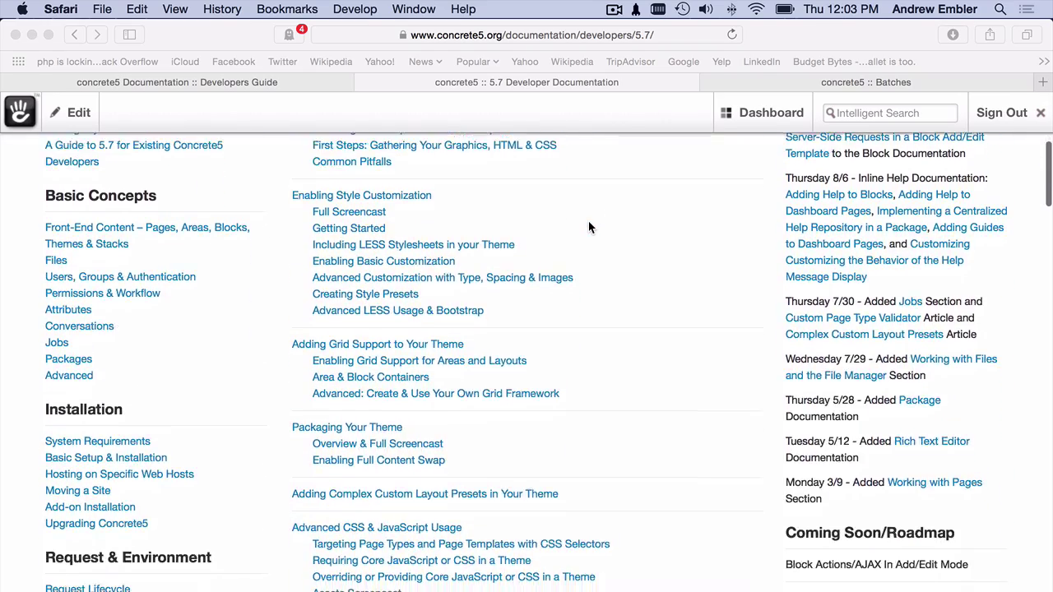
scroll(587, 220, "up", 3)
scroll(588, 220, "up", 5)
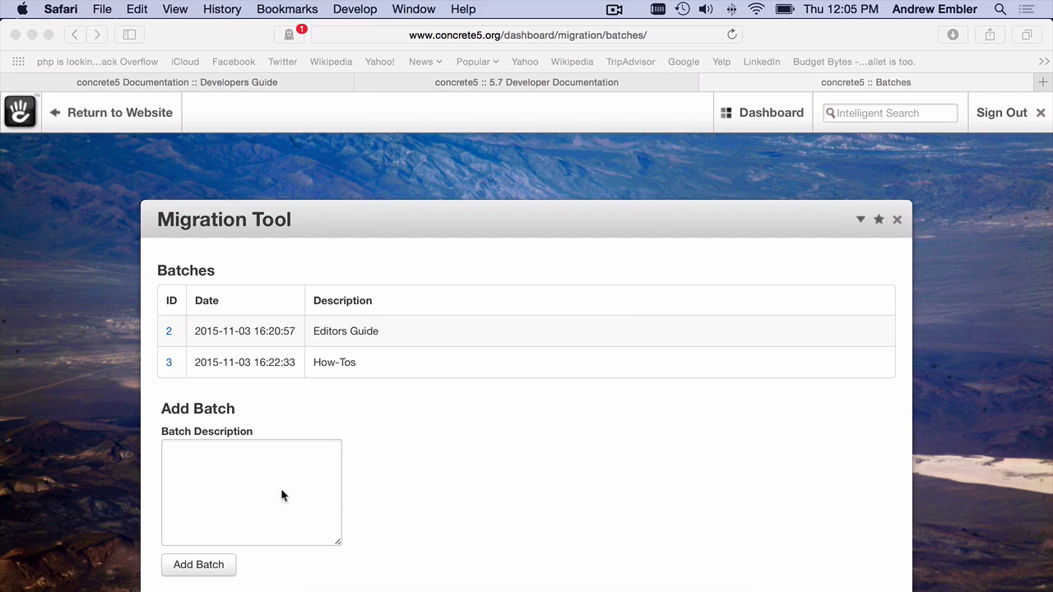
Add a new batch with the description "Developers" in the Migration Tool on concrete5.org.
left_click(250, 477)
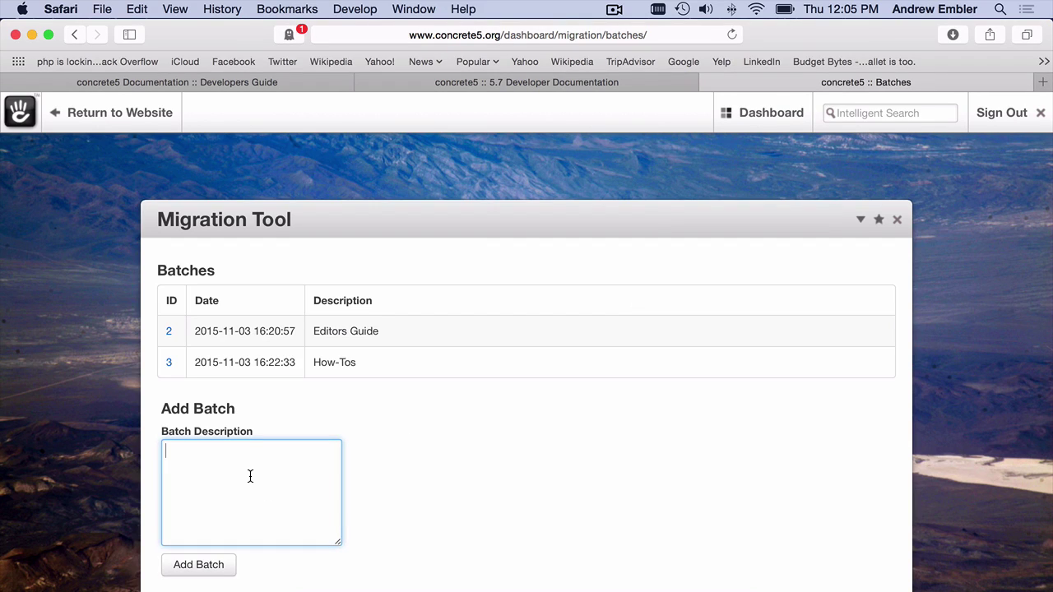
type("Developers")
left_click(192, 565)
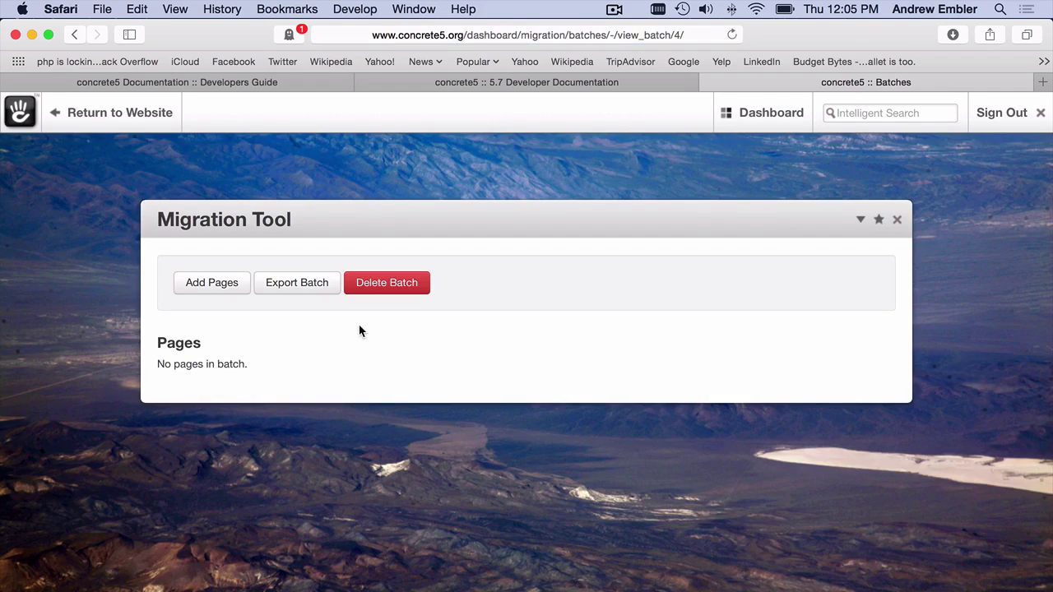
Search for pages to add to the batch, filtered by the parent page 5.7 Developer Documentation.
left_click(225, 283)
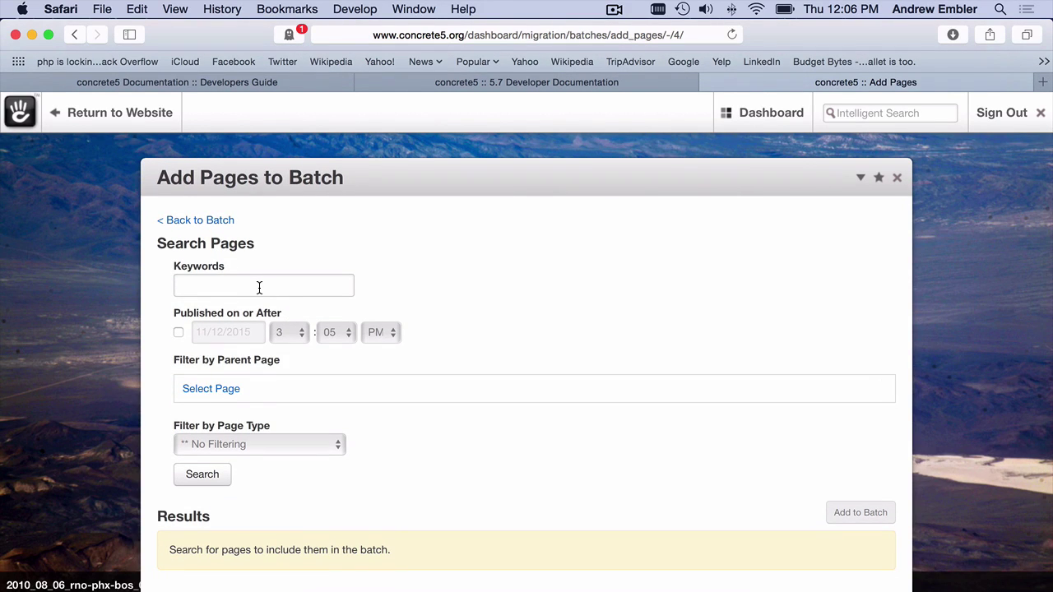
left_click(210, 390)
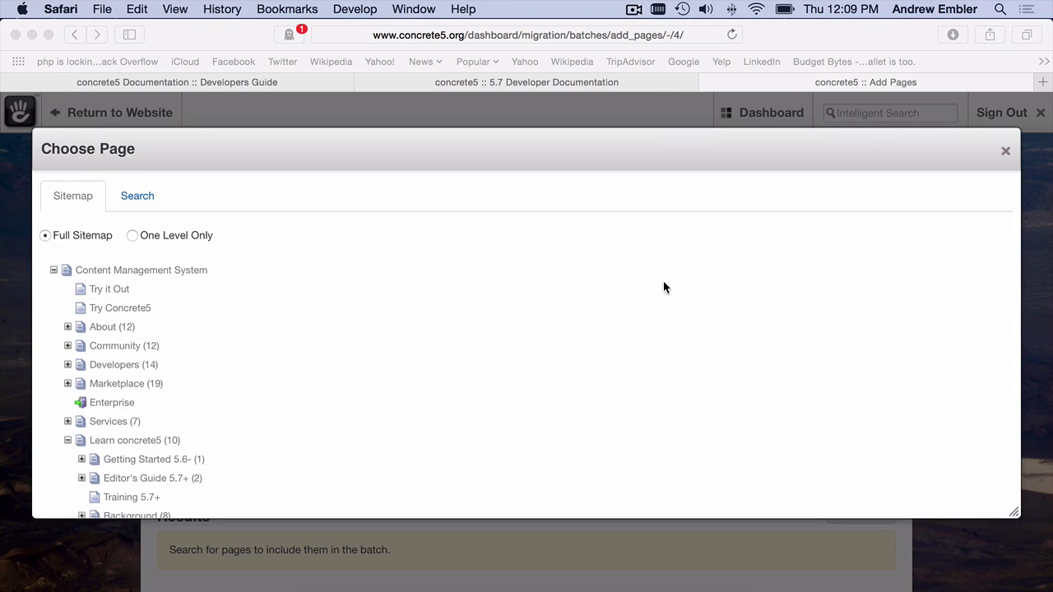
scroll(664, 282, "down", 8)
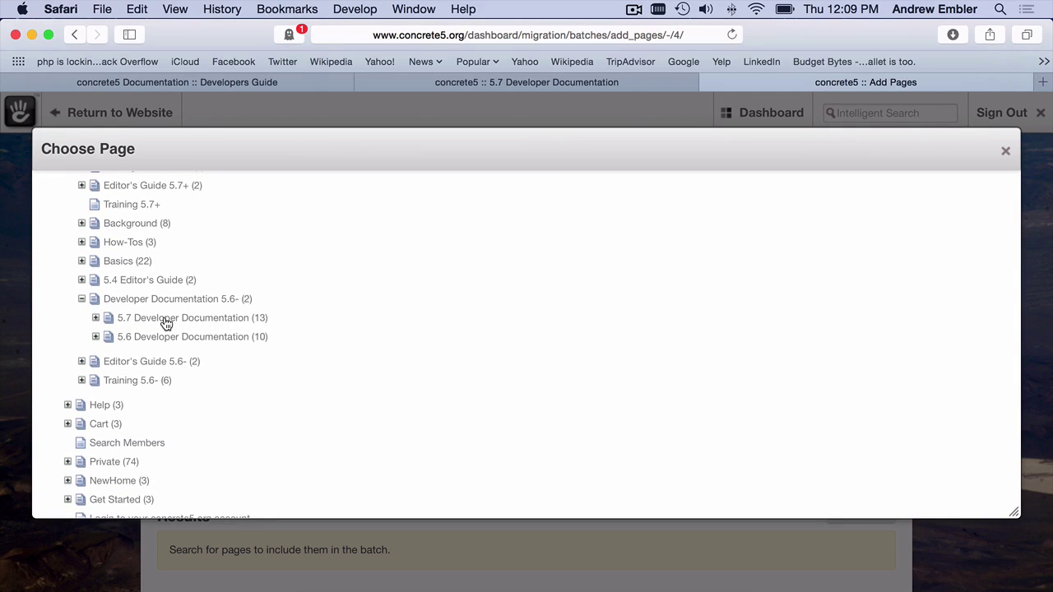
left_click(198, 323)
scroll(398, 413, "down", 2)
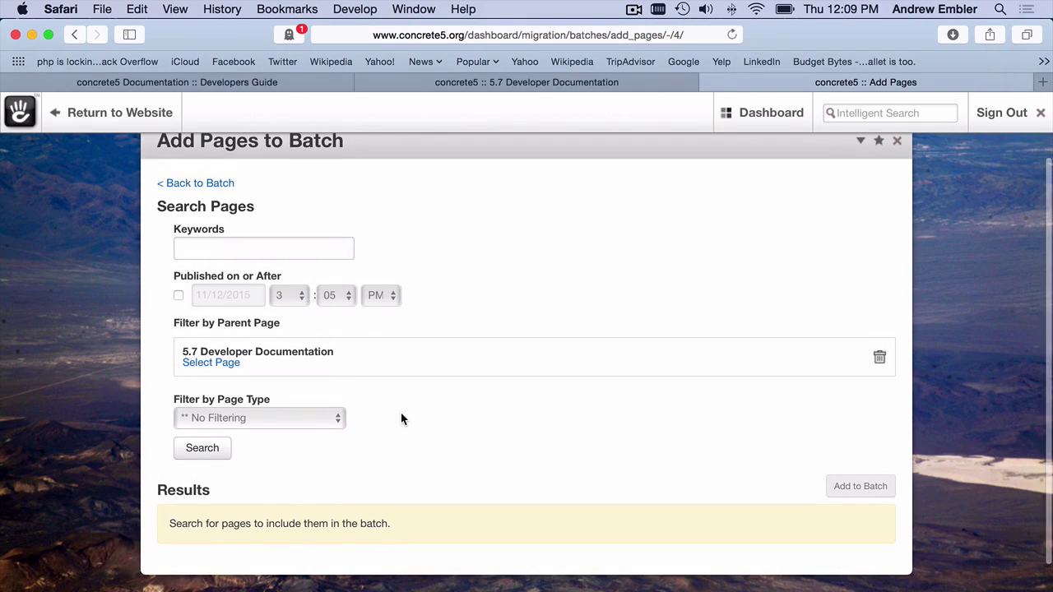
left_click(206, 451)
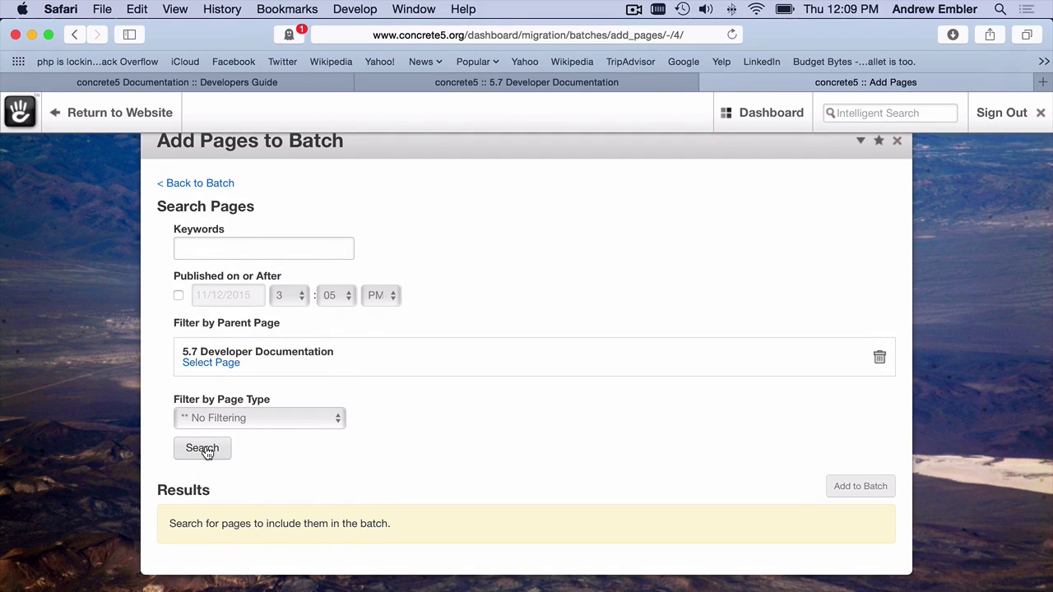
left_click(204, 450)
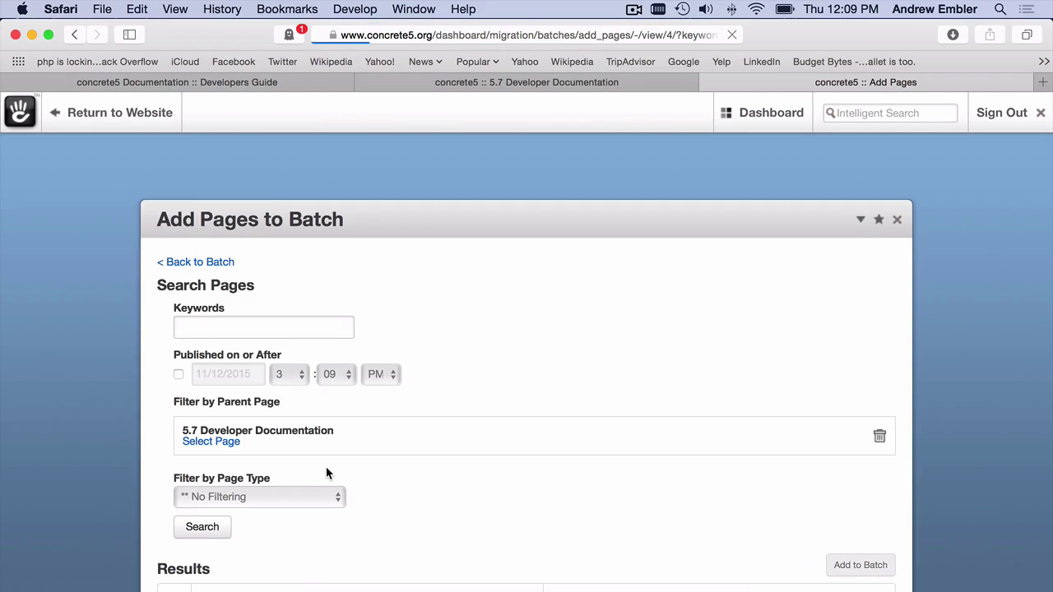
Review the search results, then select all the found pages and add them to the batch.
scroll(326, 473, "down", 5)
scroll(326, 472, "down", 15)
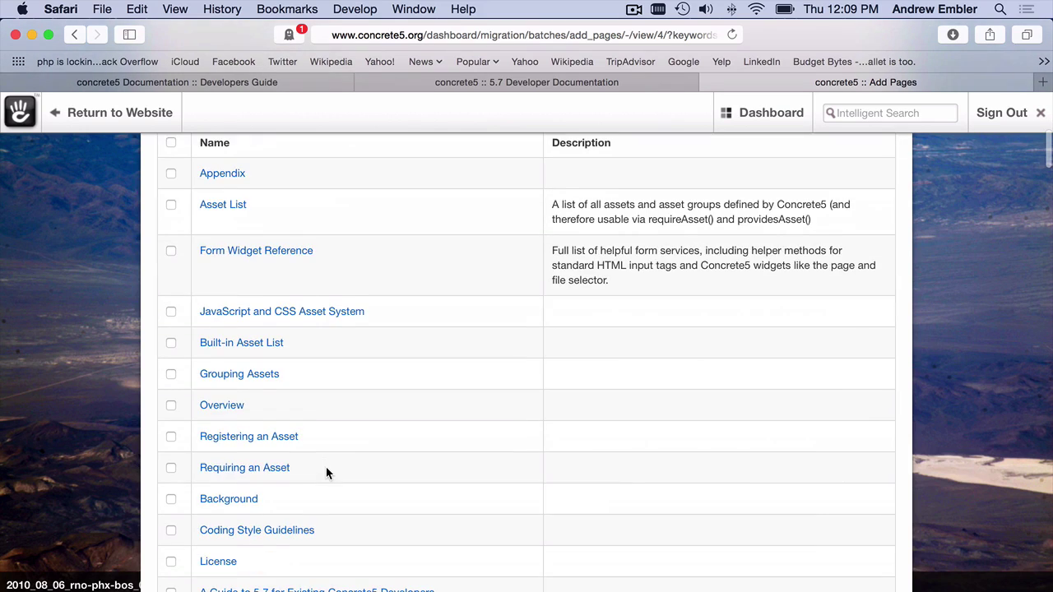
scroll(326, 472, "down", 20)
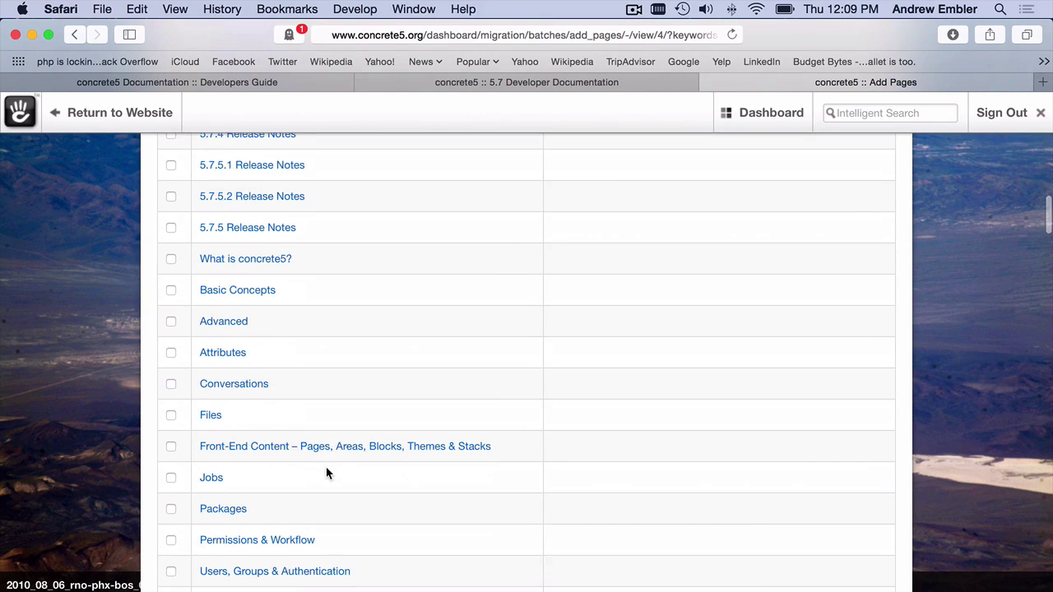
scroll(326, 473, "up", 20)
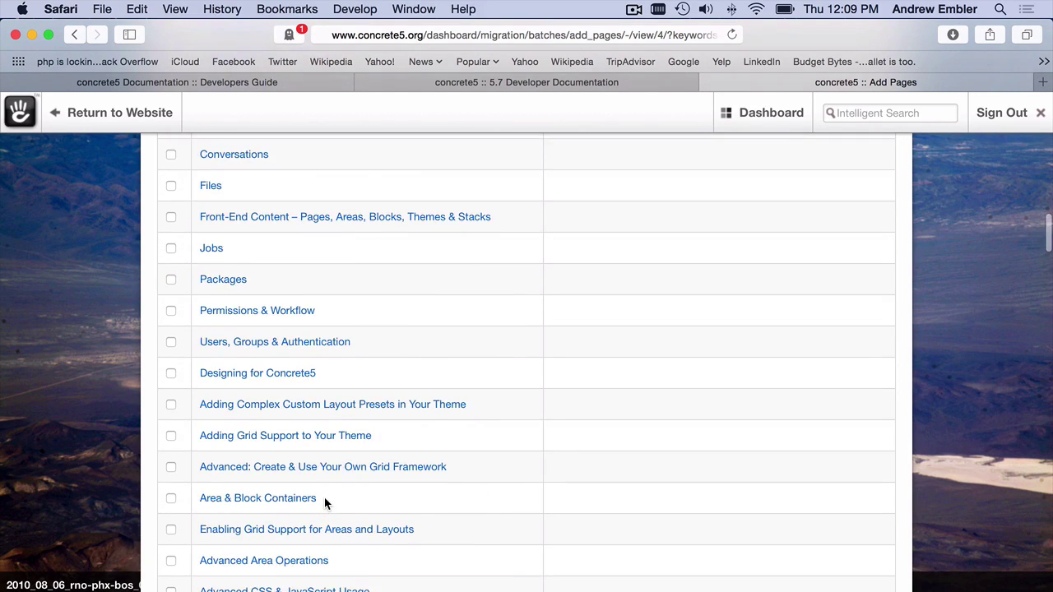
scroll(324, 499, "up", 1)
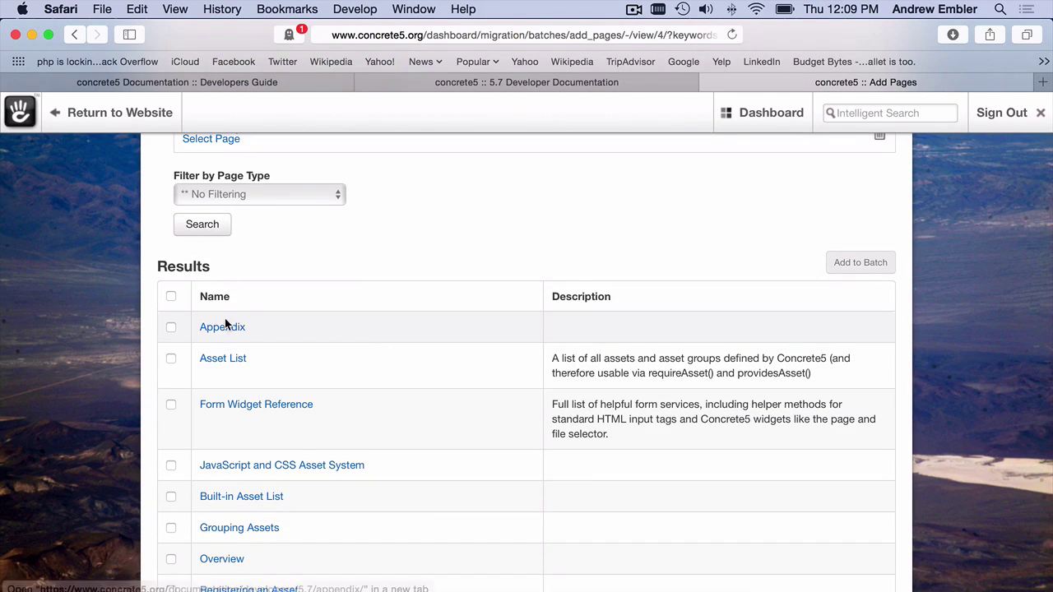
left_click(171, 298)
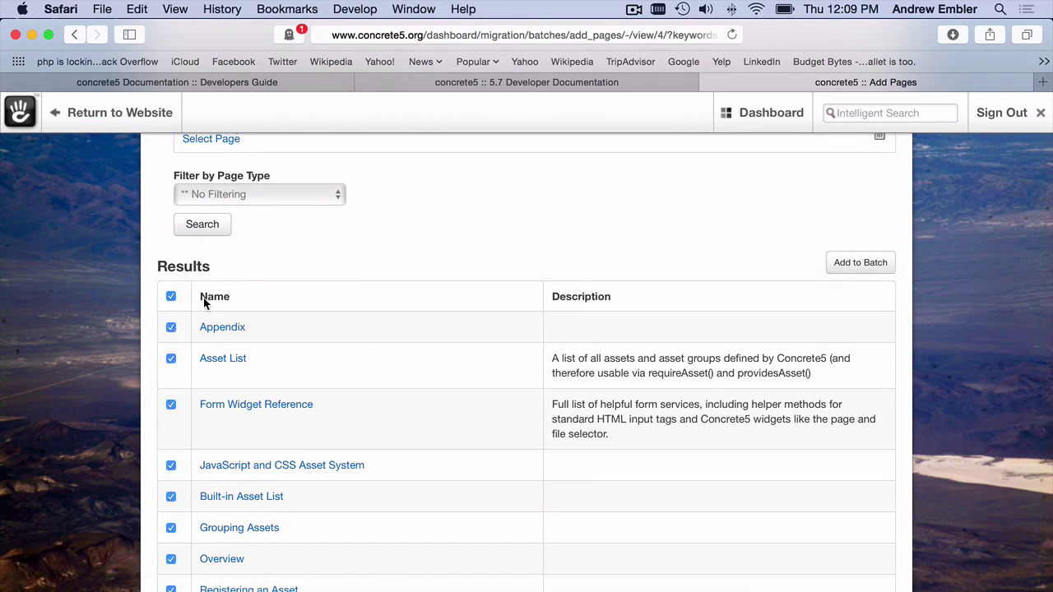
left_click(878, 272)
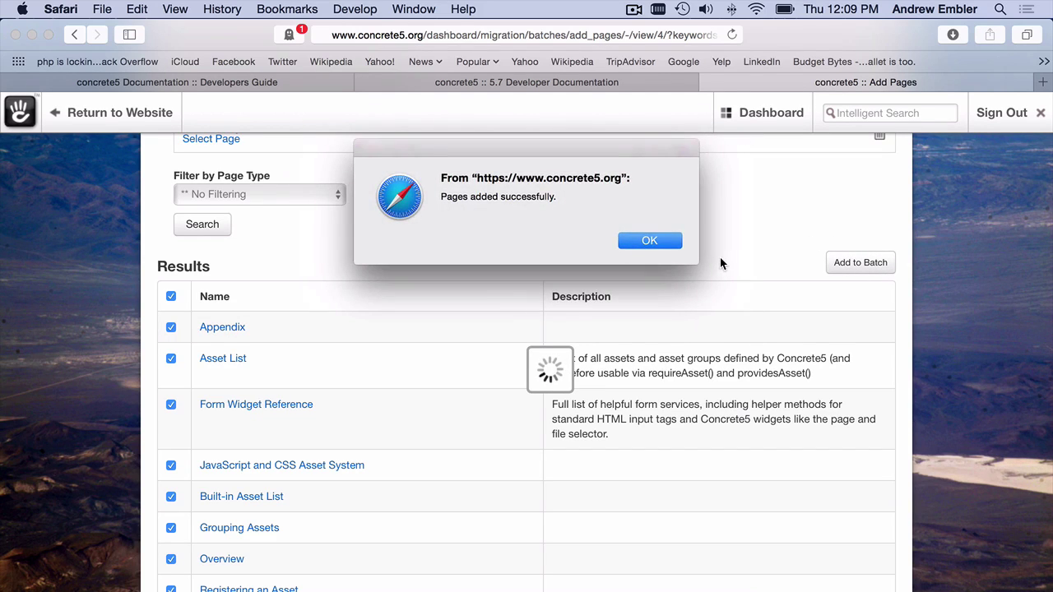
left_click(645, 240)
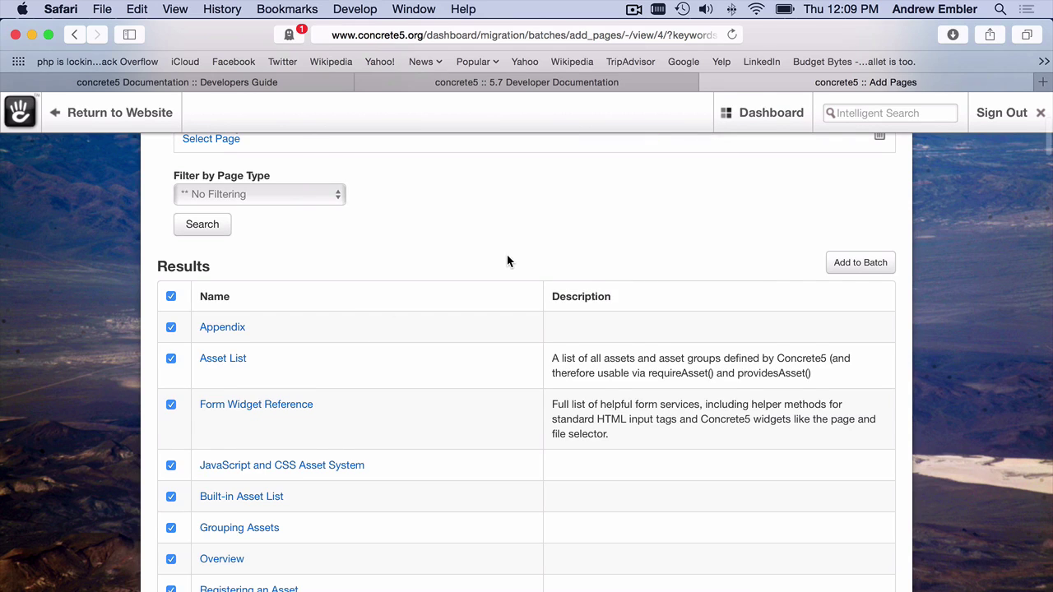
Return to the batch and open its export page.
scroll(506, 262, "up", 5)
scroll(453, 276, "up", 3)
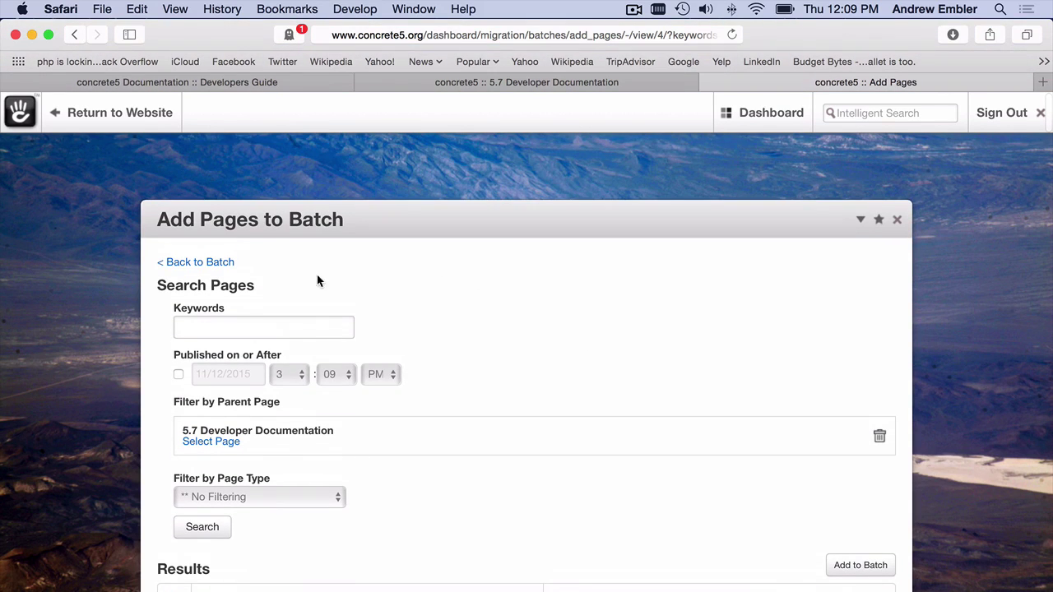
left_click(211, 262)
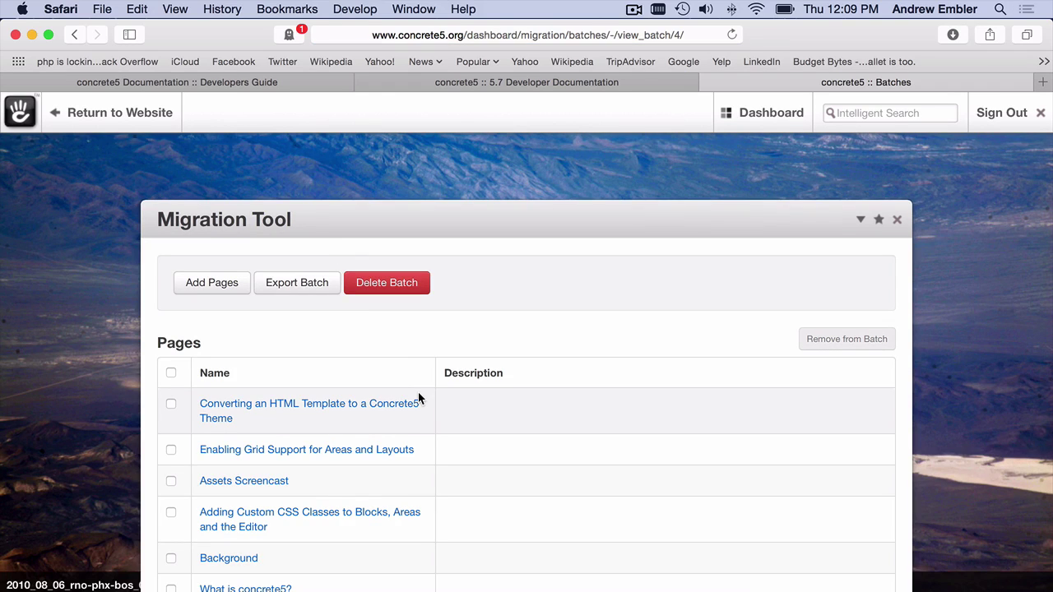
left_click(318, 284)
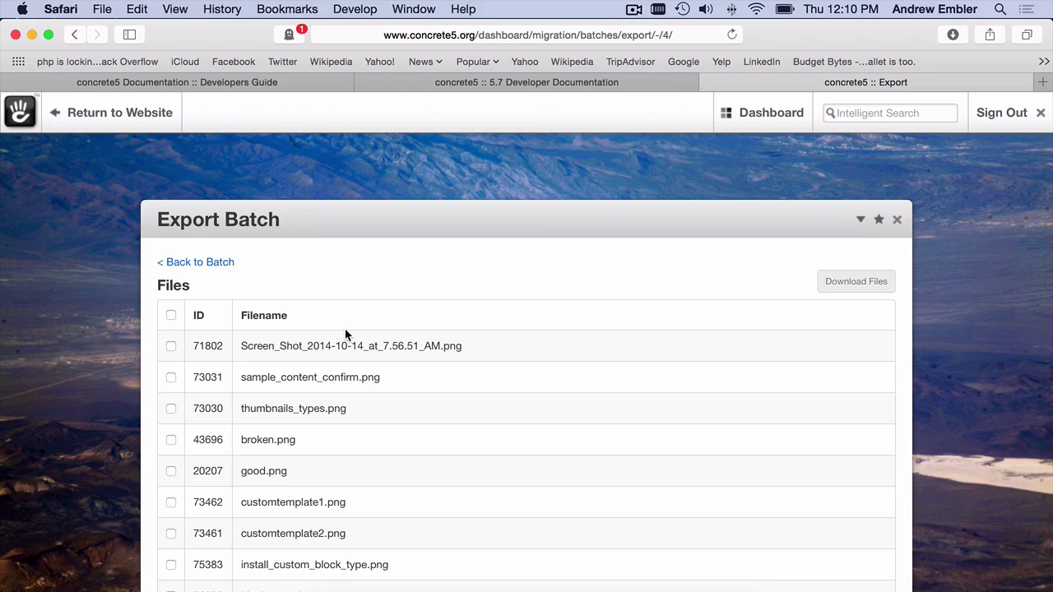
Select all the files listed for the exported batch and download them.
scroll(345, 329, "down", 2)
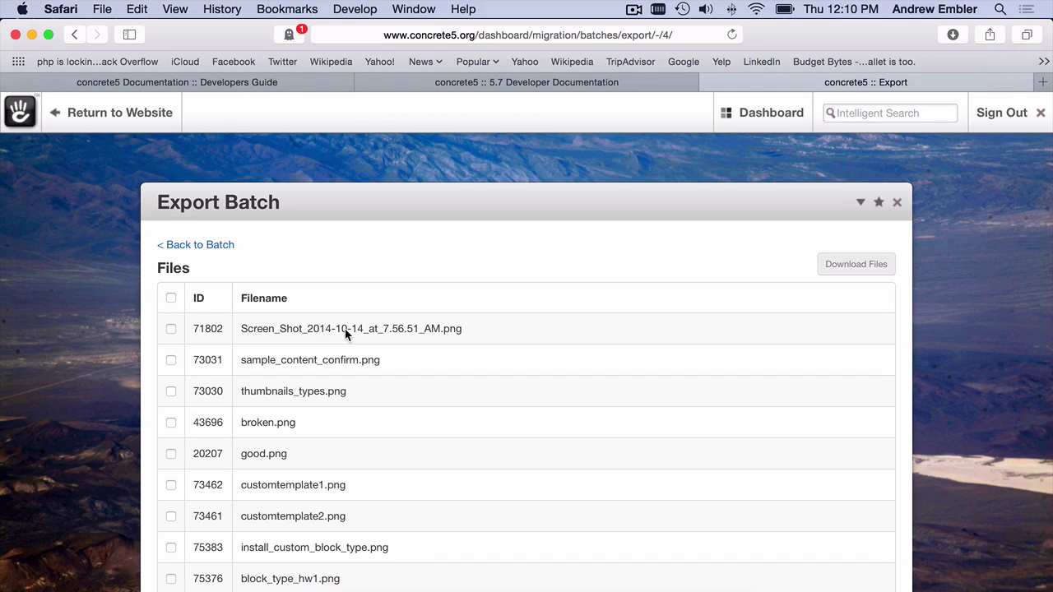
left_click(170, 299)
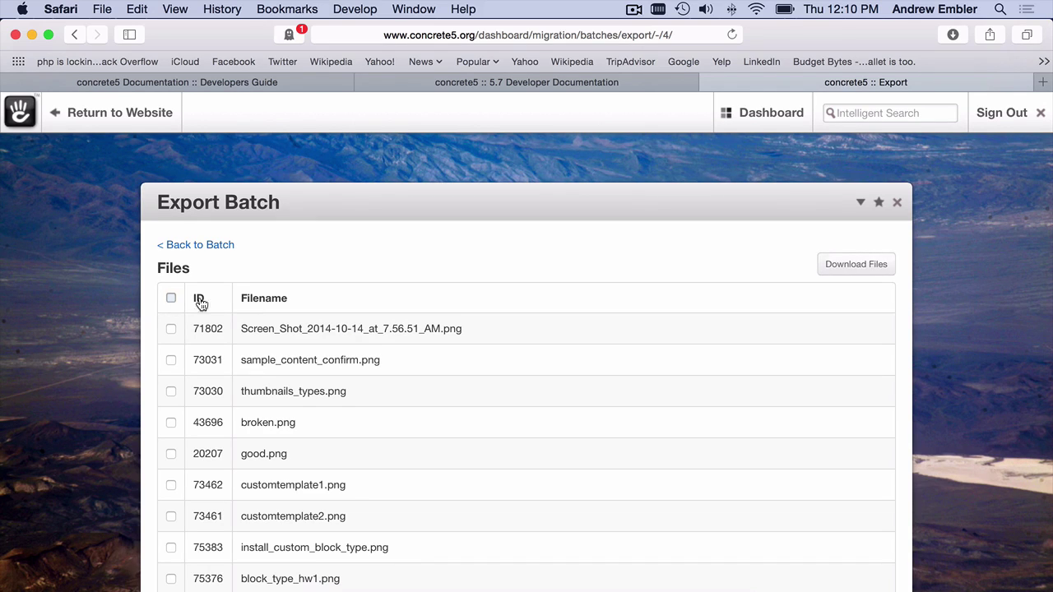
scroll(336, 321, "down", 10)
scroll(334, 316, "up", 6)
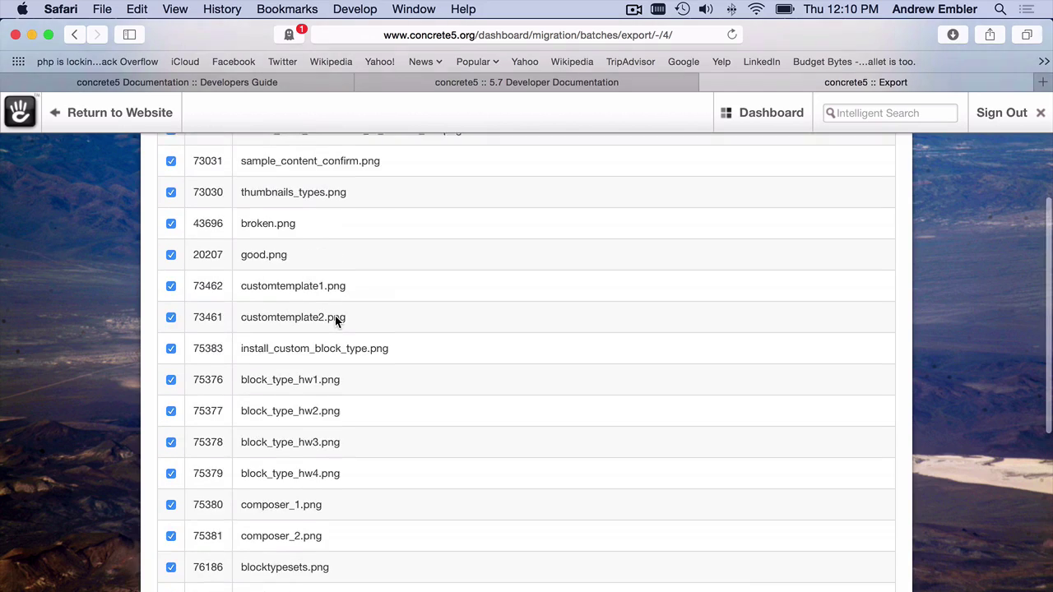
scroll(335, 315, "up", 3)
left_click(826, 286)
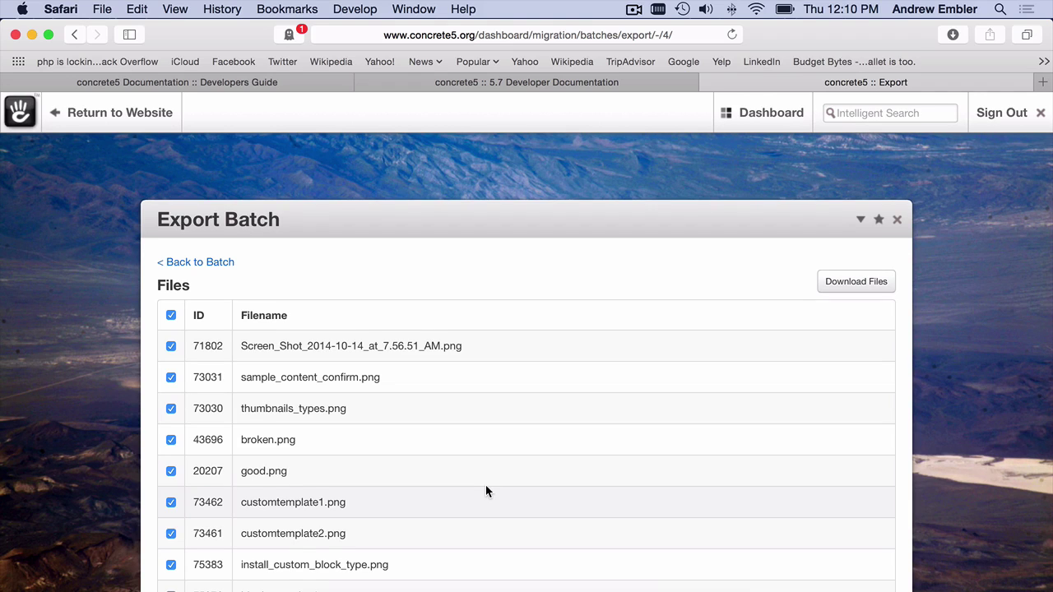
Download the content XML of the exported batch.
scroll(485, 485, "down", 10)
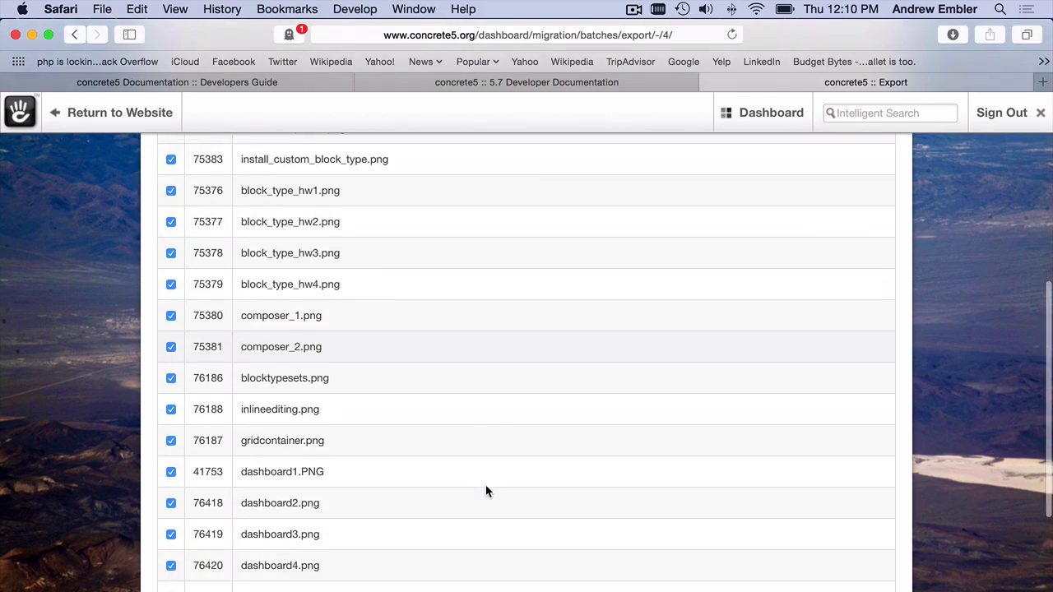
scroll(485, 491, "down", 3)
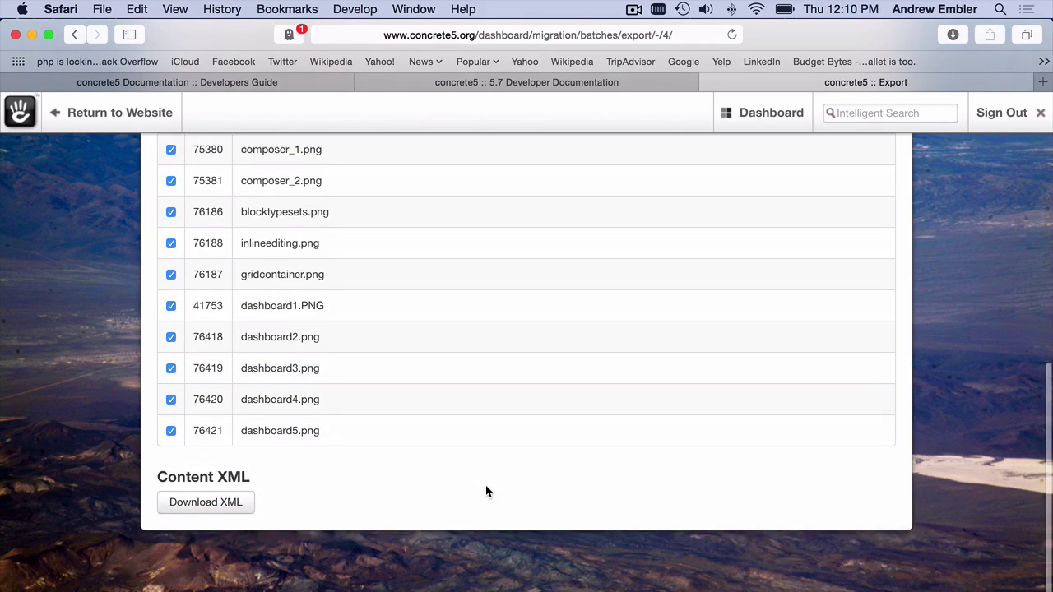
left_click(217, 510)
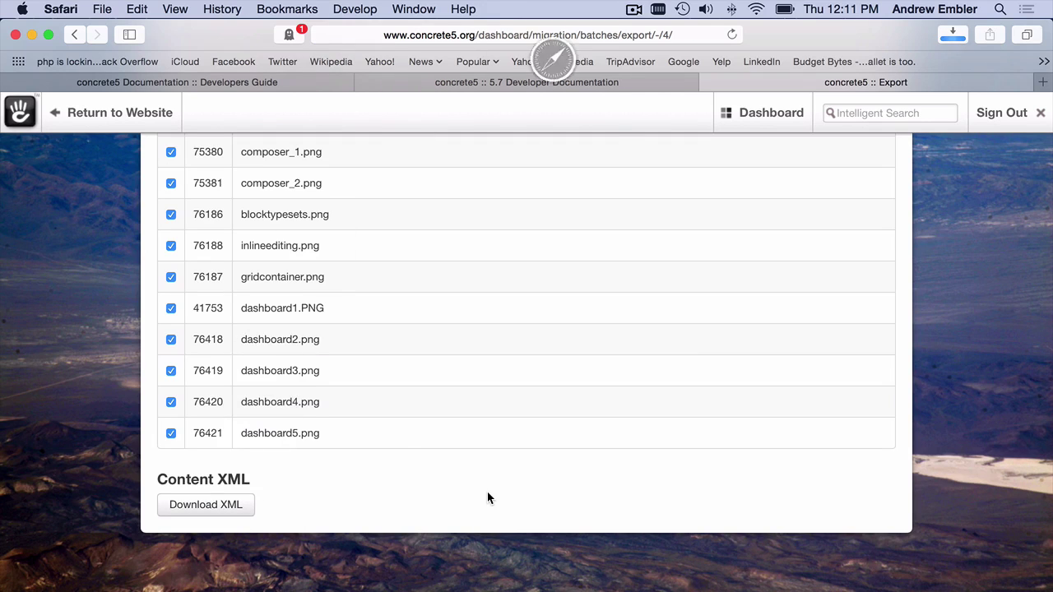
Open the downloaded export XML file in TextWrangler and skim its page content.
left_click(712, 586)
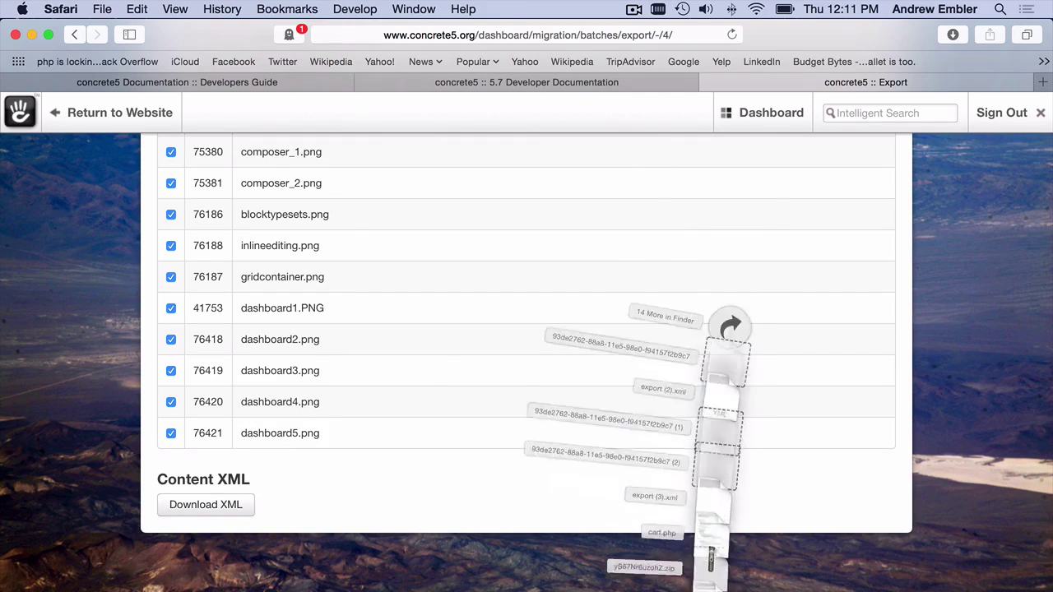
left_click(709, 578)
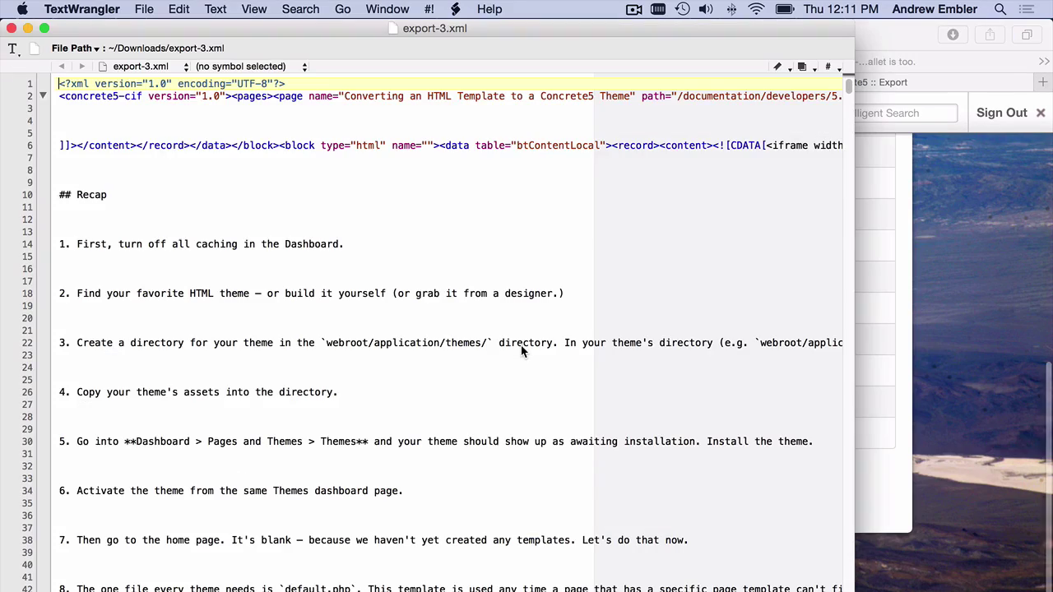
scroll(521, 345, "down", 15)
scroll(521, 345, "down", 10)
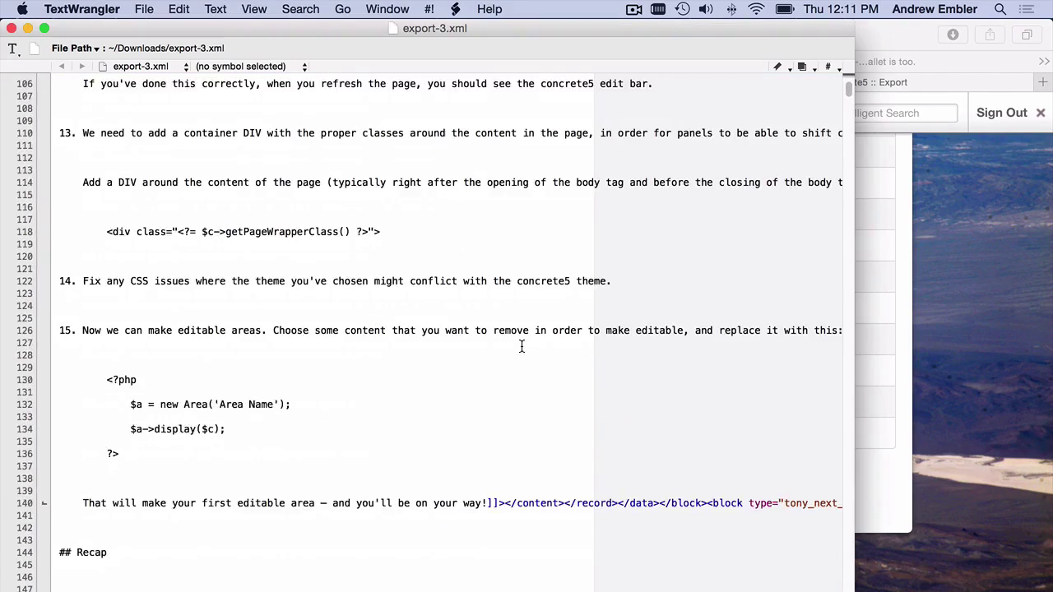
scroll(522, 369, "up", 20)
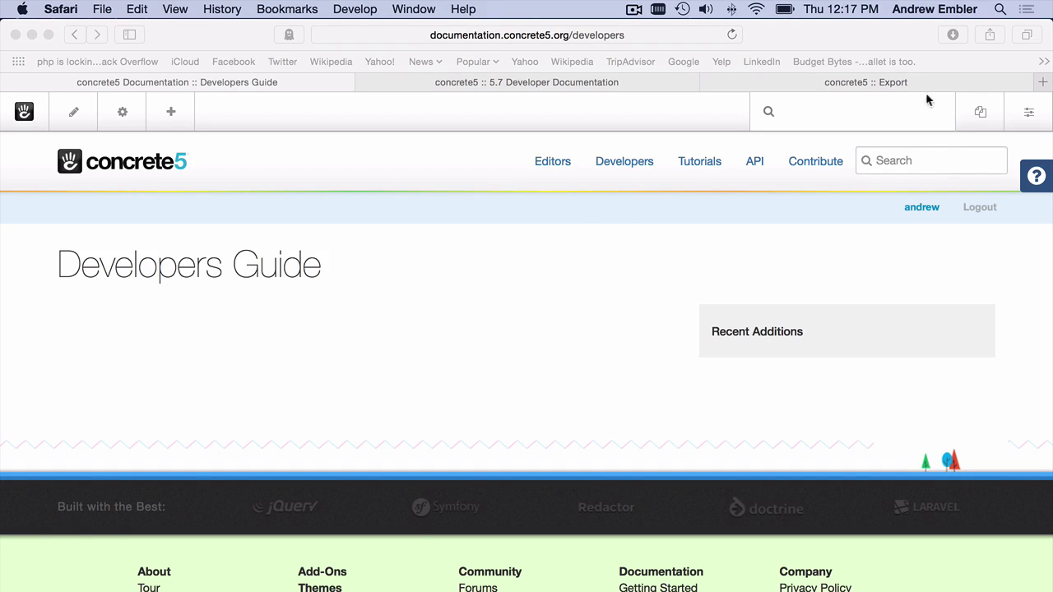
Switch to Safari and open the Migration Tool's Import Content page in the System & Settings of the new documentation site.
left_click(896, 35)
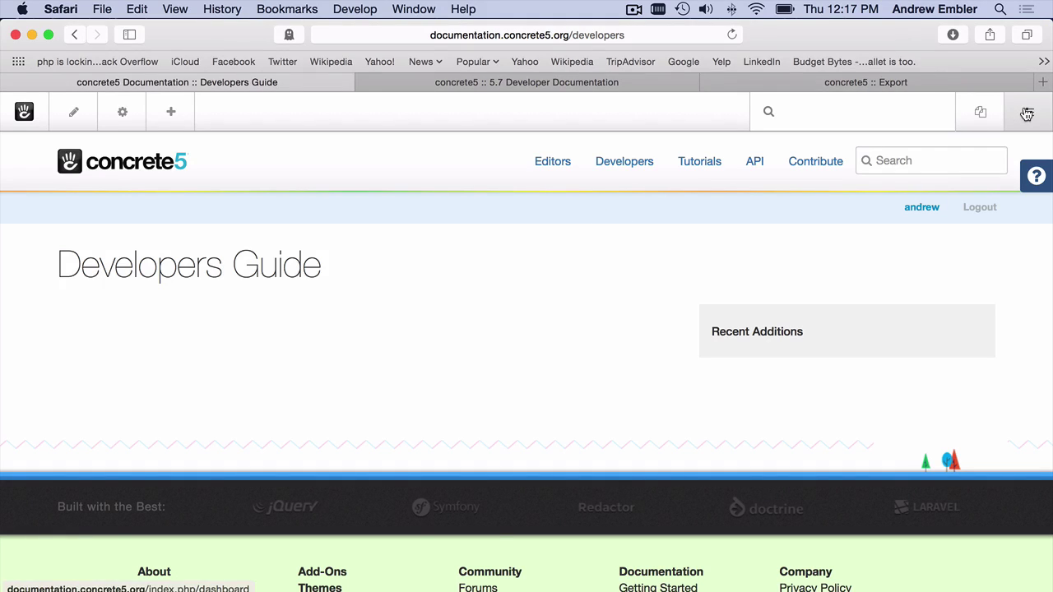
left_click(1027, 114)
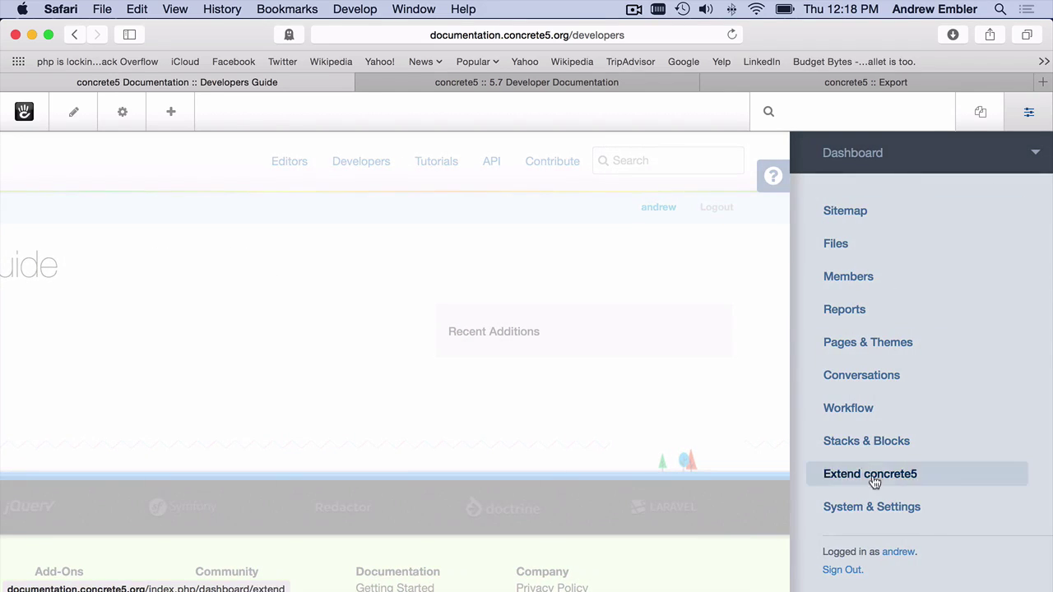
left_click(869, 504)
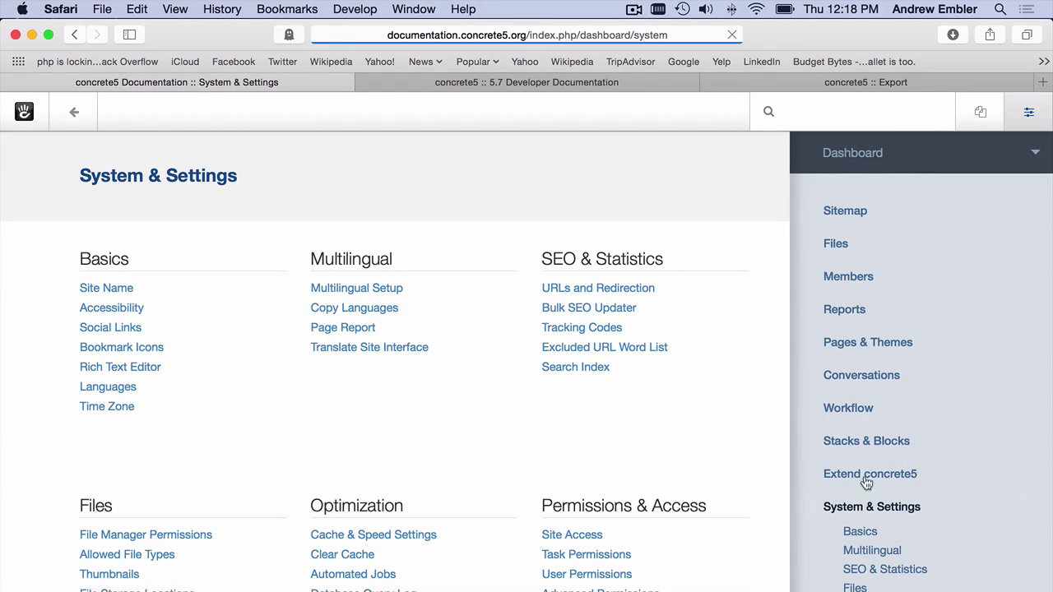
scroll(873, 356, "down", 3)
scroll(534, 404, "down", 5)
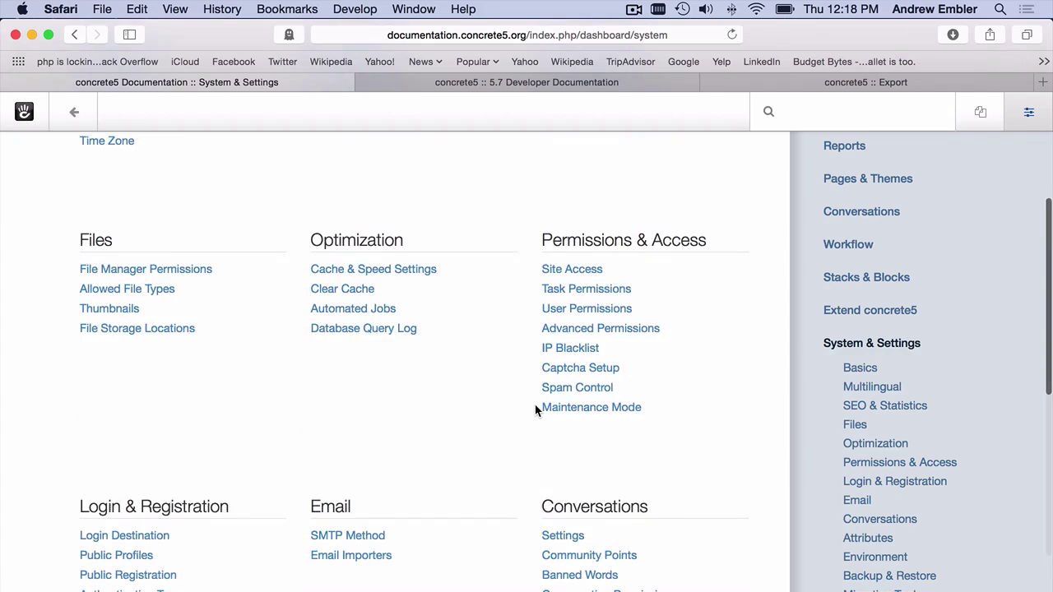
scroll(536, 408, "down", 10)
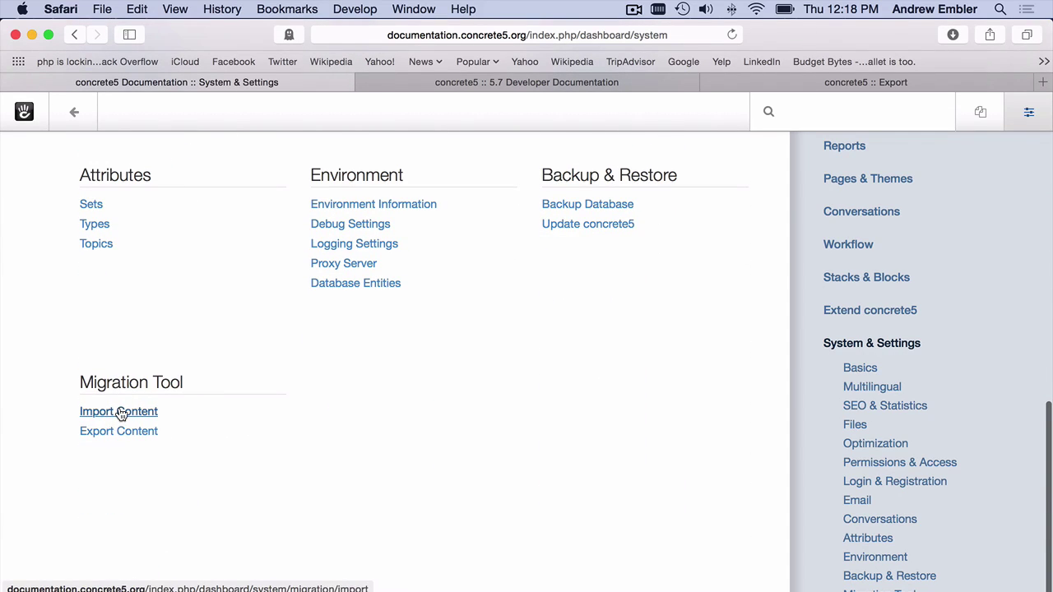
left_click(120, 413)
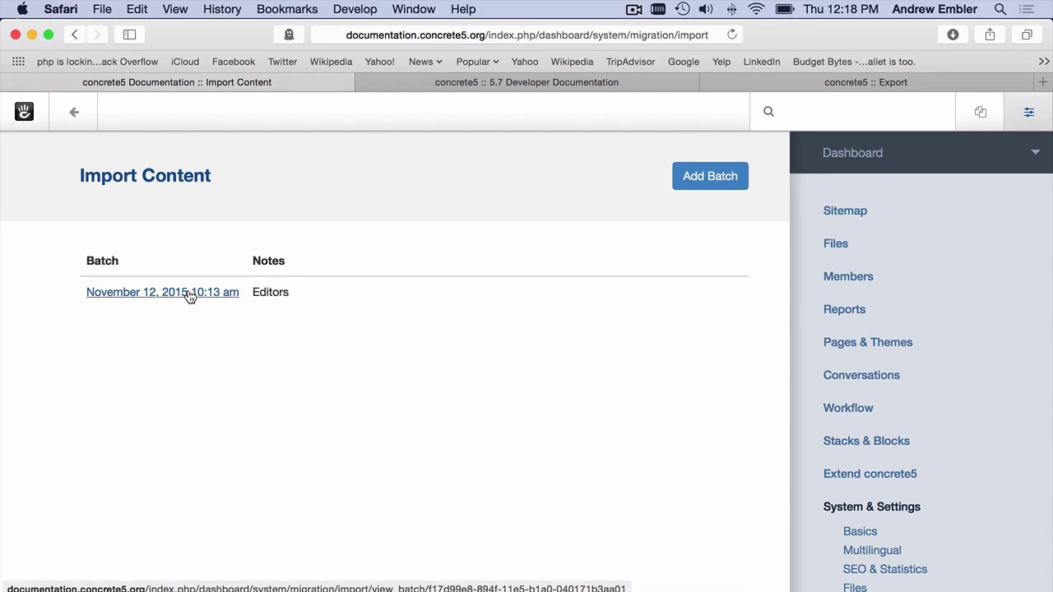
Add a new import batch with the notes "Developer Documentation".
left_click(720, 180)
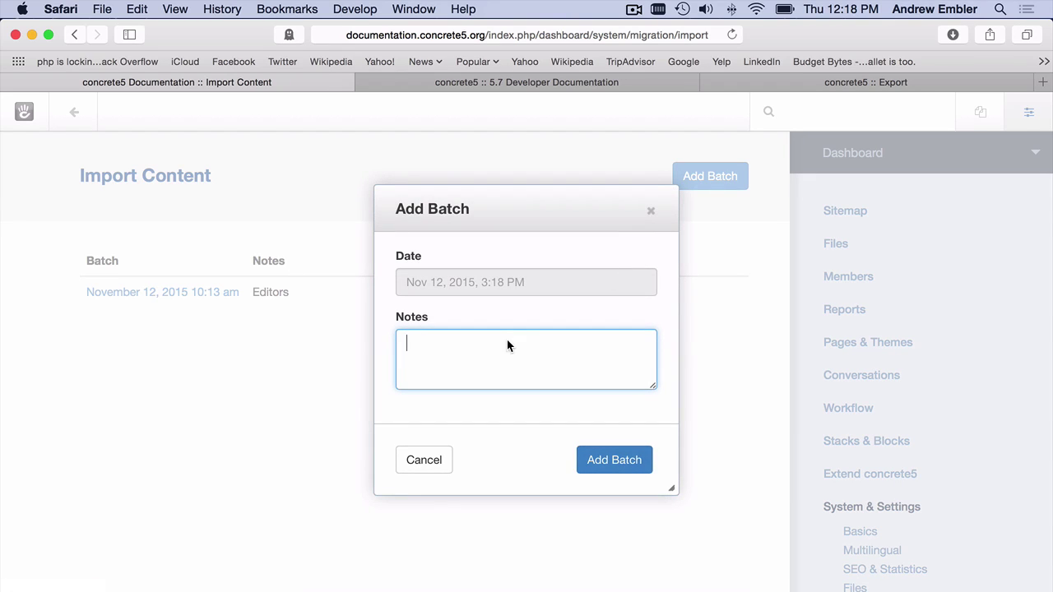
type("Developer Documentation")
left_click(608, 461)
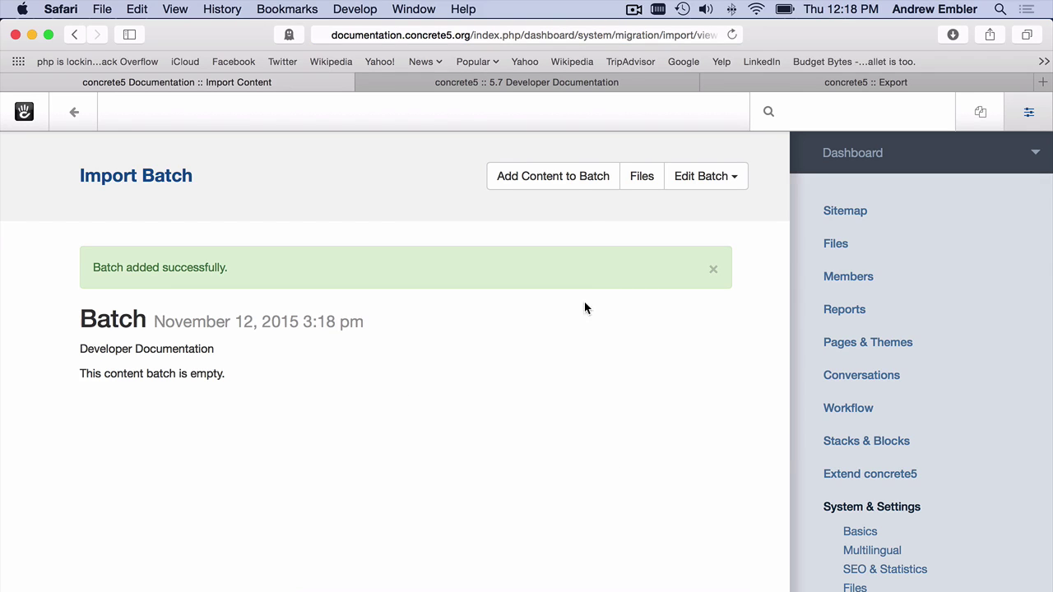
Add developers.xml from the Desktop's Migration folder to the import batch, replacing all batch content.
left_click(578, 183)
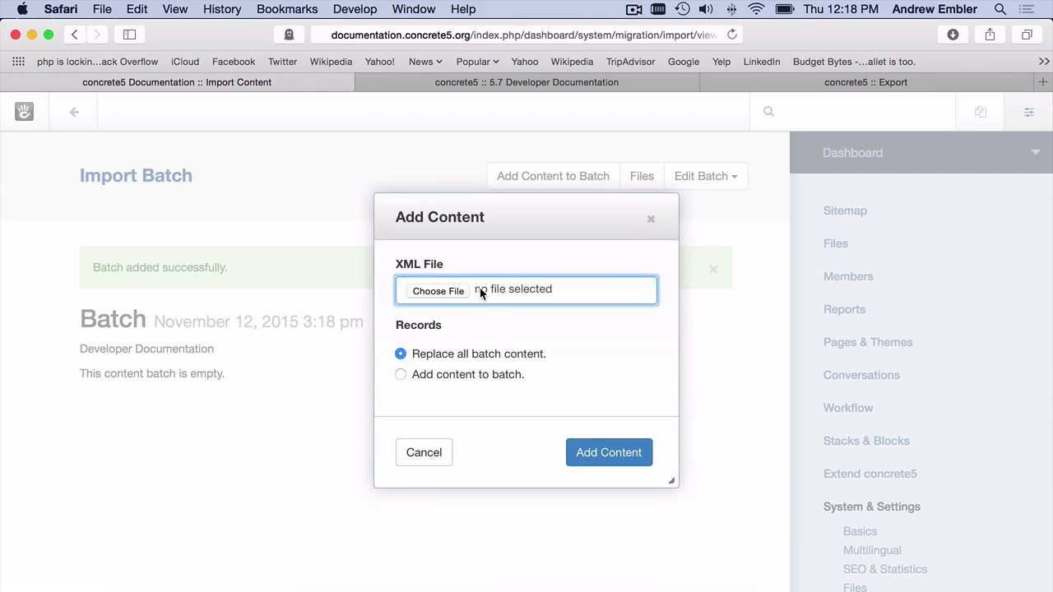
left_click(482, 294)
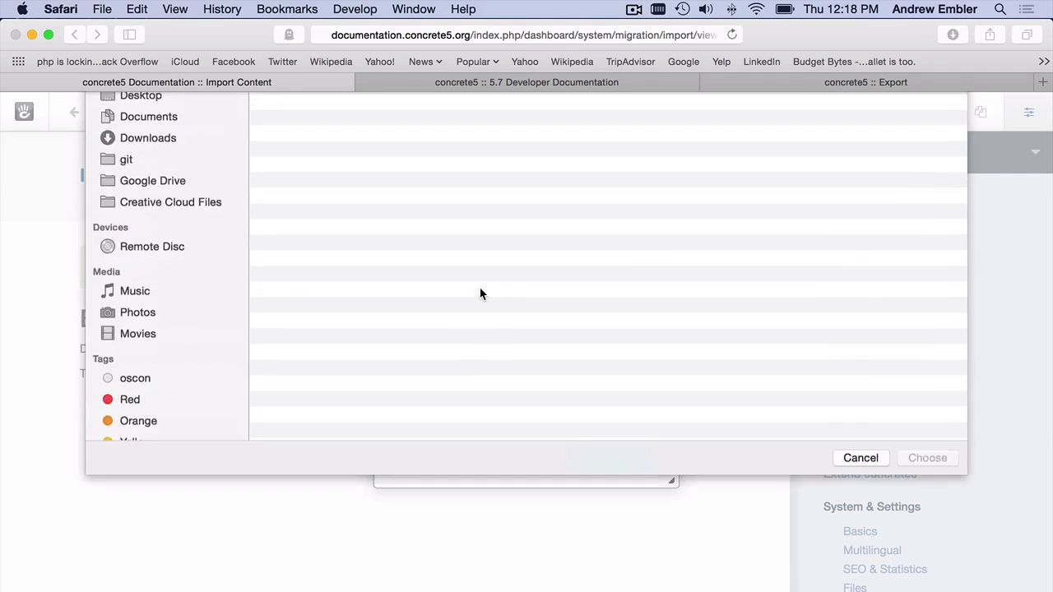
key("super+d")
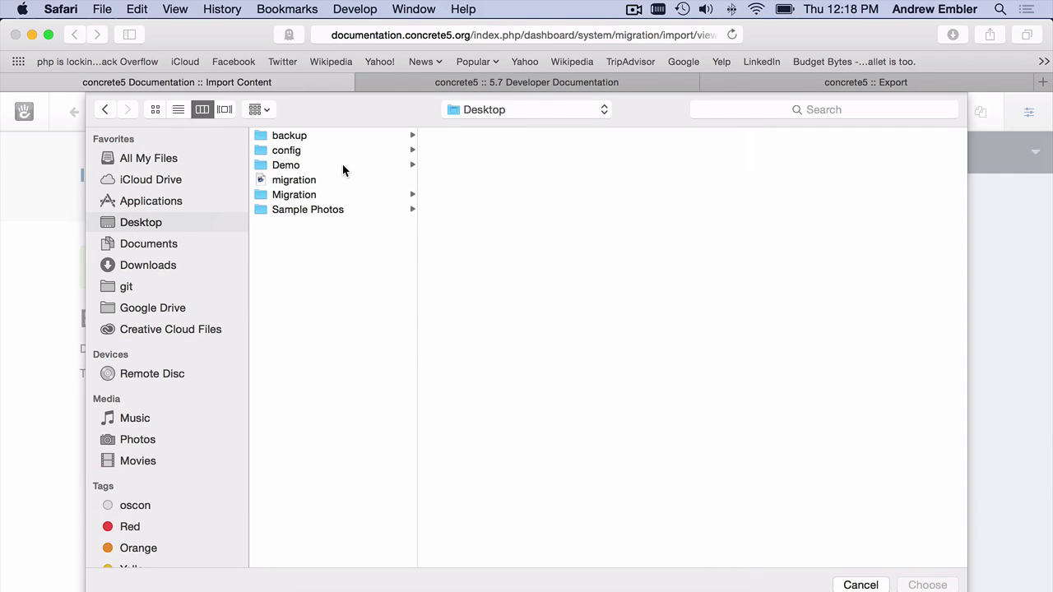
left_click(306, 195)
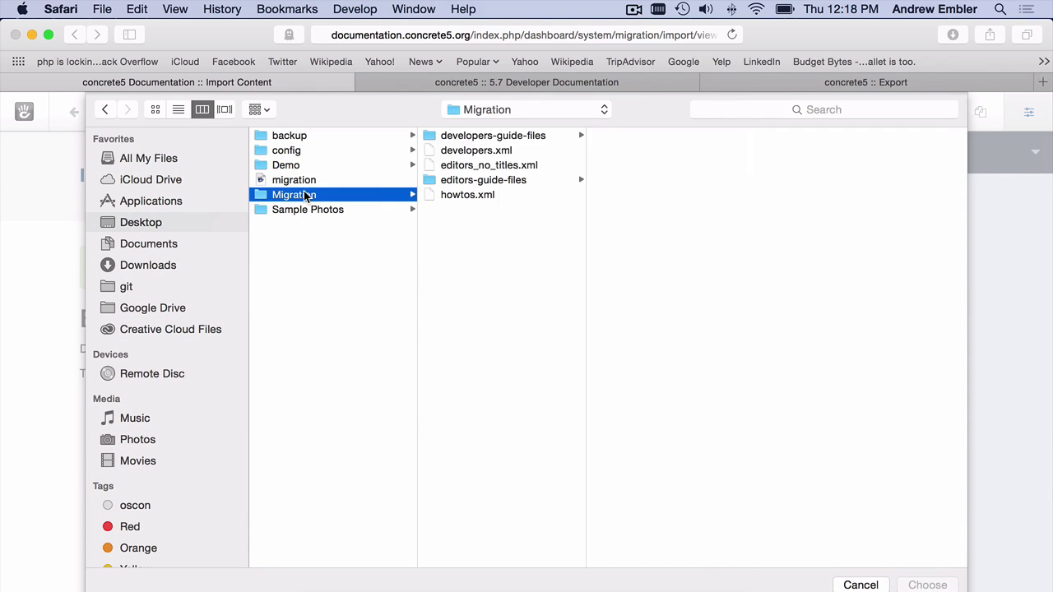
double_click(482, 151)
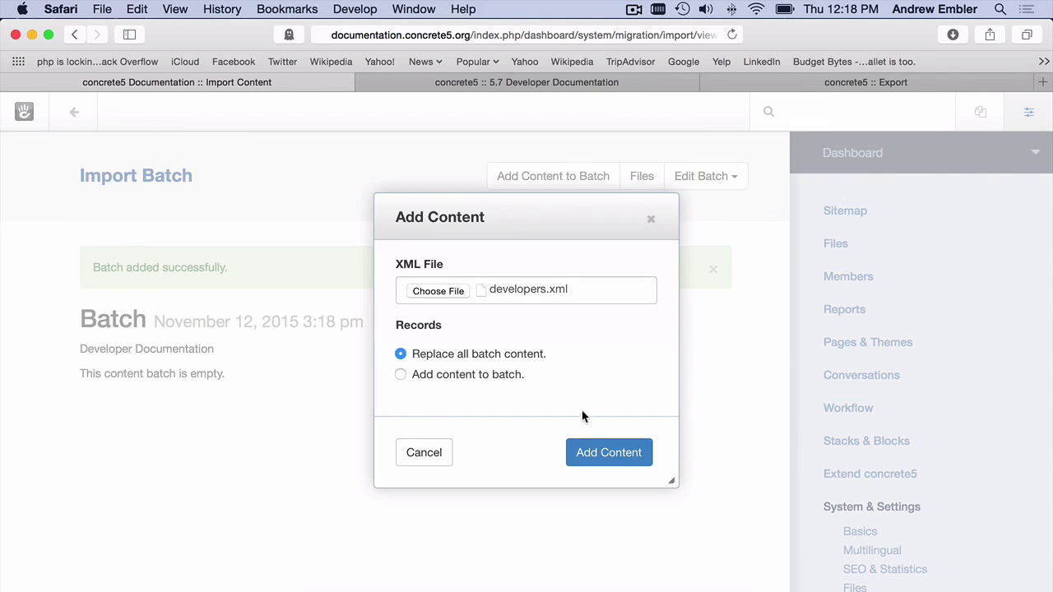
left_click(602, 452)
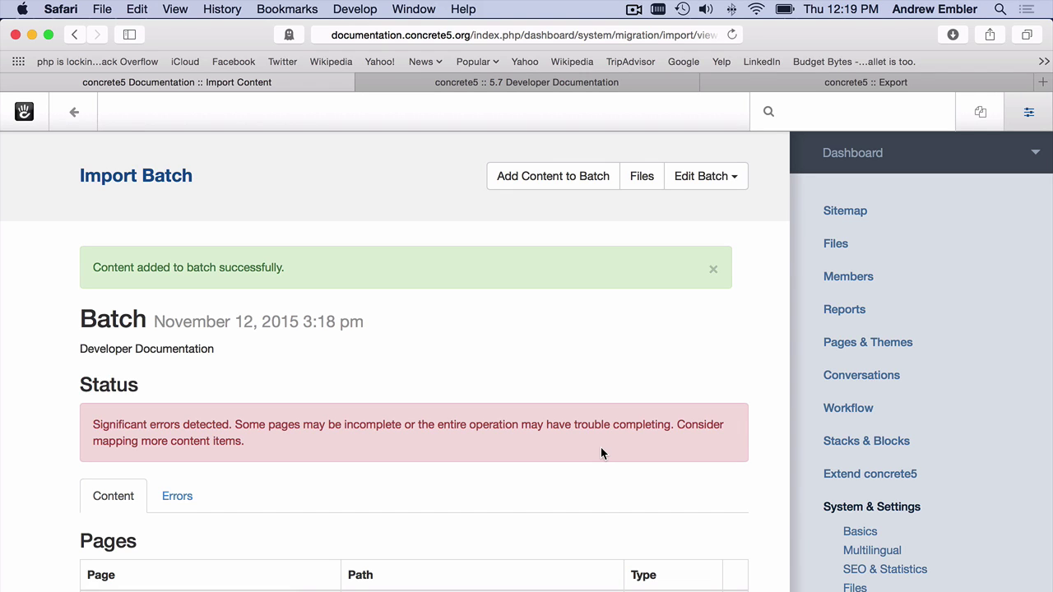
Look through the imported batch's status and its list of pages, paths and page types.
scroll(600, 449, "down", 4)
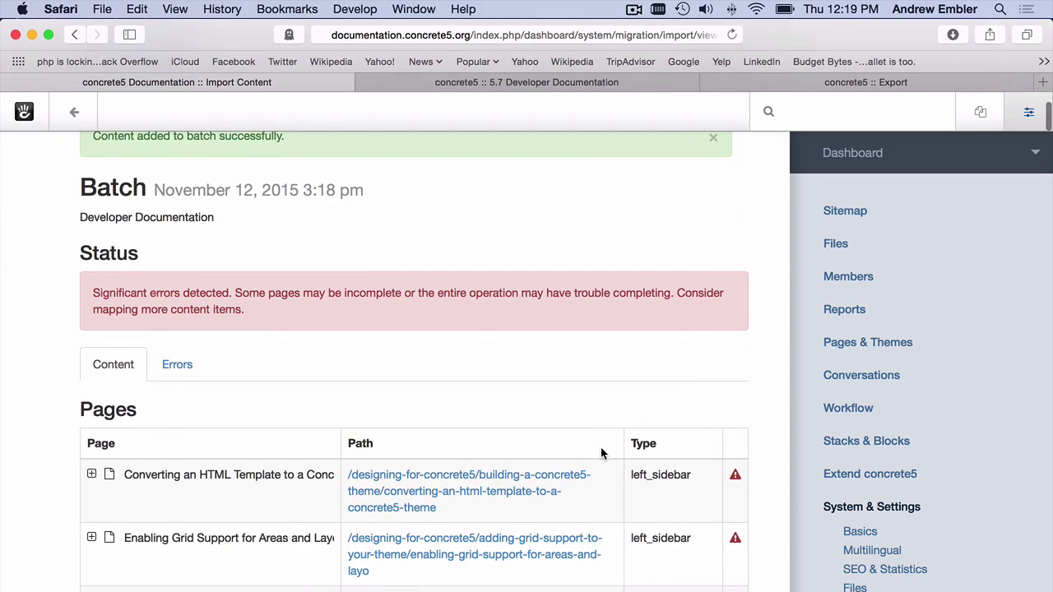
scroll(600, 448, "up", 4)
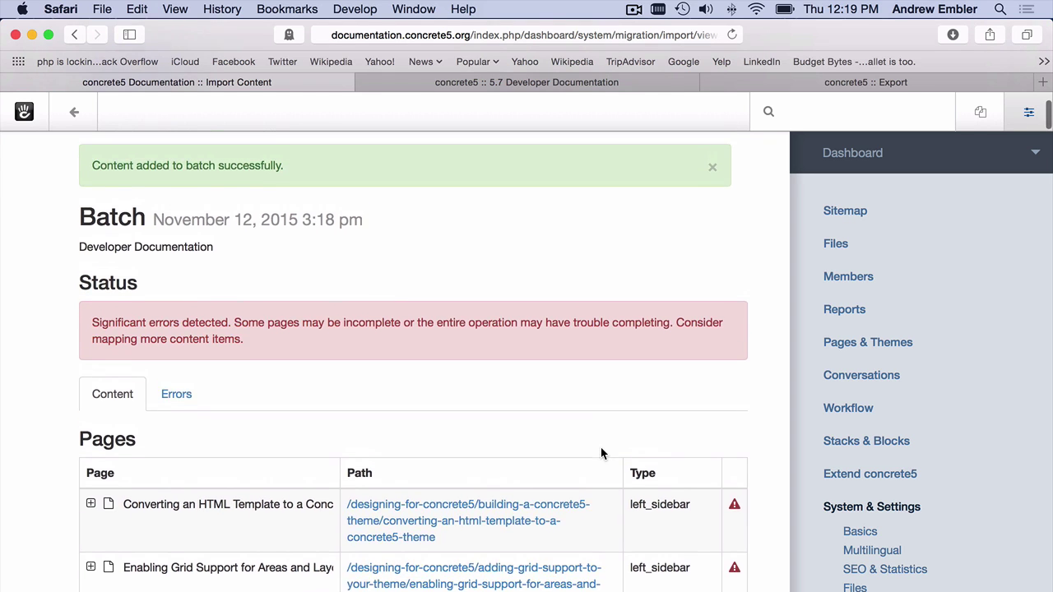
scroll(600, 448, "down", 7)
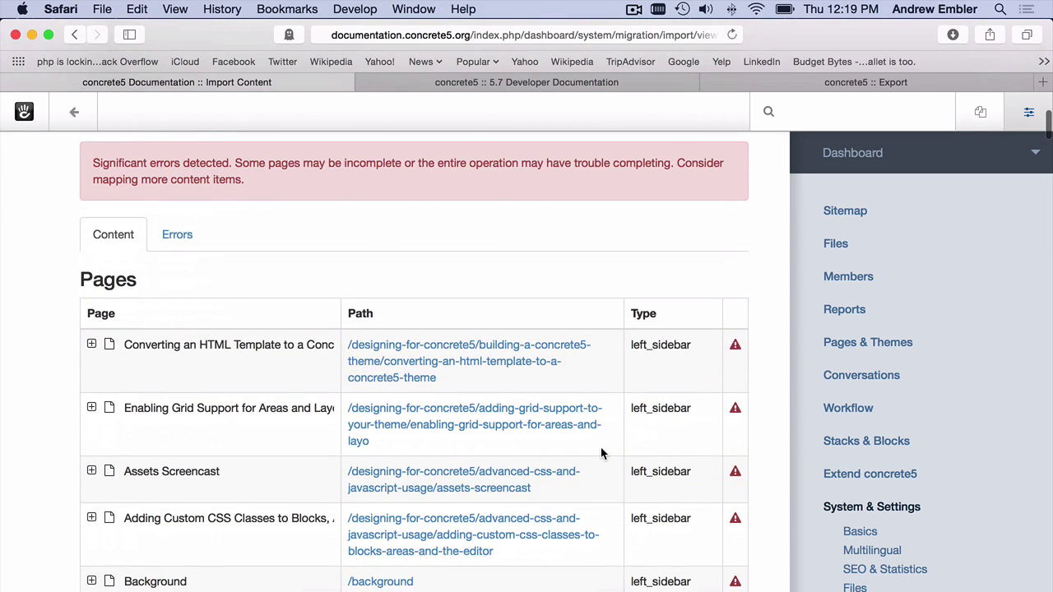
scroll(600, 451, "down", 3)
scroll(600, 450, "up", 4)
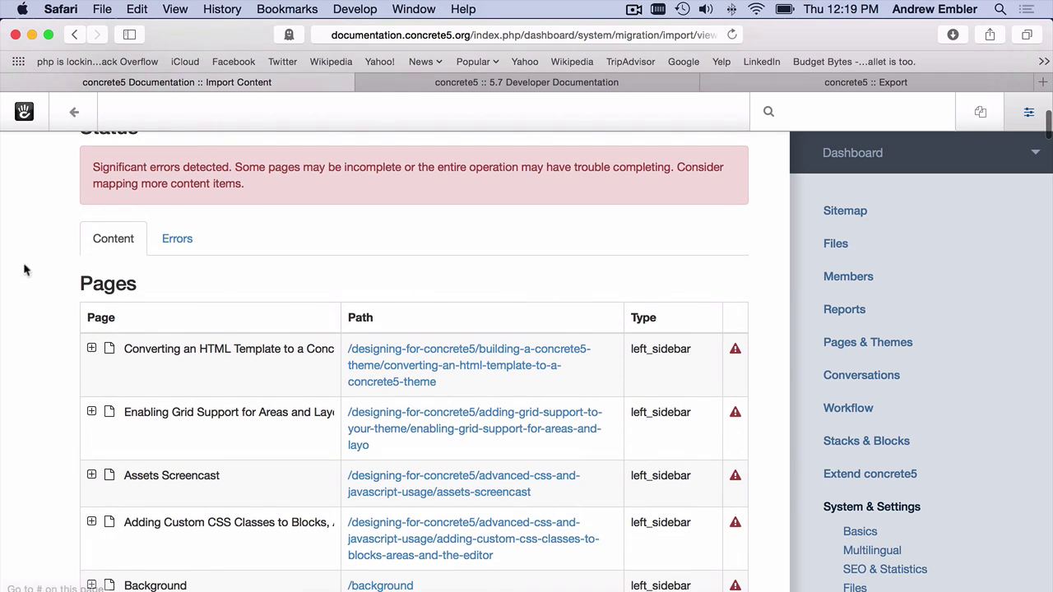
scroll(96, 337, "down", 4)
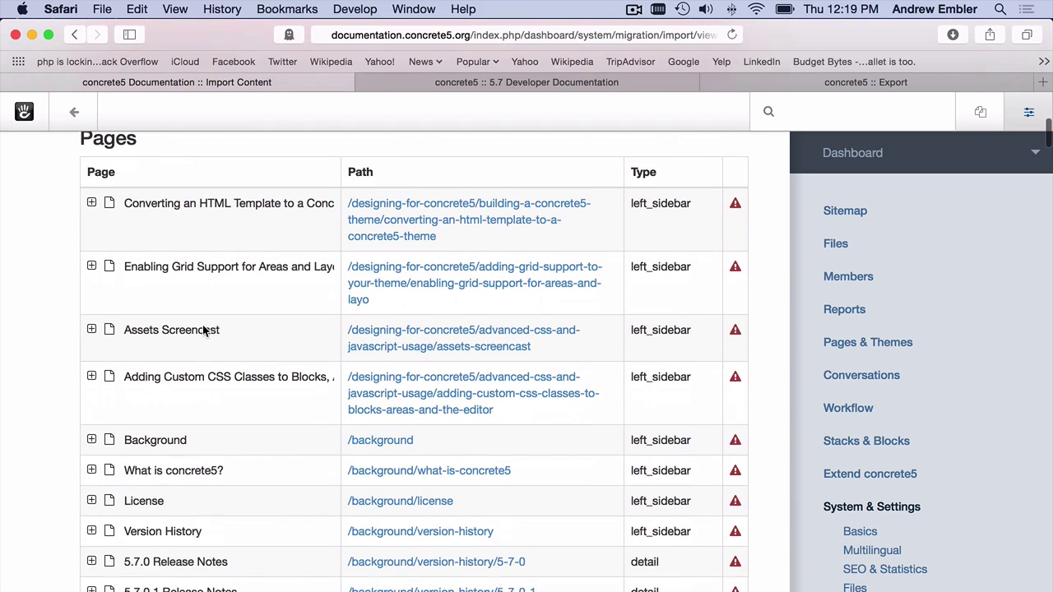
scroll(220, 345, "down", 7)
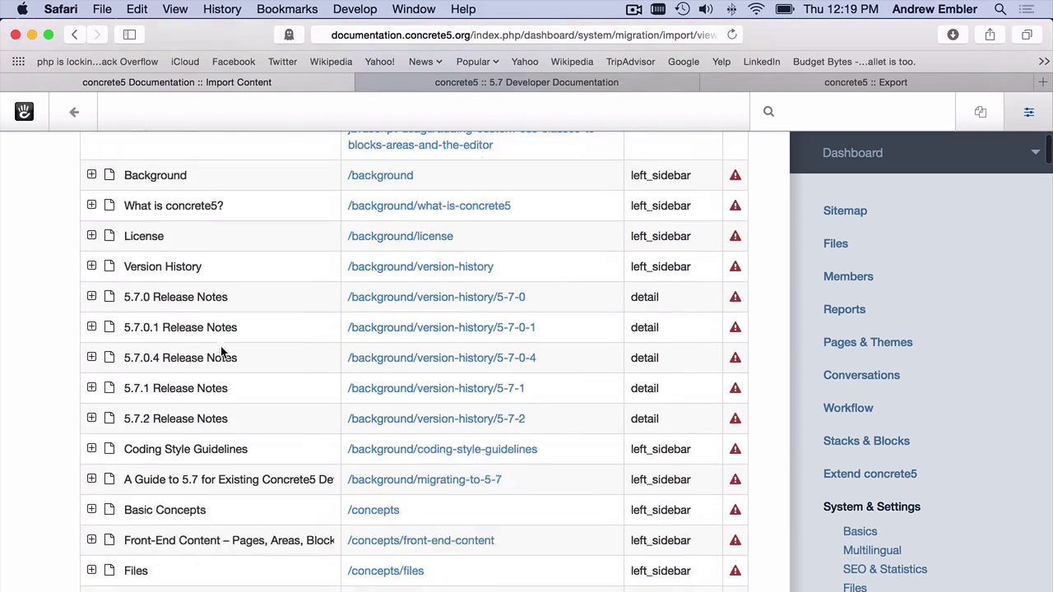
scroll(221, 351, "down", 6)
scroll(220, 351, "up", 15)
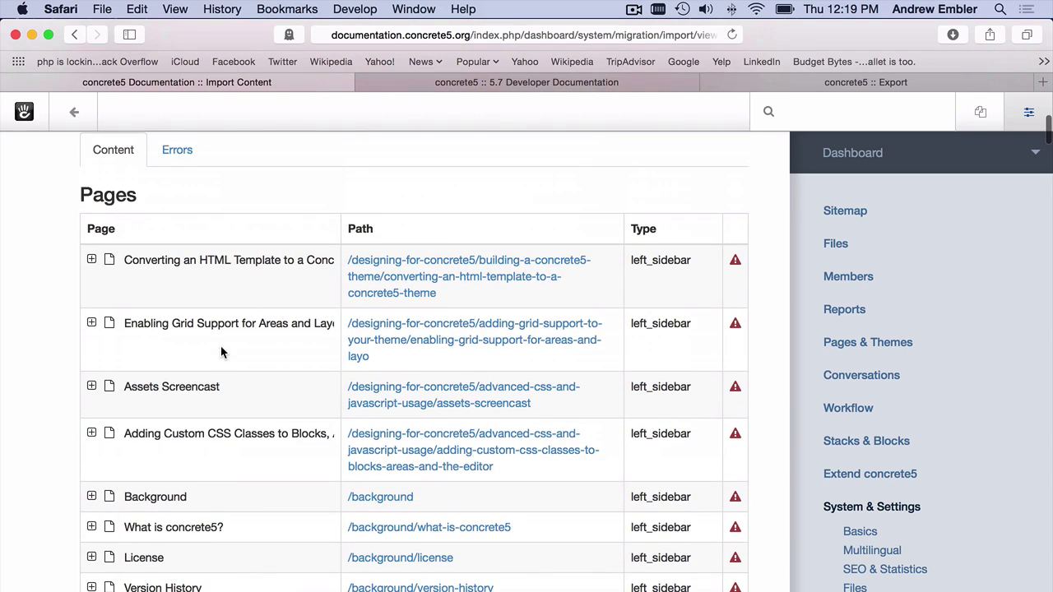
scroll(220, 352, "up", 5)
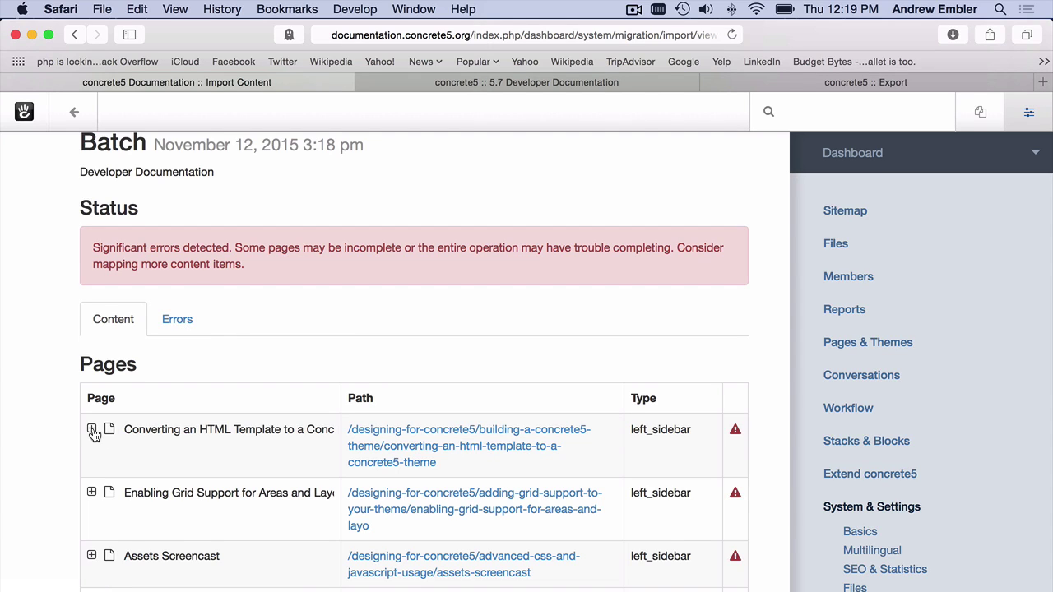
scroll(252, 438, "down", 4)
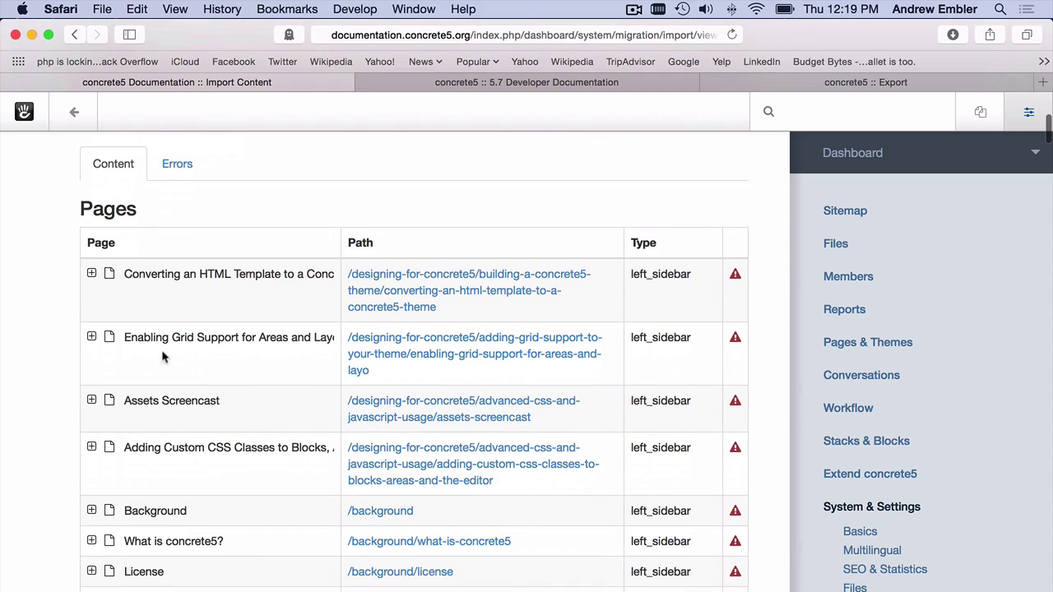
Expand the first page, on converting an HTML template, and check the errors listed for it.
left_click(92, 274)
left_click(104, 337)
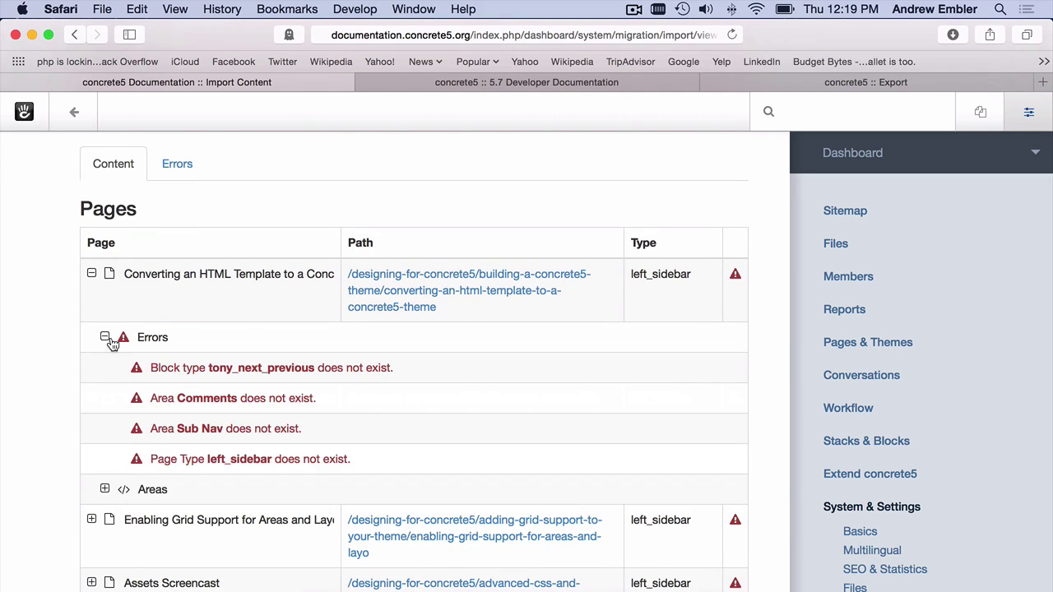
left_click(104, 337)
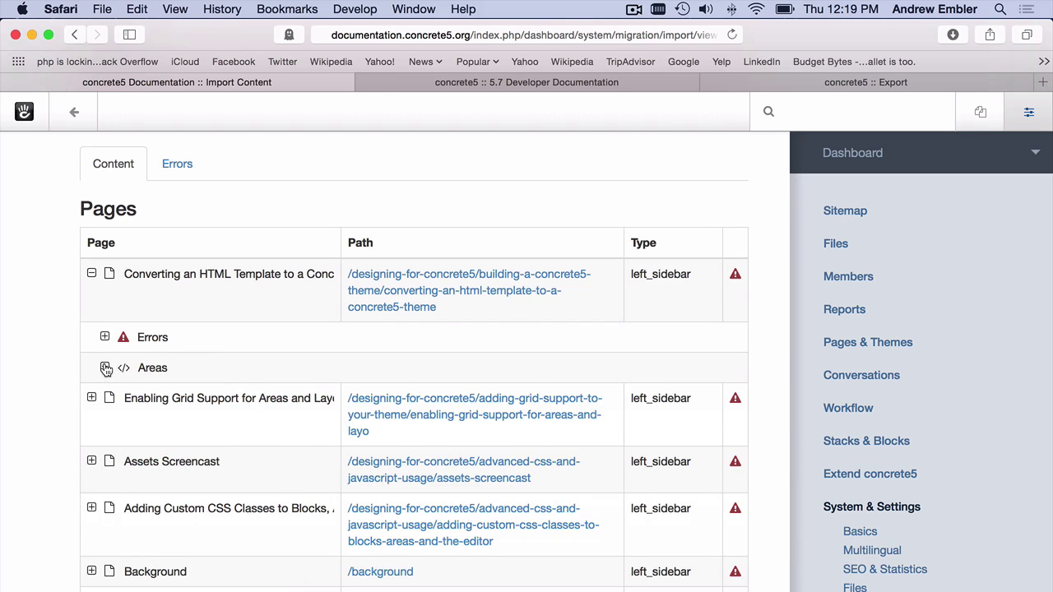
Expand the page's Main area and inspect the content record of its first markdown block.
left_click(104, 367)
left_click(118, 428)
scroll(148, 431, "down", 2)
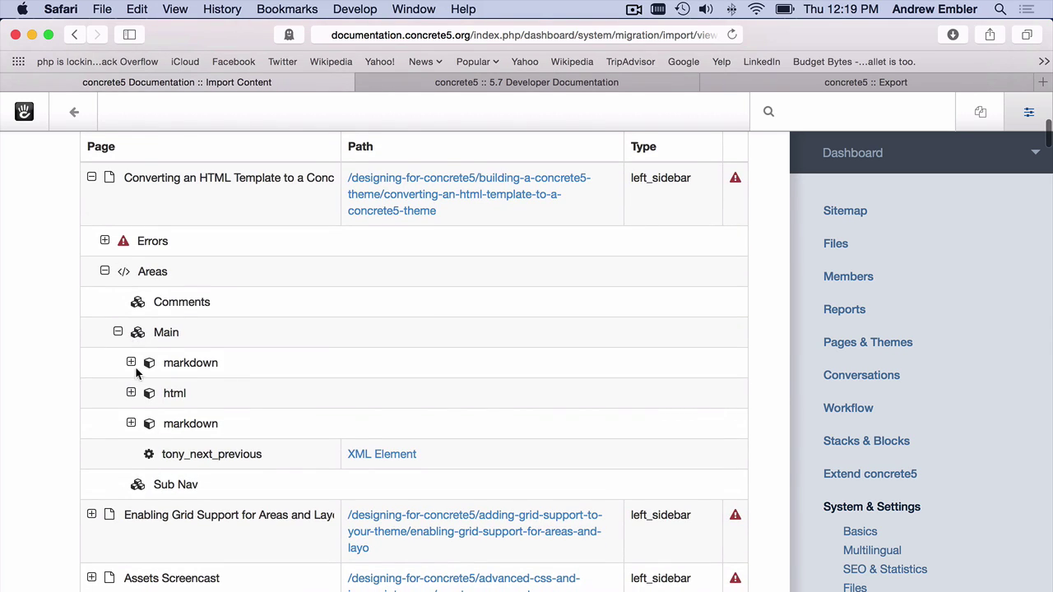
left_click(130, 362)
left_click(144, 393)
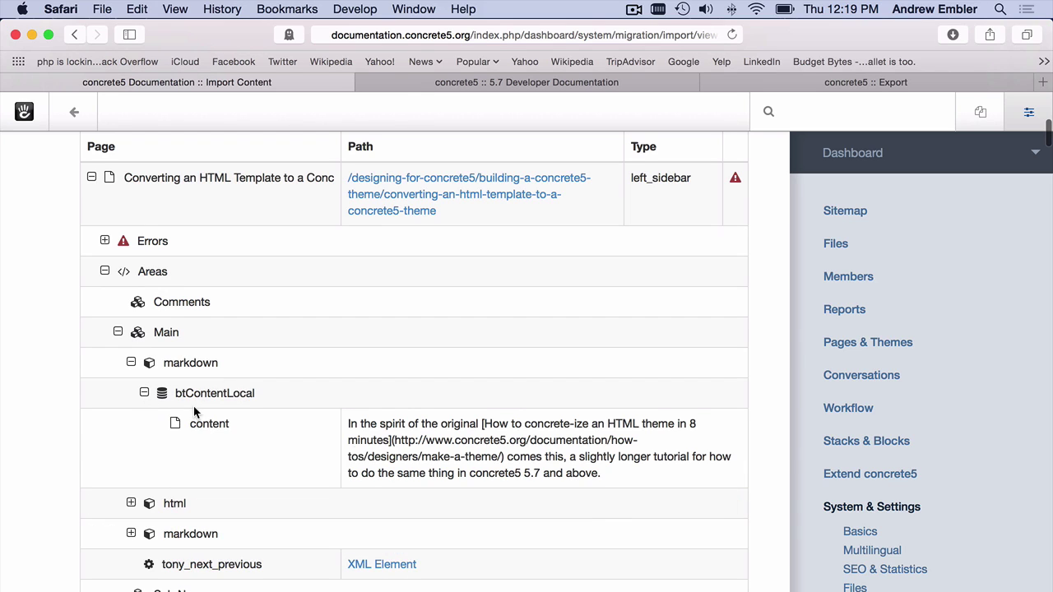
left_click(143, 393)
left_click(131, 363)
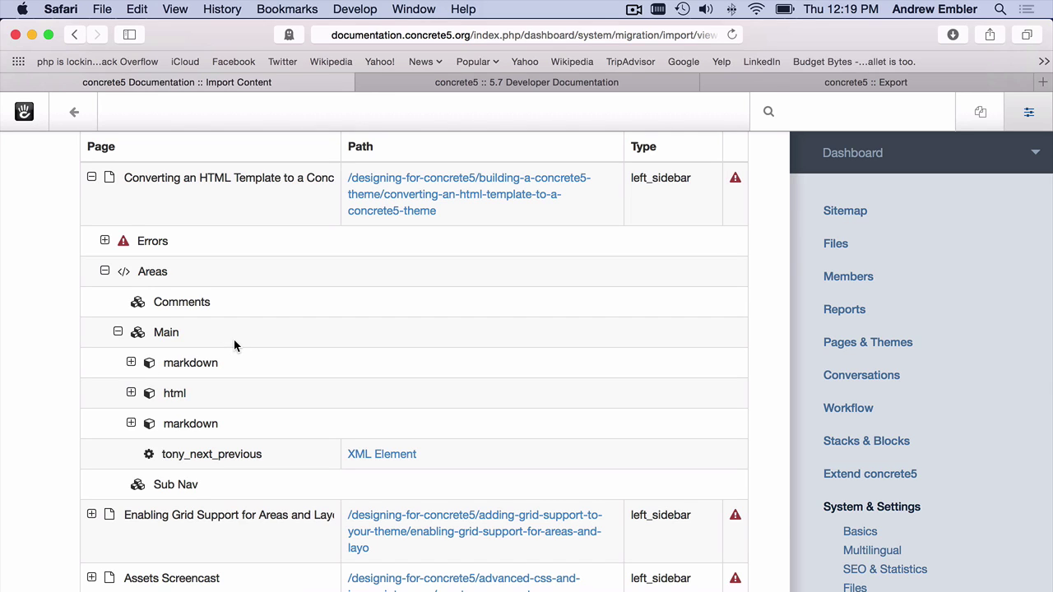
Reopen the first page's error list and review its missing block type, areas and page type.
scroll(233, 345, "up", 5)
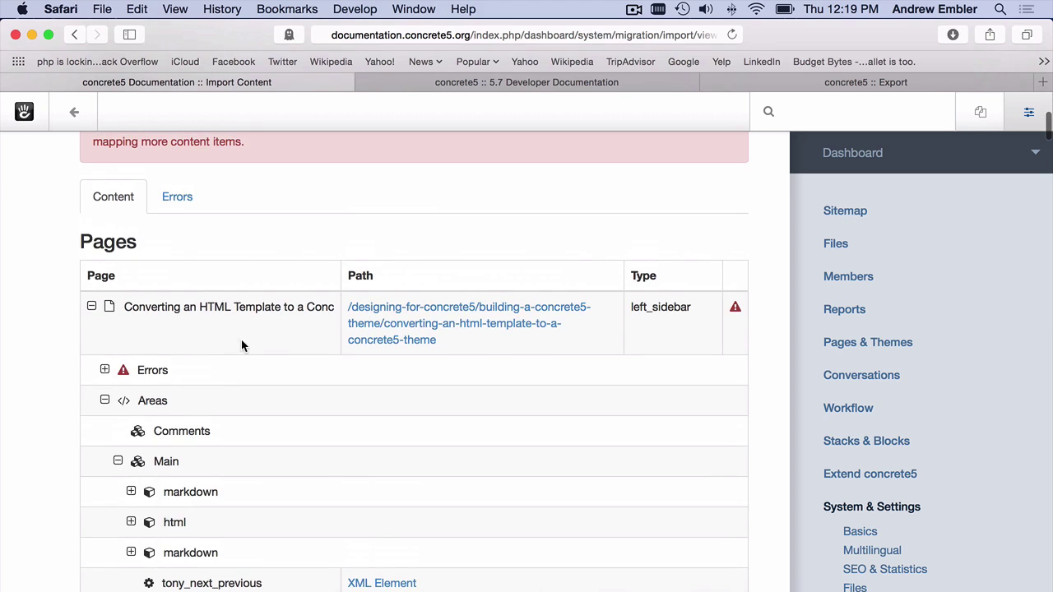
scroll(211, 447, "down", 1)
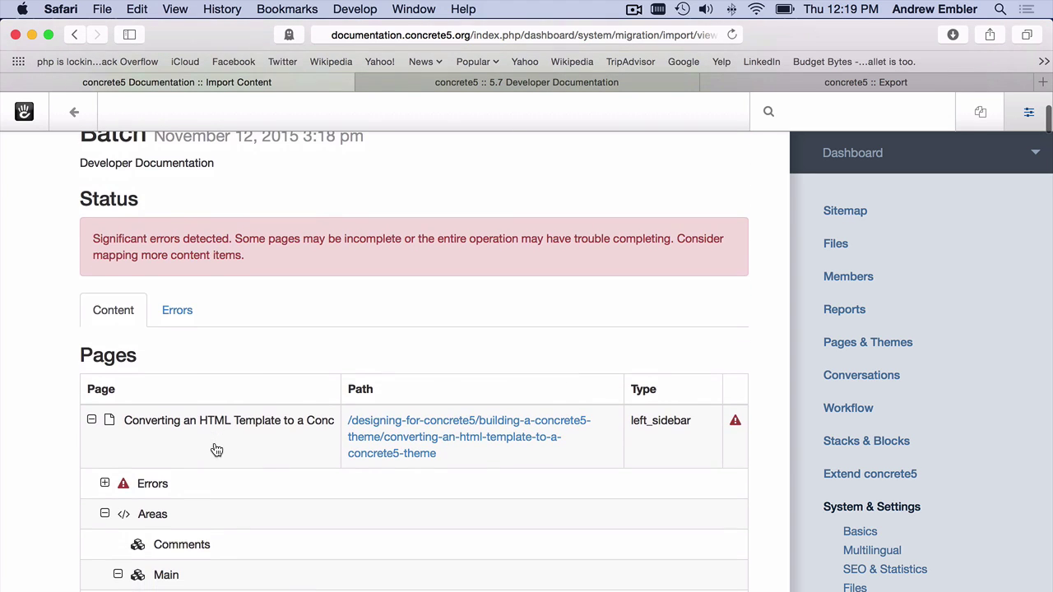
left_click(105, 483)
scroll(148, 428, "down", 2)
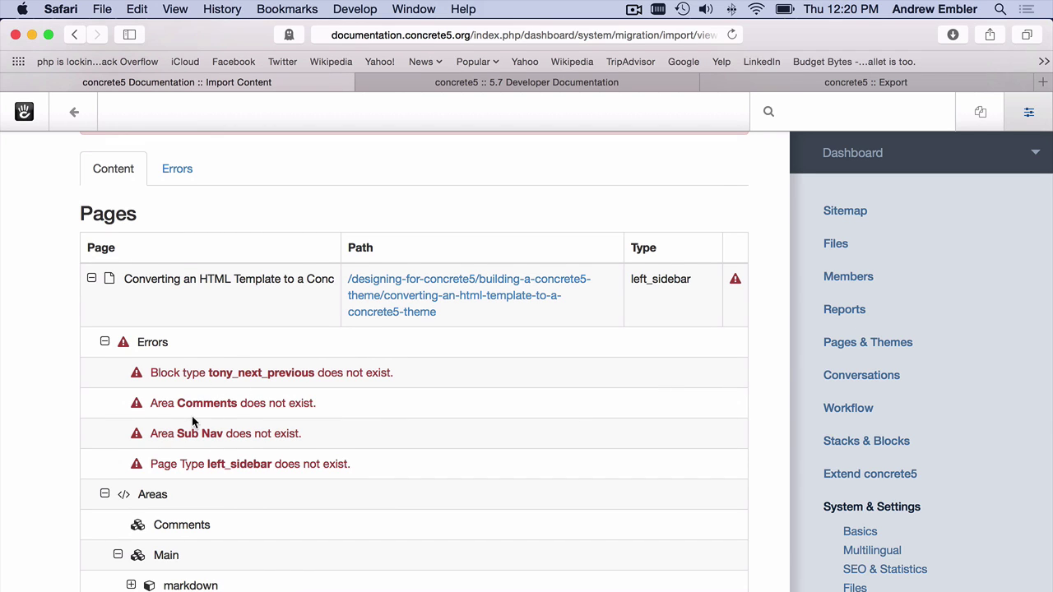
scroll(193, 421, "up", 2)
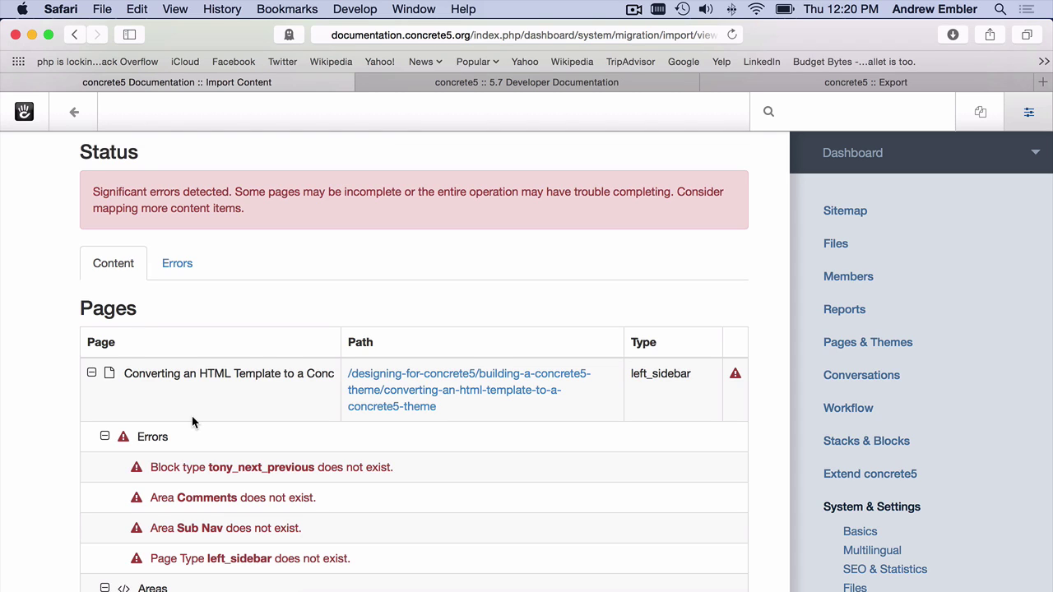
scroll(192, 415, "up", 5)
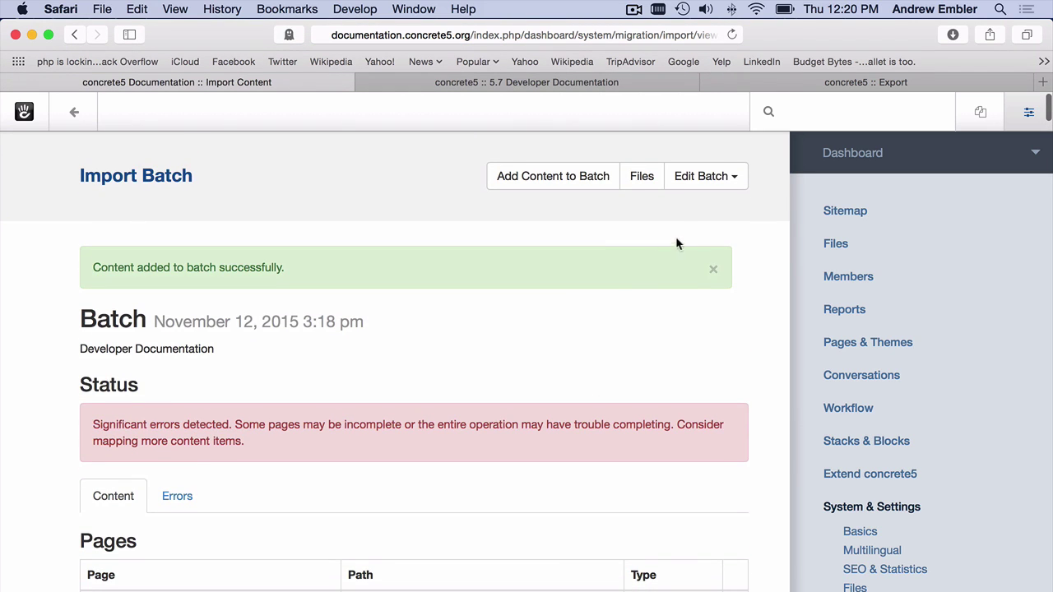
left_click(728, 178)
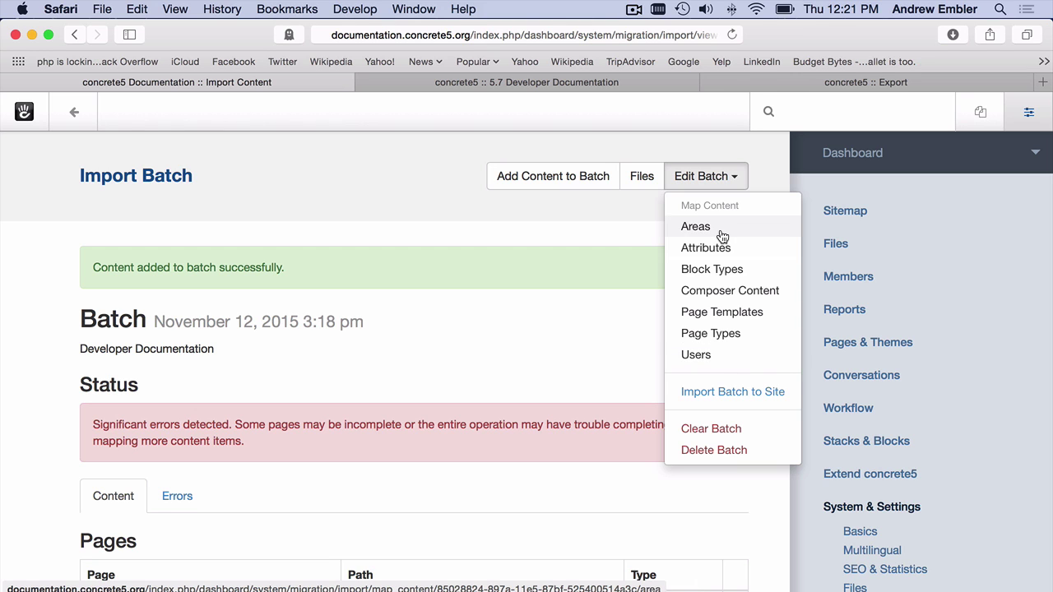
left_click(520, 303)
scroll(520, 303, "down", 5)
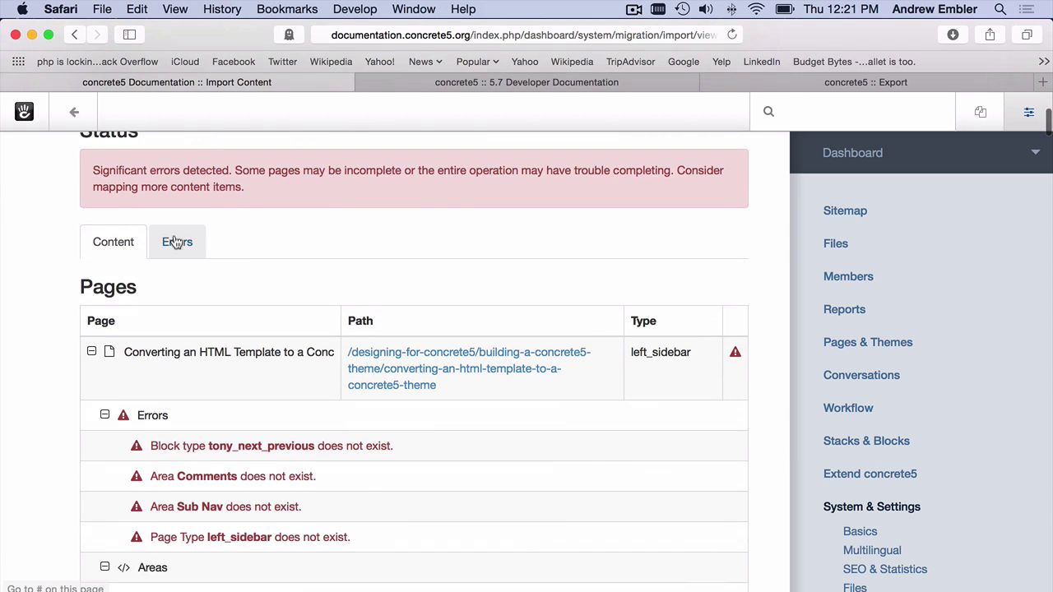
scroll(327, 254, "up", 6)
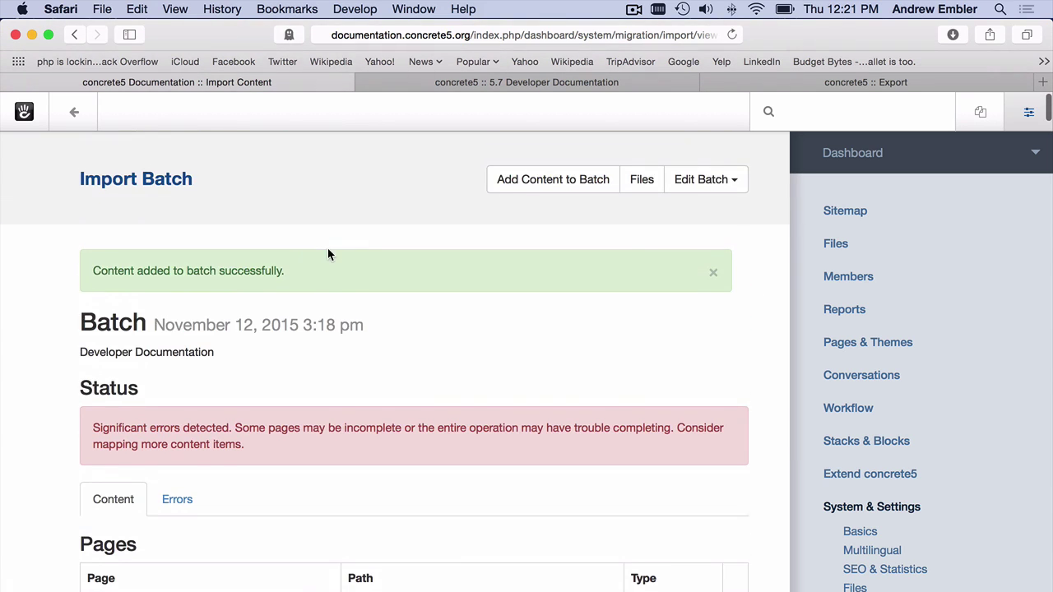
left_click(700, 179)
left_click(628, 256)
Review the complete list of errors and missing file warnings for the whole batch.
scroll(532, 386, "down", 3)
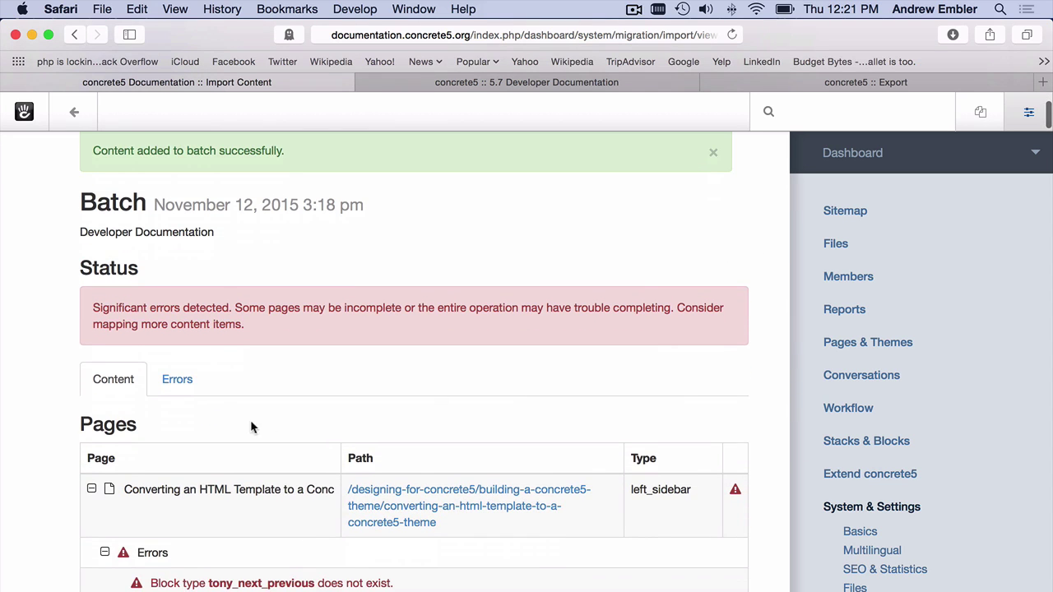
left_click(179, 380)
scroll(340, 376, "down", 10)
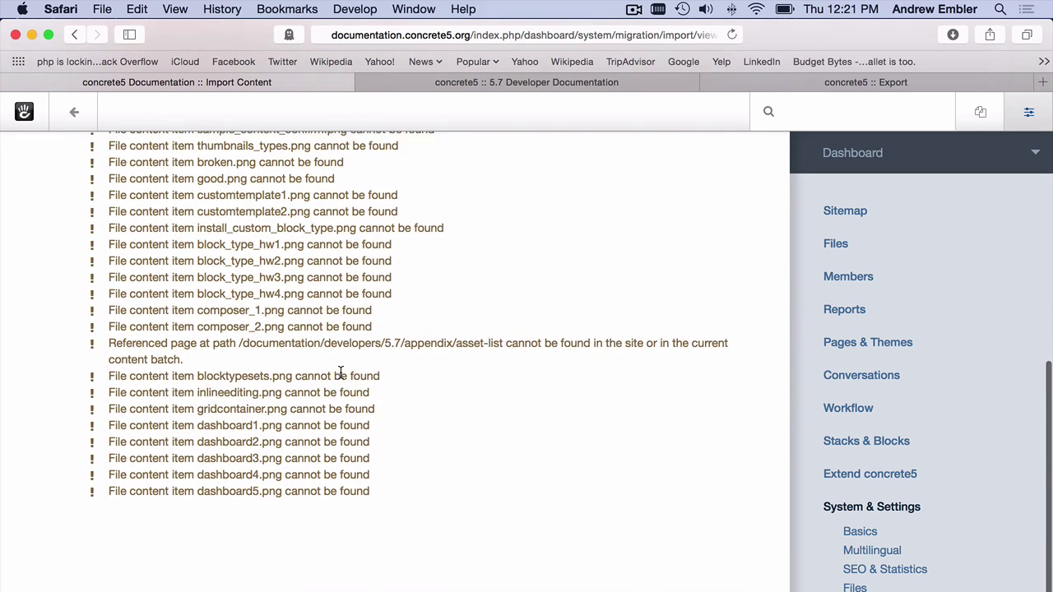
scroll(340, 376, "up", 10)
scroll(341, 373, "up", 4)
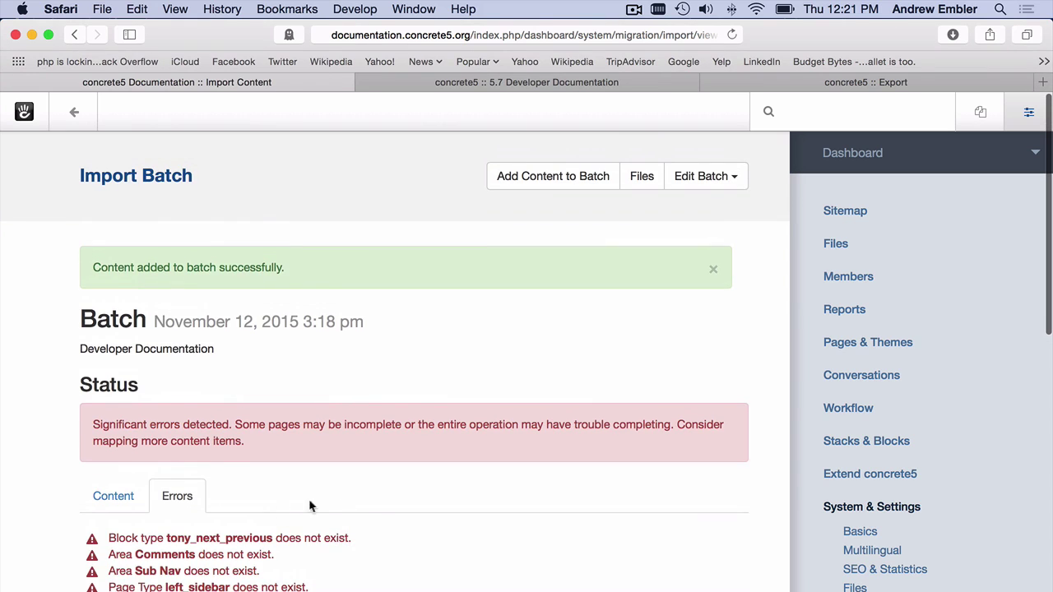
Open the area mapping for the Developer Documentation batch and set the Comments area to Ignored.
left_click(709, 181)
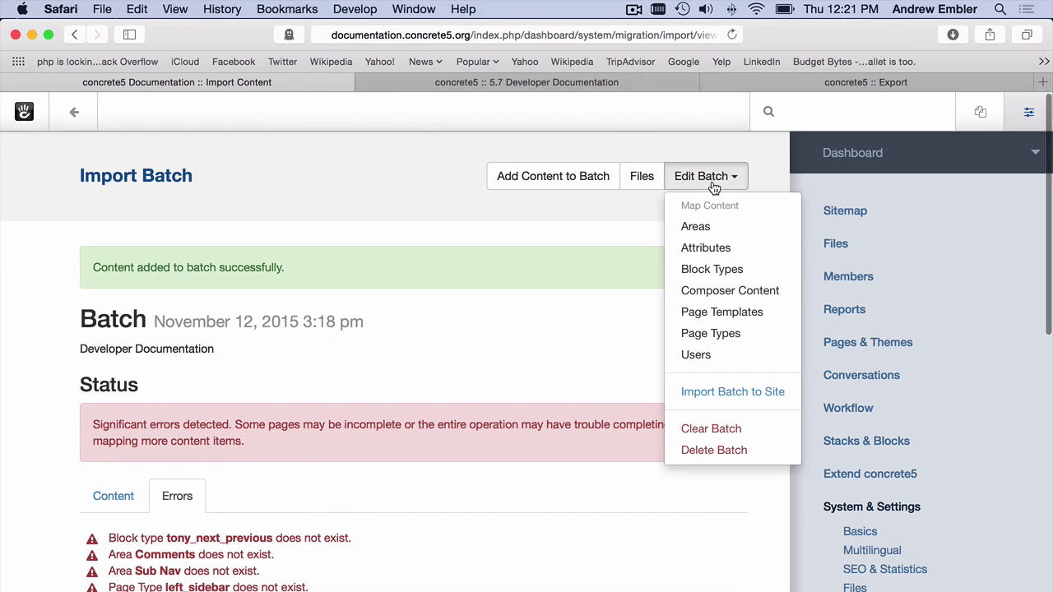
left_click(698, 227)
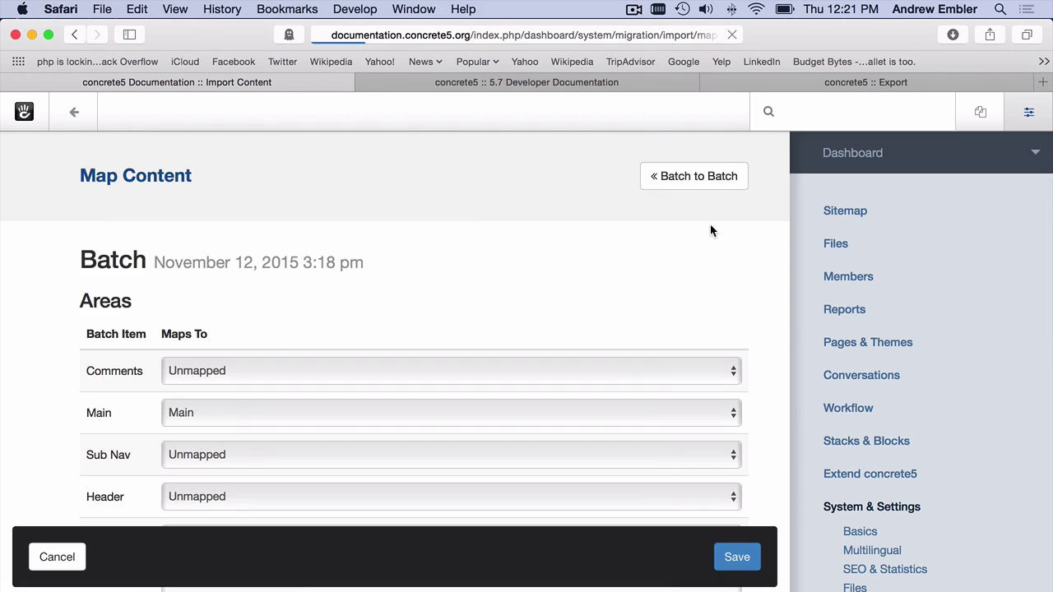
scroll(267, 337, "down", 2)
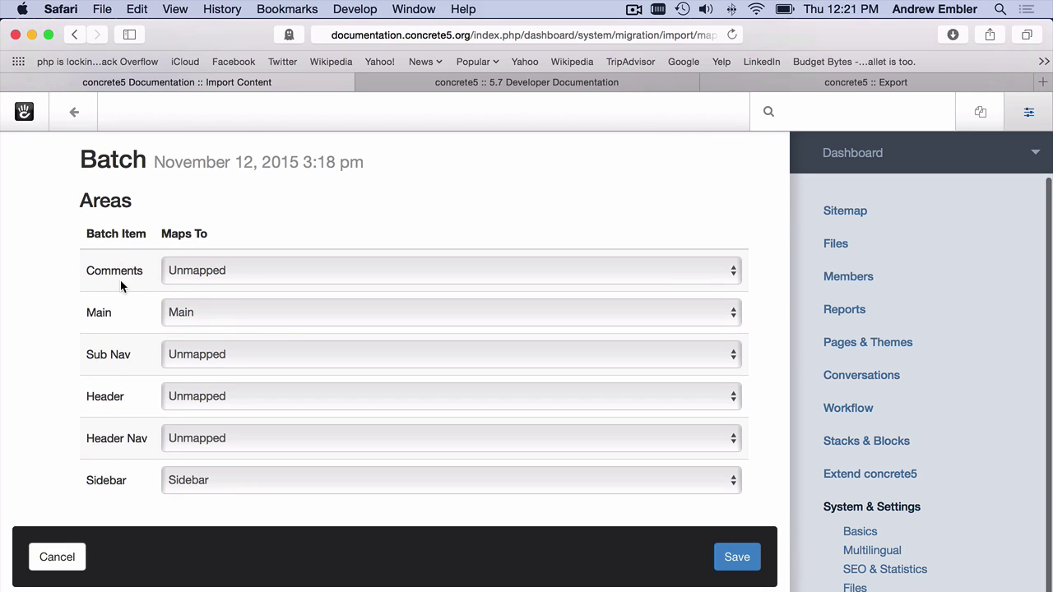
left_click(188, 272)
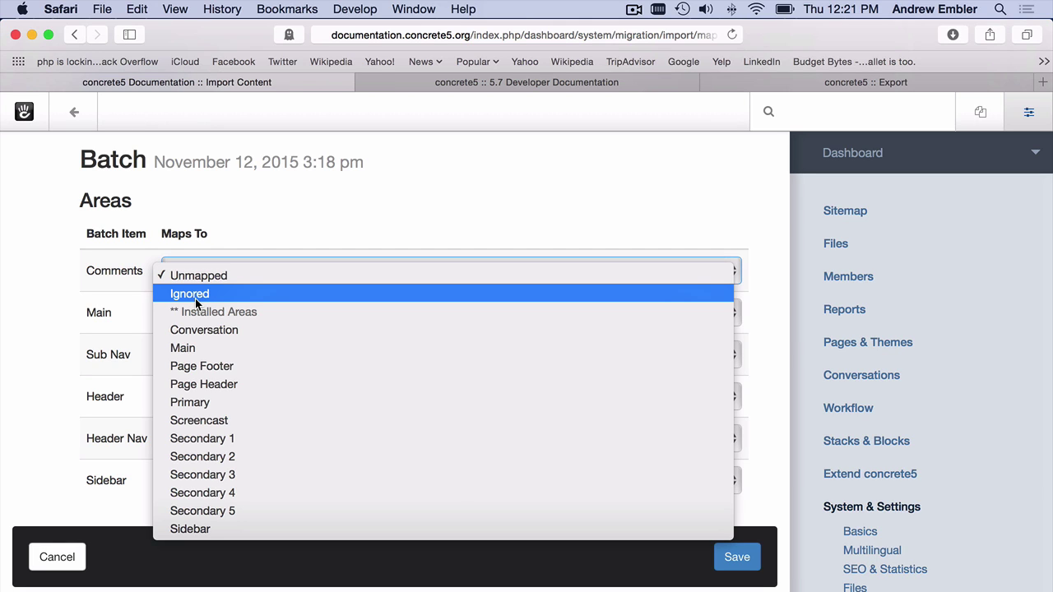
left_click(195, 296)
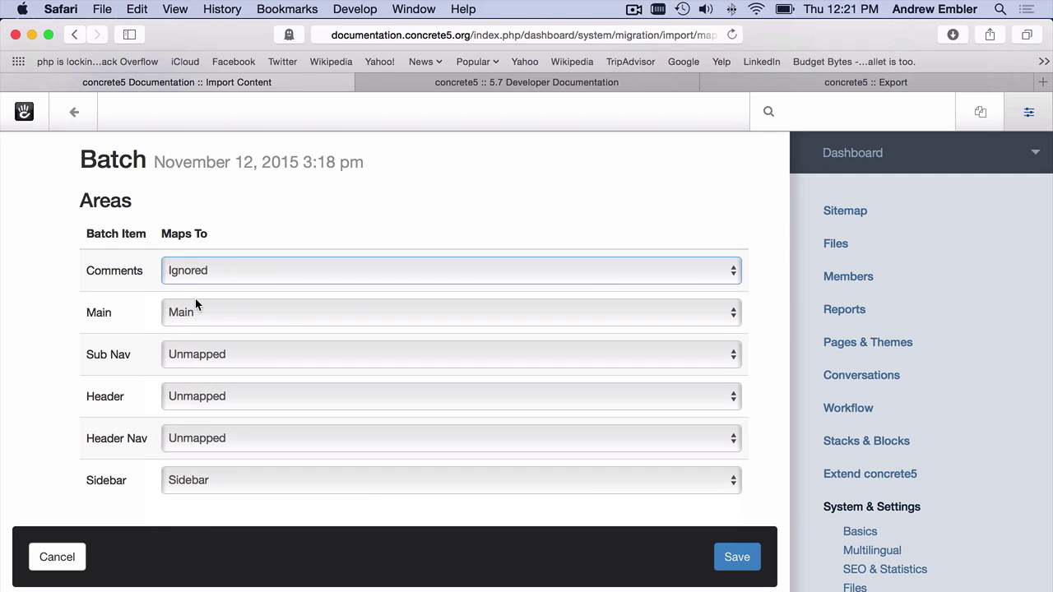
left_click(194, 265)
left_click(123, 272)
left_click(239, 265)
left_click(193, 236)
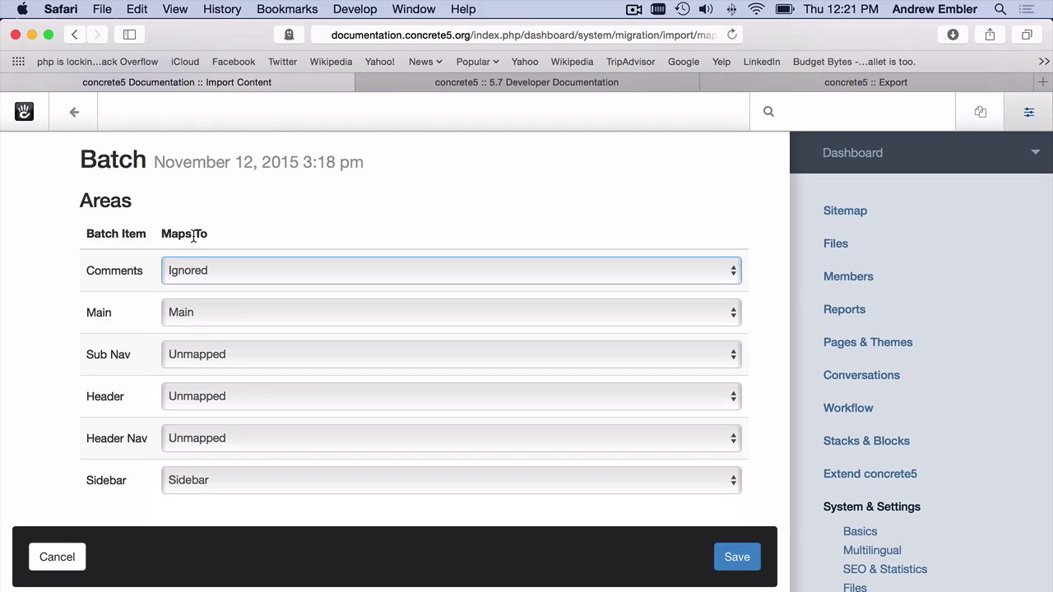
Set the Sub Nav, Header and Header Nav areas to Ignored.
left_click(192, 347)
left_click(189, 379)
left_click(197, 399)
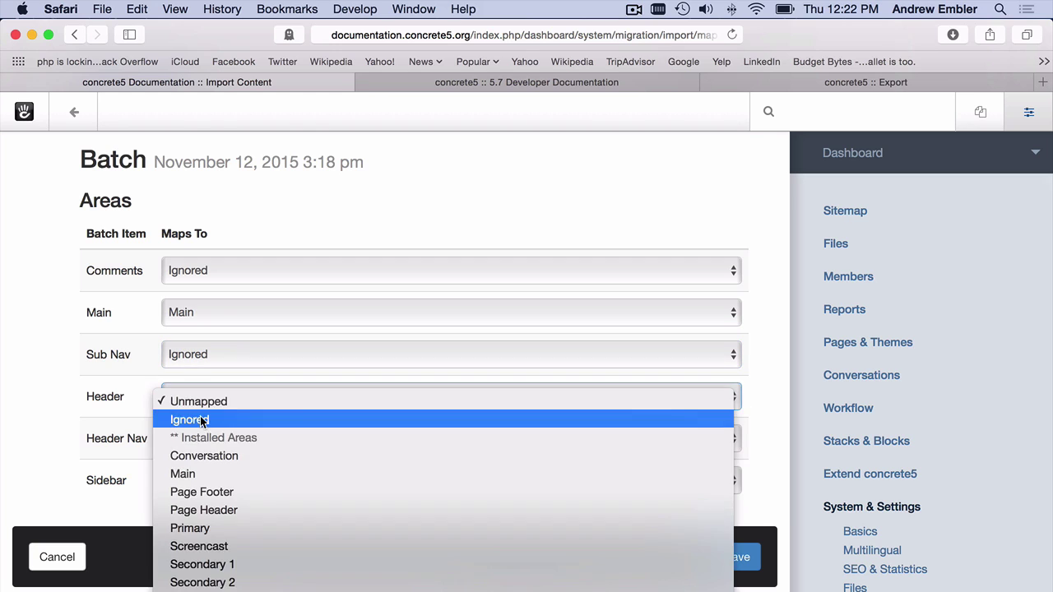
left_click(191, 416)
left_click(221, 438)
left_click(220, 462)
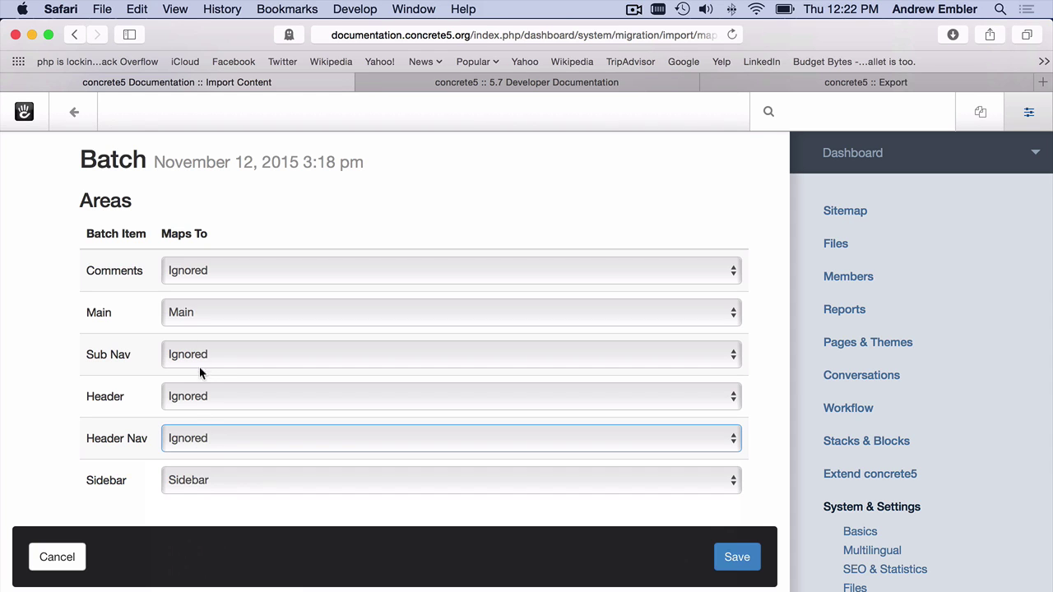
Set the Sidebar area to Ignored and save the batch's area mappings.
left_click(223, 478)
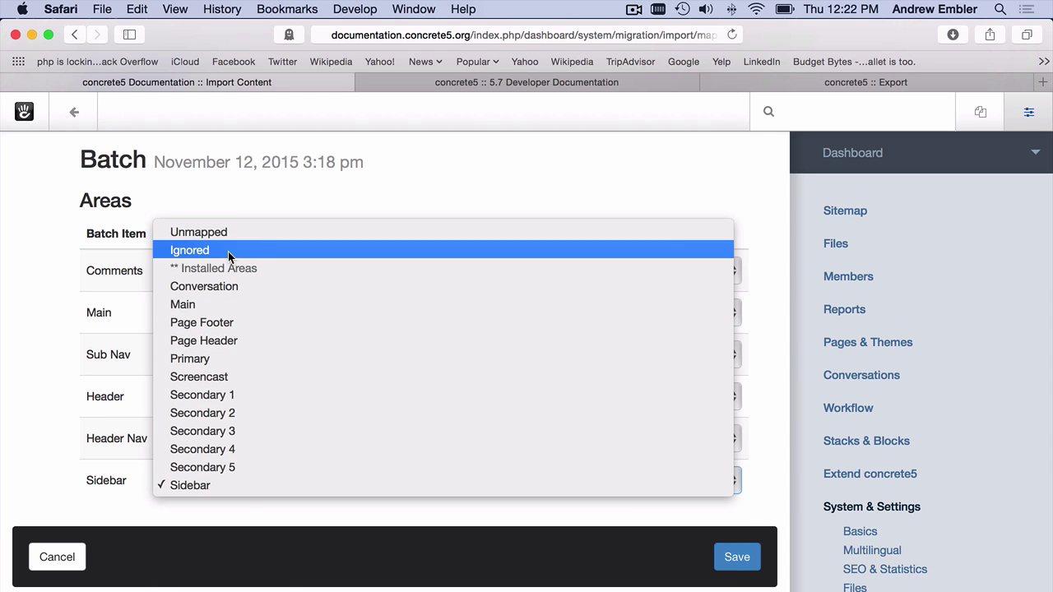
left_click(228, 250)
left_click(200, 472)
left_click(115, 301)
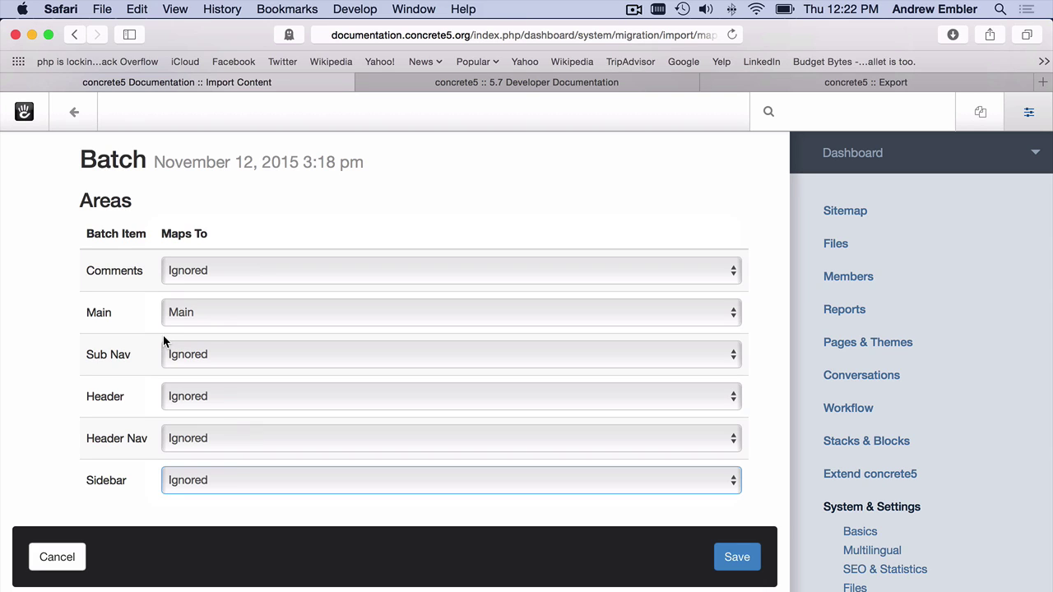
left_click(731, 545)
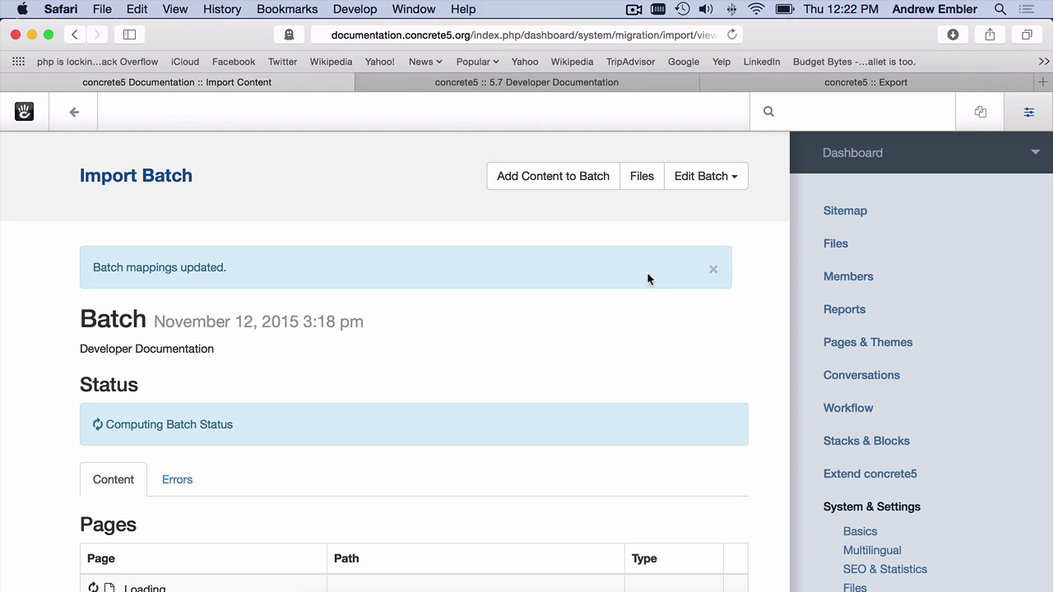
Recheck the batch's remaining errors and inspect the replace_link_with_first_in_nav item in its attribute mapping.
left_click(164, 495)
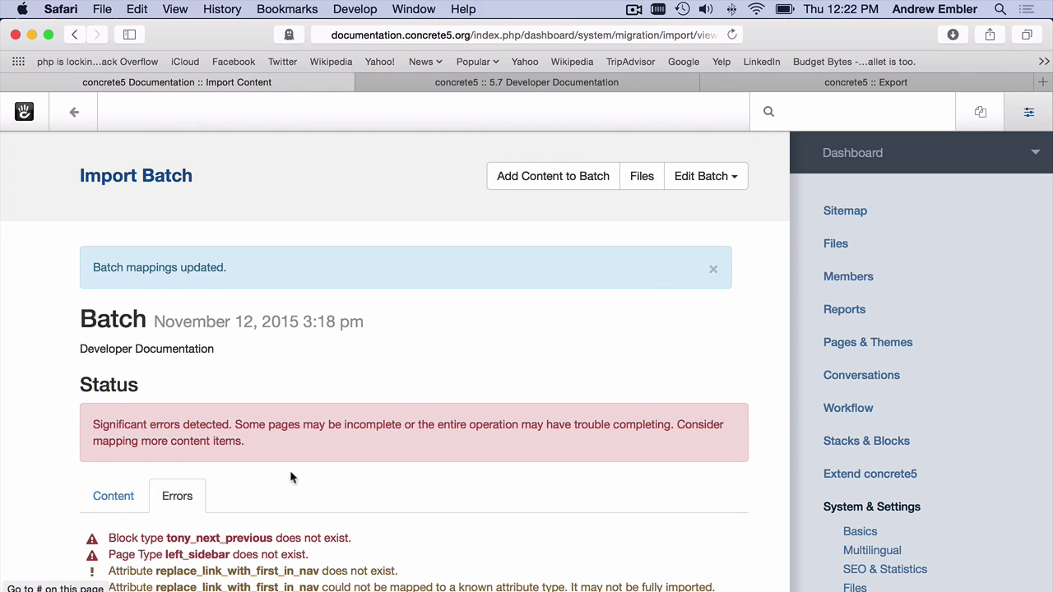
scroll(321, 470, "down", 5)
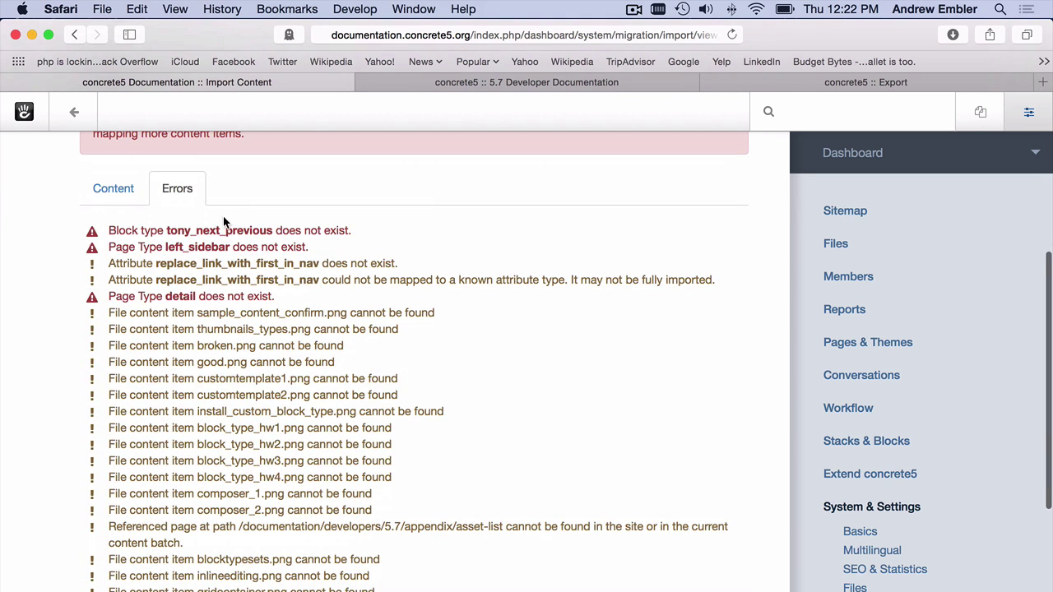
scroll(259, 251, "up", 3)
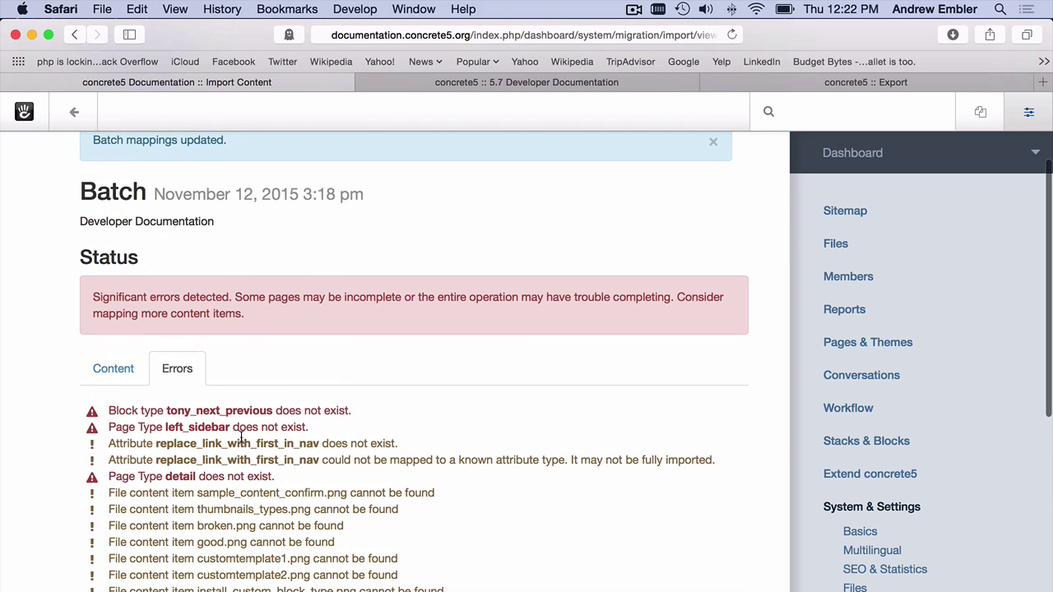
scroll(439, 427, "up", 3)
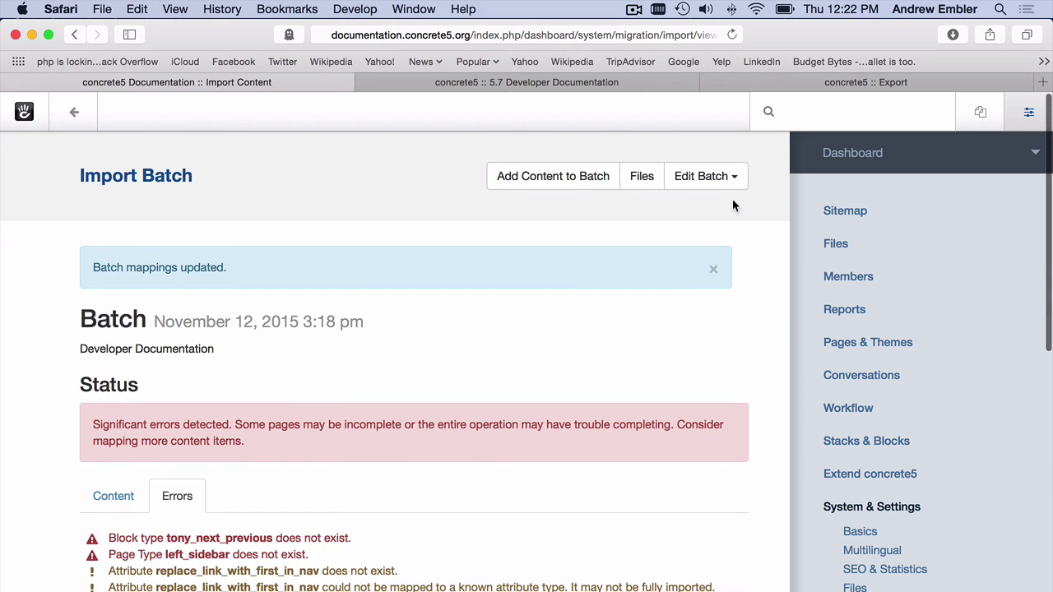
left_click(740, 179)
left_click(730, 248)
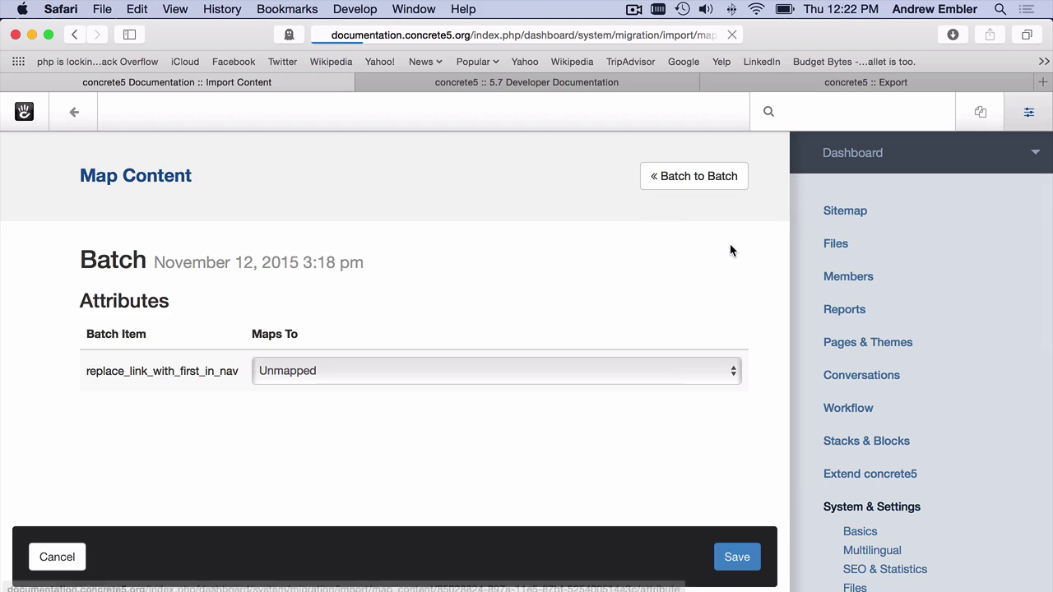
double_click(112, 372)
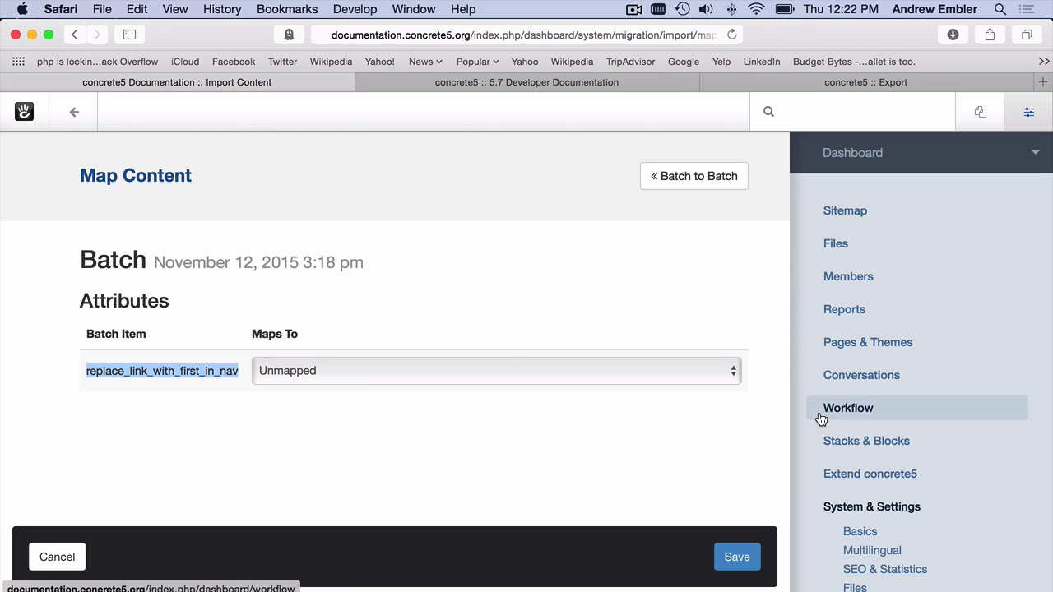
Start adding a new page attribute of type Checkbox.
left_click(868, 349)
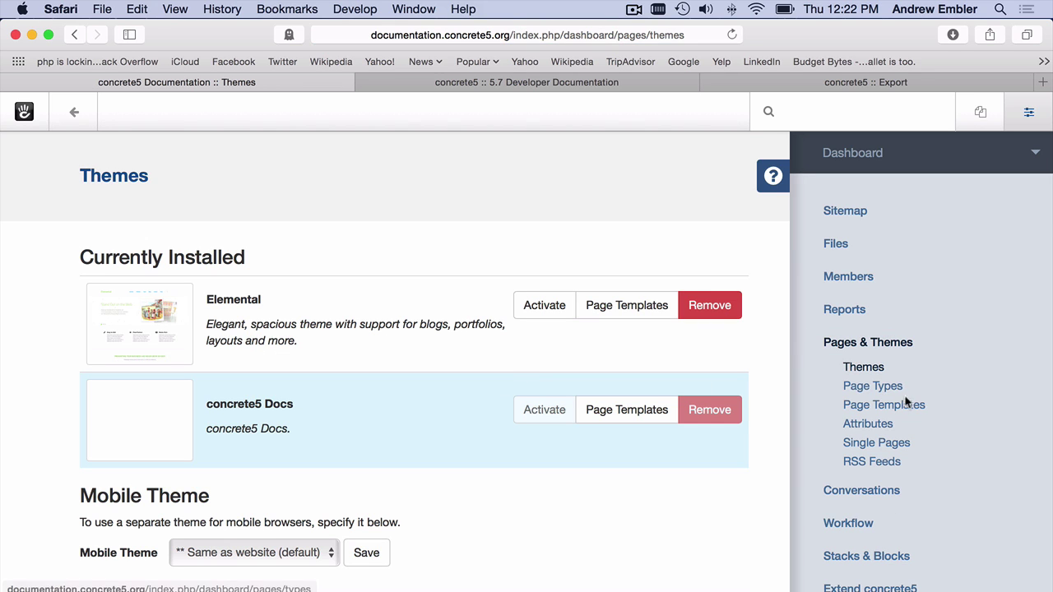
left_click(870, 429)
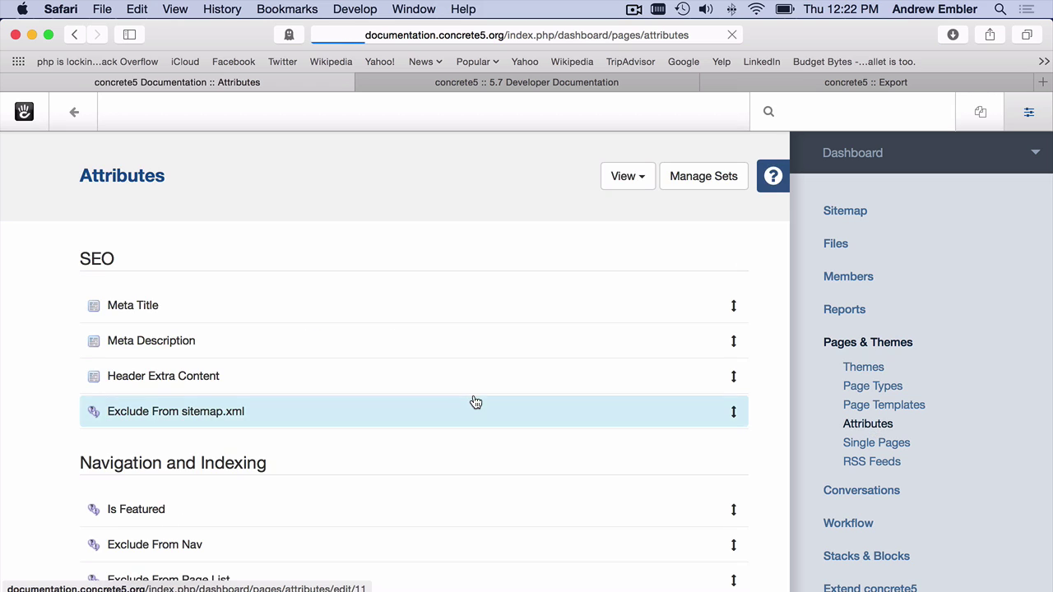
scroll(658, 324, "down", 10)
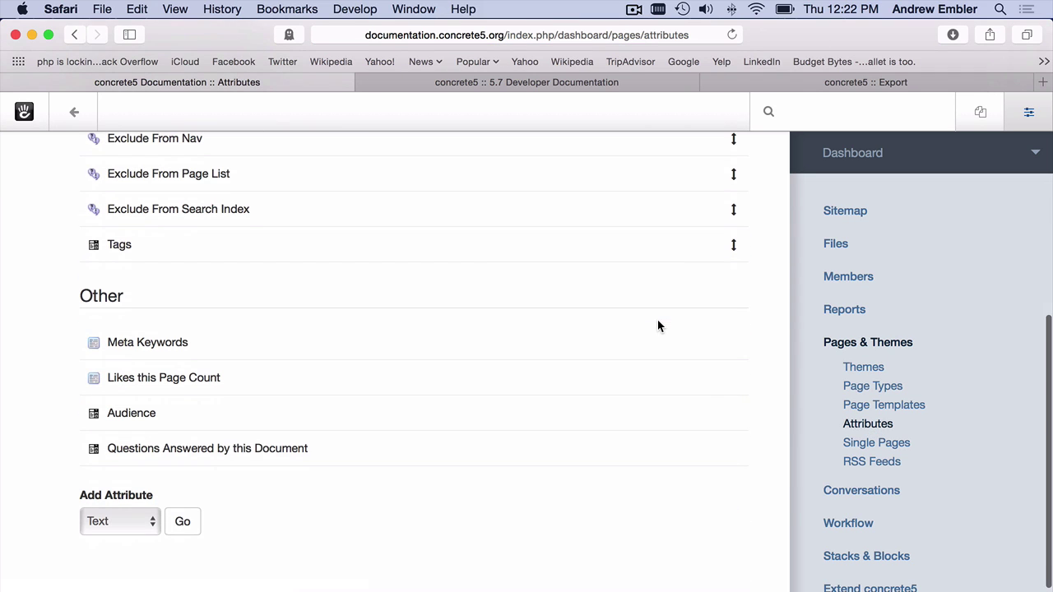
left_click(144, 518)
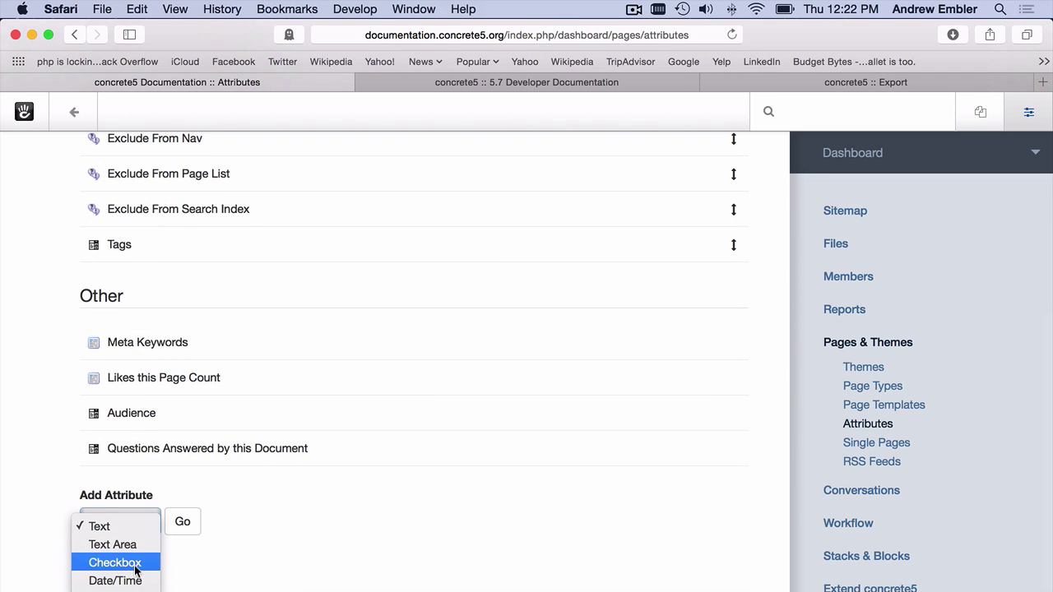
left_click(190, 532)
left_click(183, 524)
left_click(190, 317)
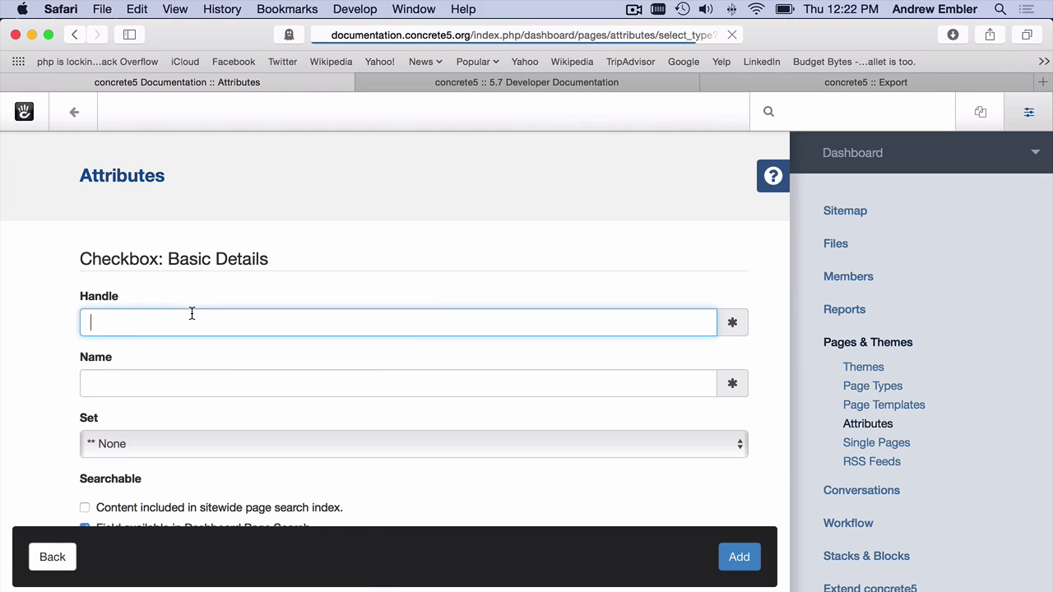
Add the checkbox attribute with handle replace_link_with_first_in_nav and name "Replace Link with First In Nav".
type("replace_link_with")
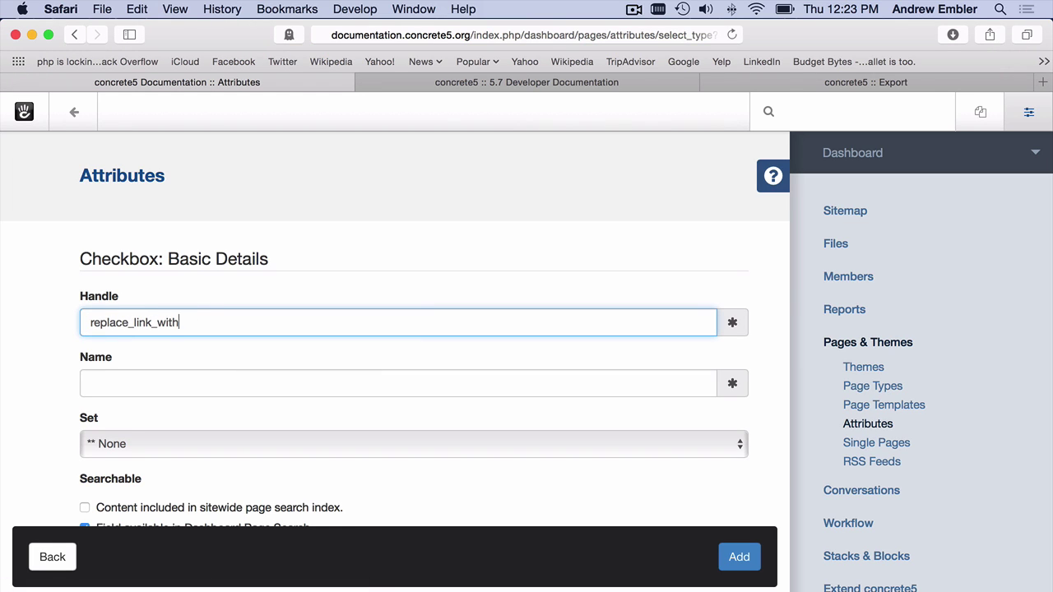
type("_first_in_nav")
key("Tab")
type("Repl")
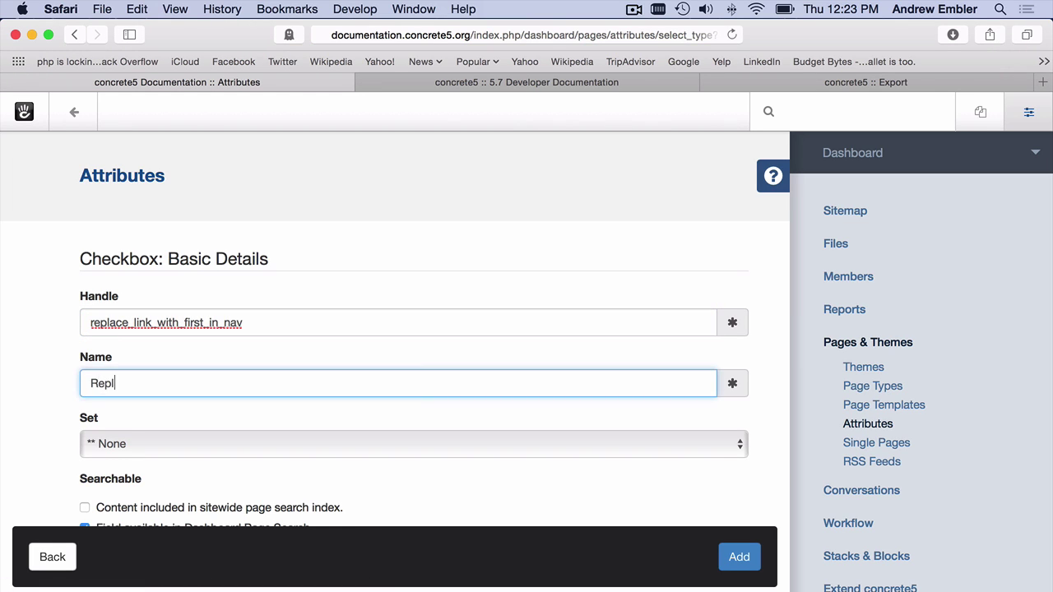
type("ace Link with First In Nav")
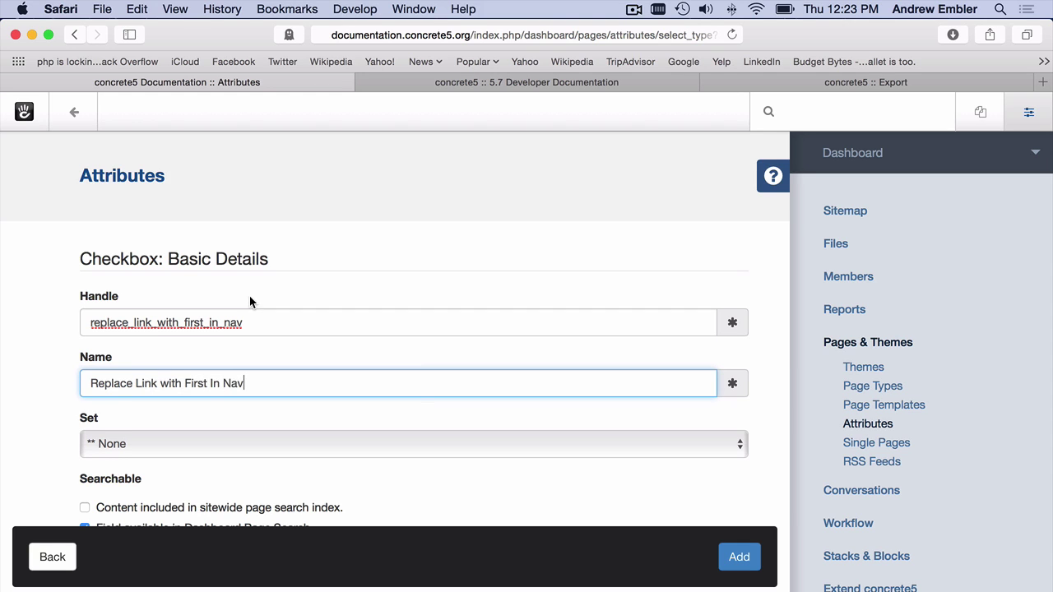
scroll(250, 301, "down", 4)
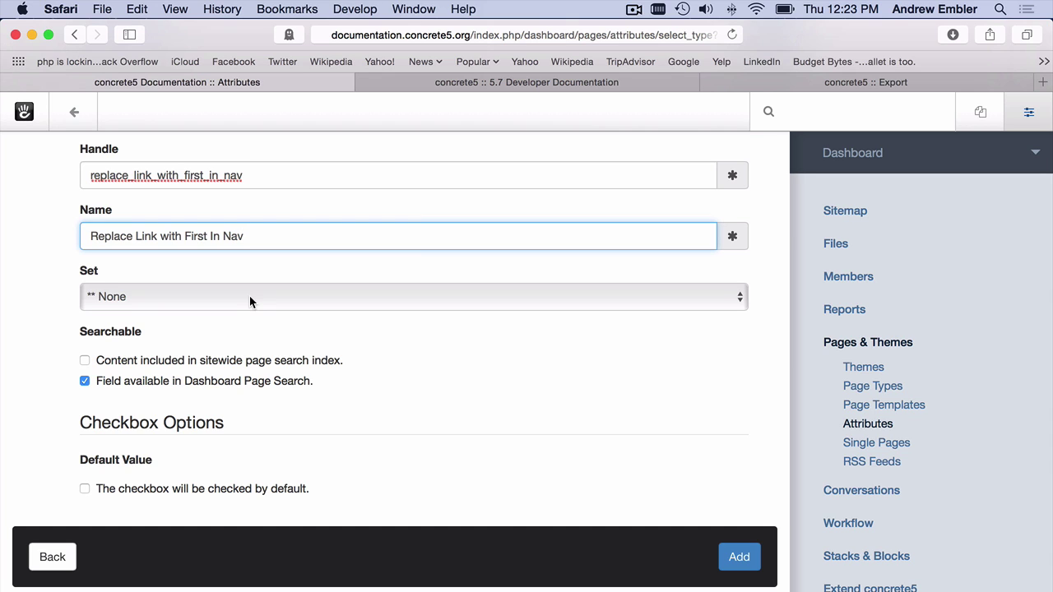
scroll(296, 367, "down", 1)
left_click(736, 557)
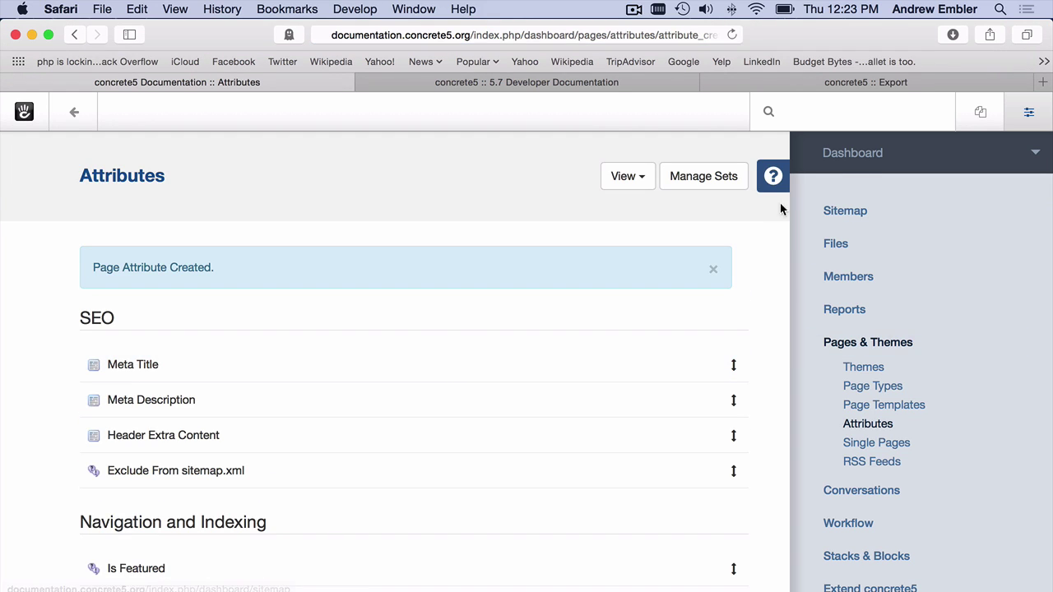
Return to the Migration Tool's imported content and reopen the Developer Documentation batch.
scroll(867, 342, "down", 3)
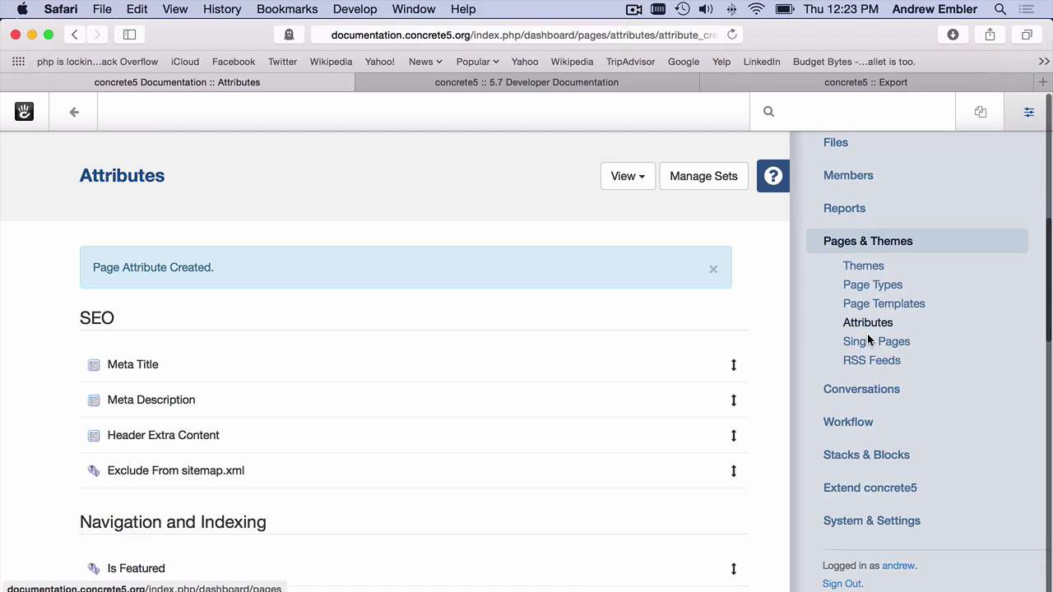
left_click(864, 527)
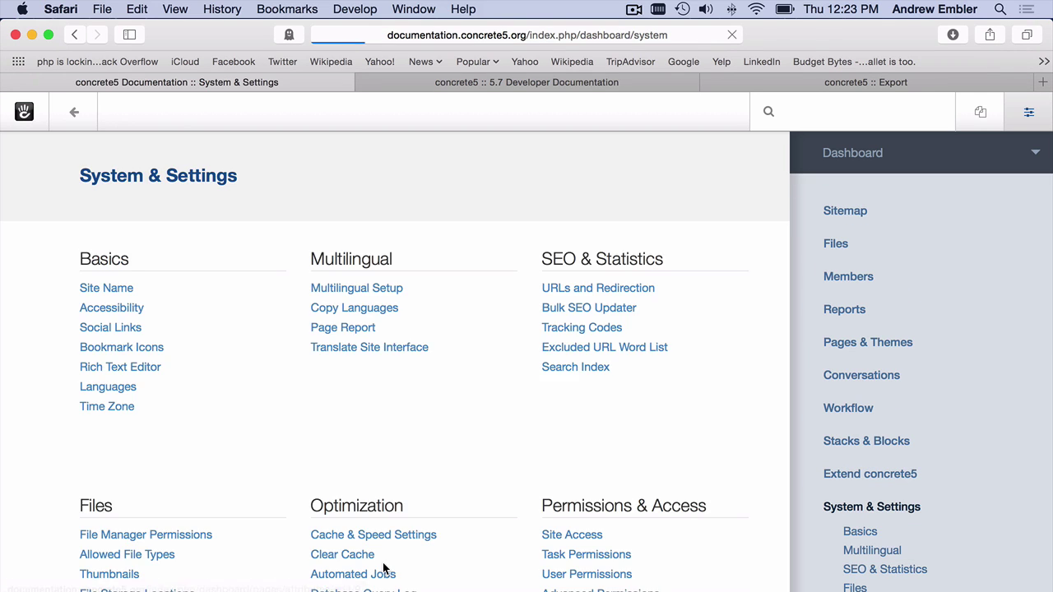
scroll(383, 567, "down", 8)
scroll(157, 484, "down", 4)
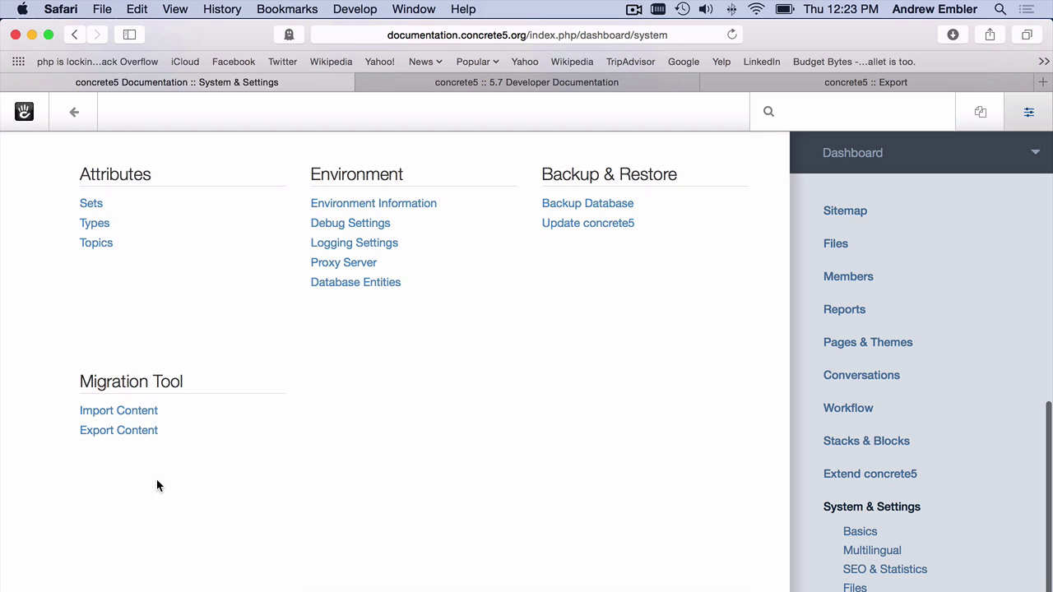
left_click(136, 410)
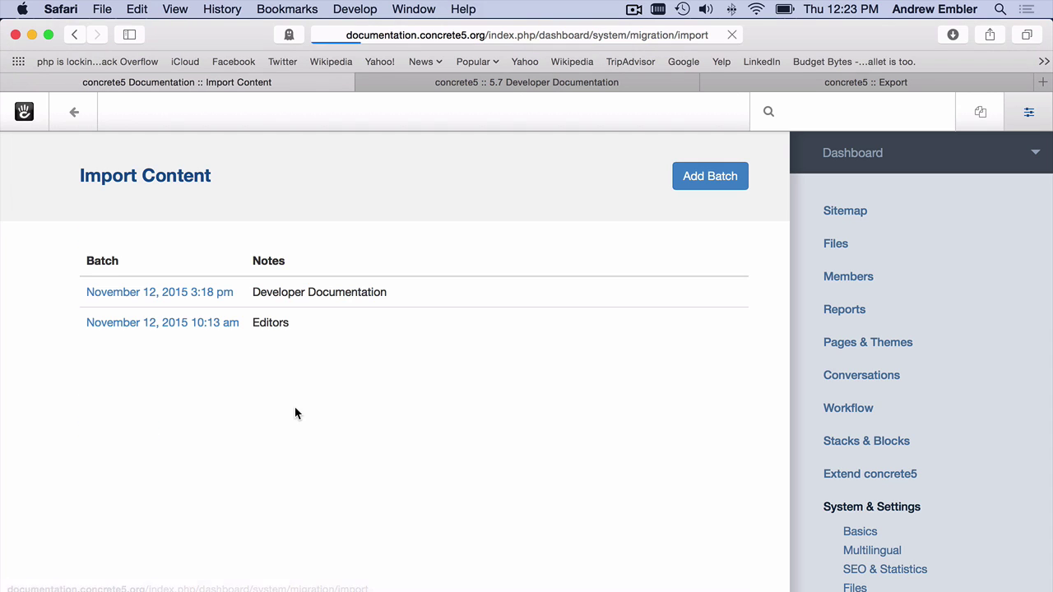
left_click(215, 292)
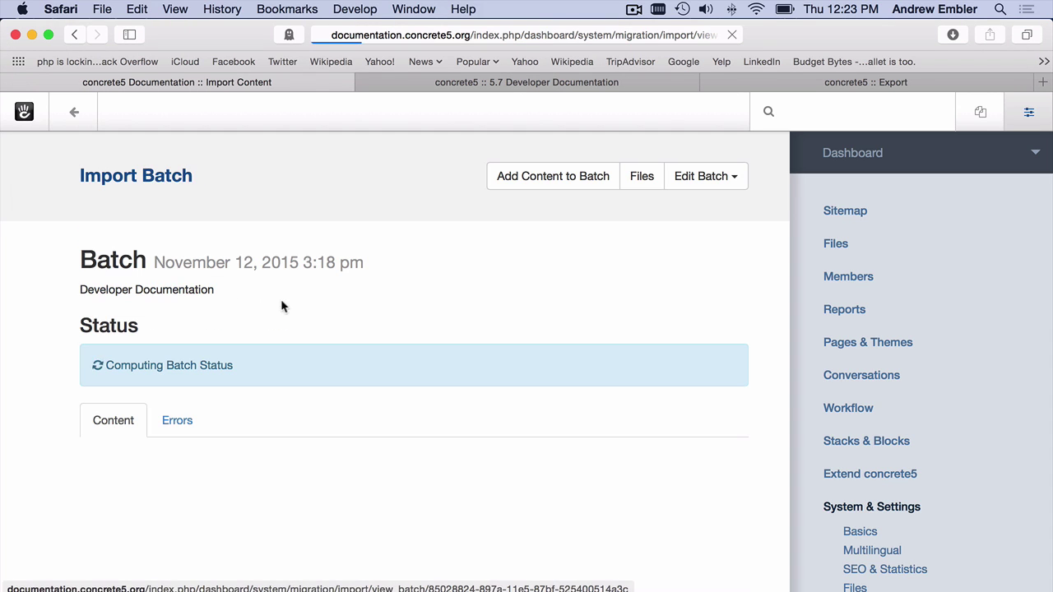
Map the batch attribute replace_link_with_first_in_nav to the installed attribute Replace Link with First In Nav and save the mapping.
left_click(722, 184)
left_click(717, 247)
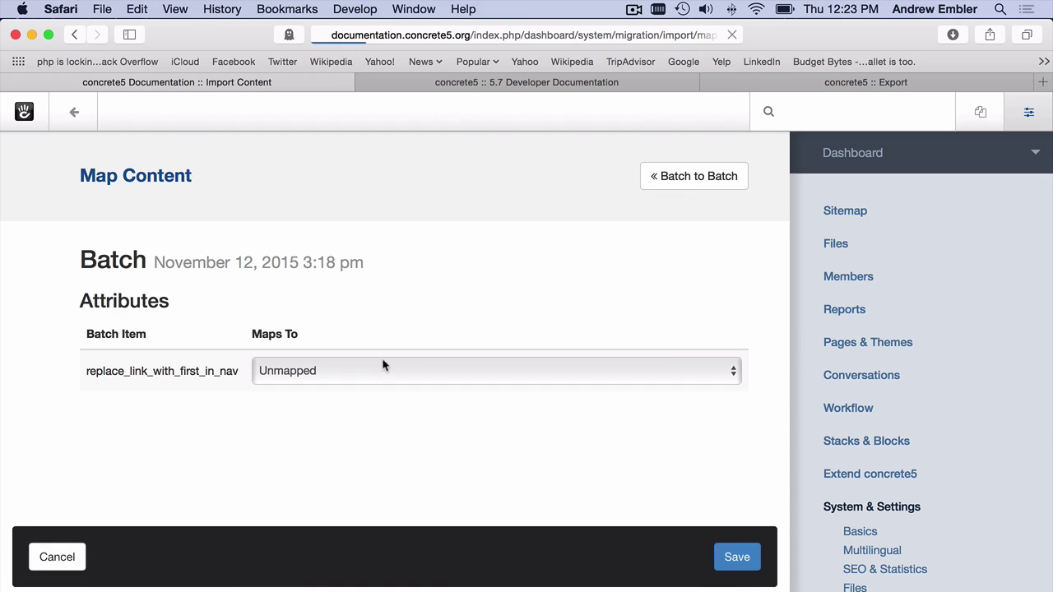
left_click(367, 370)
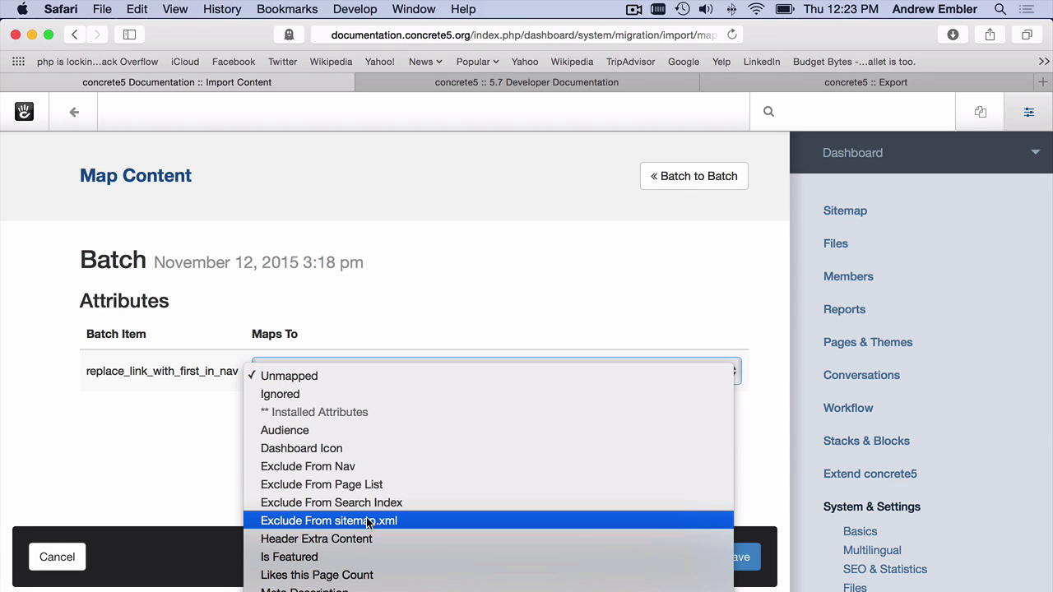
scroll(366, 518, "down", 2)
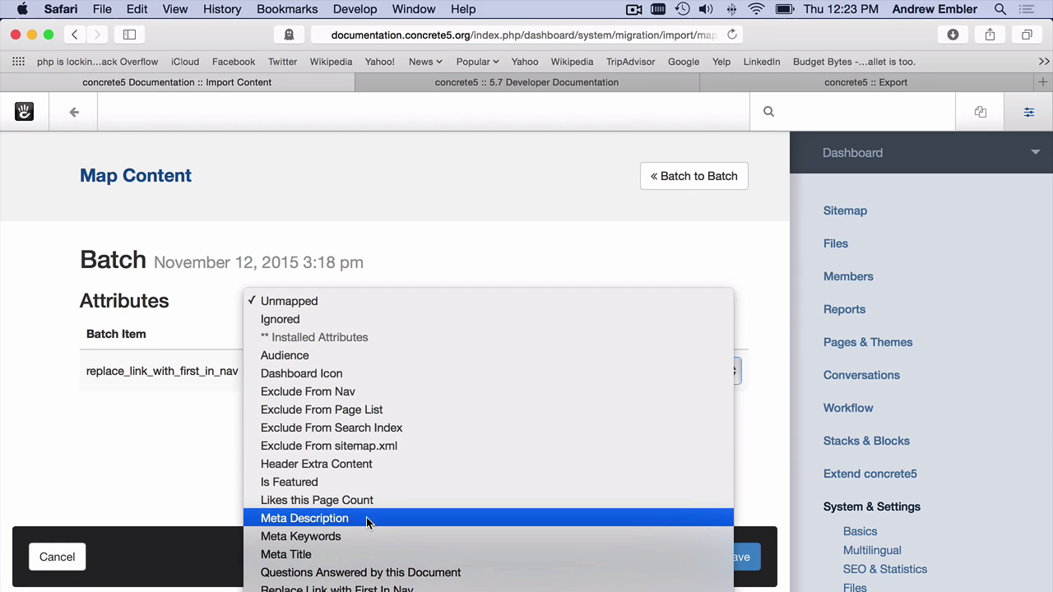
left_click(369, 589)
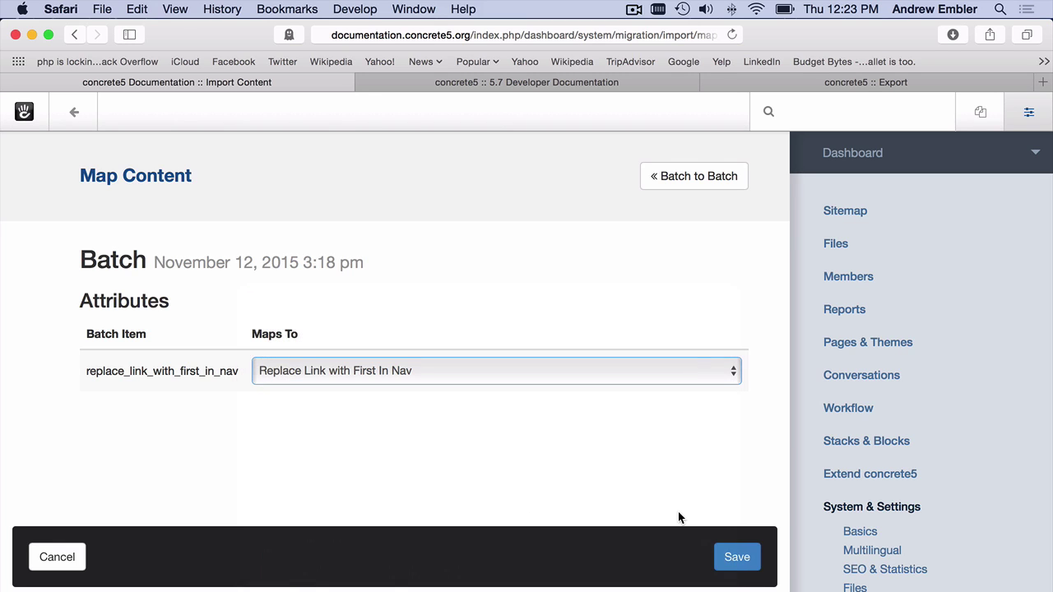
left_click(735, 557)
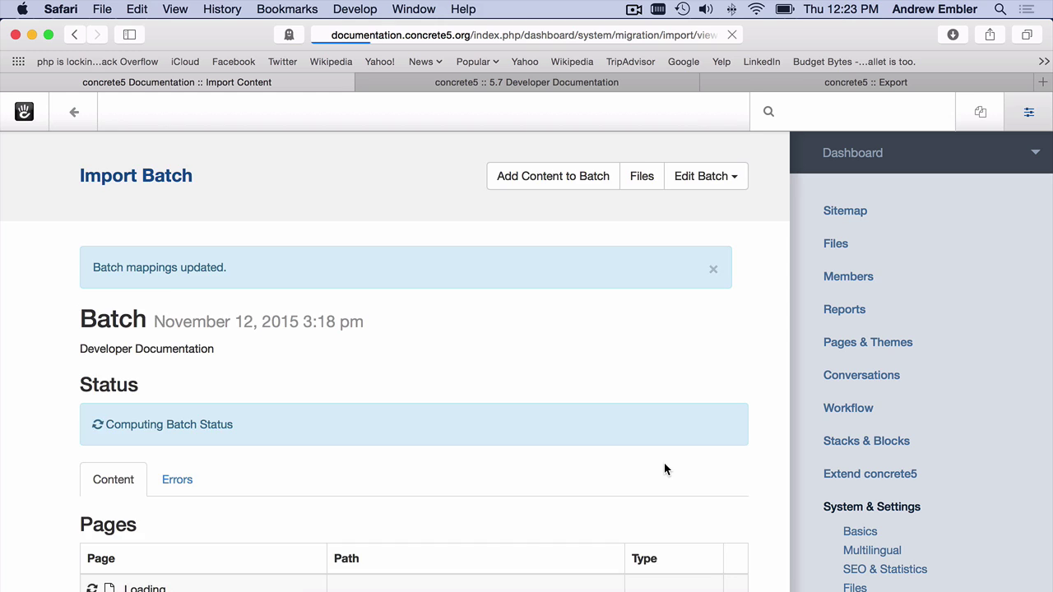
Set the batch's block types tony_next_previous and core_scrapbook_display to Ignored and save the block type mapping.
left_click(714, 181)
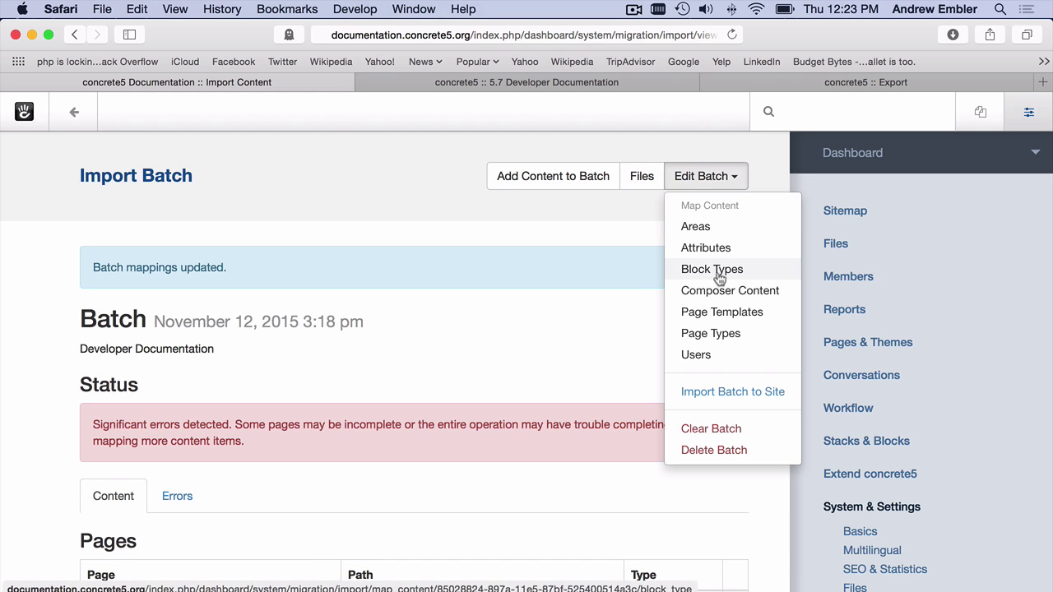
left_click(667, 269)
scroll(430, 360, "down", 3)
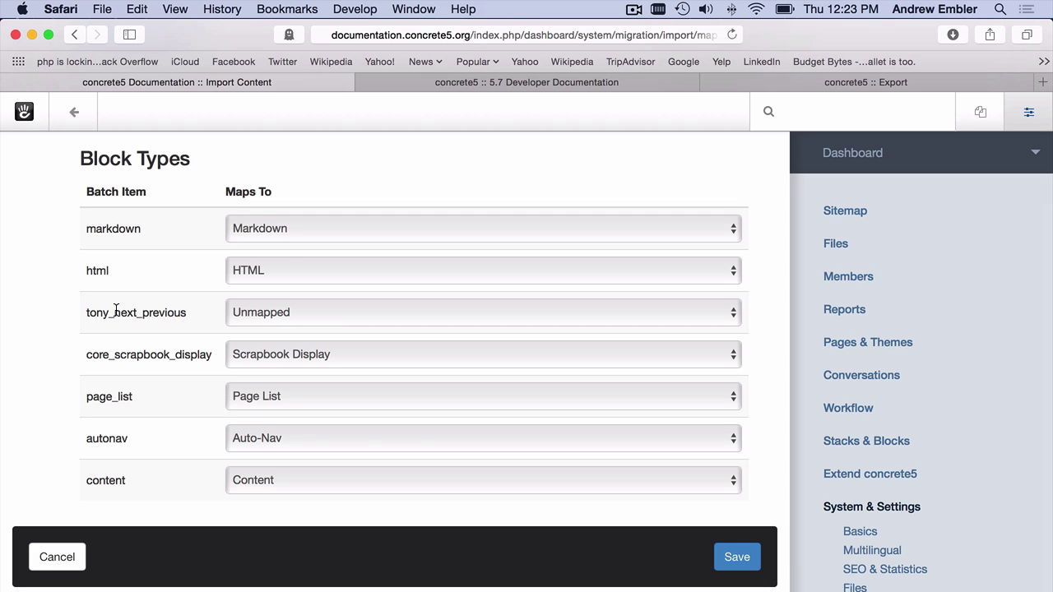
left_click(279, 312)
key("Escape")
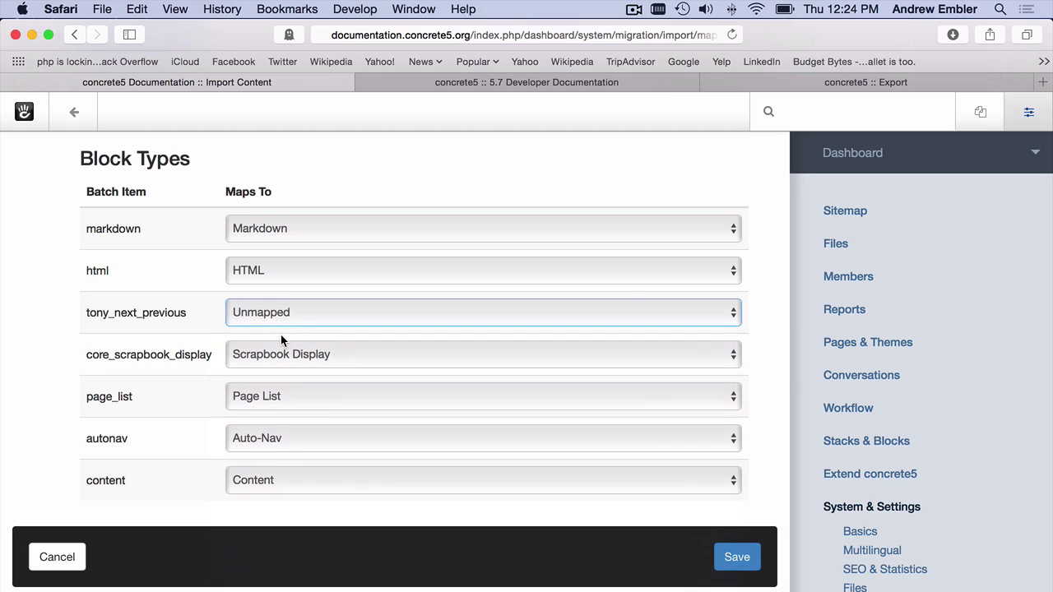
left_click(305, 353)
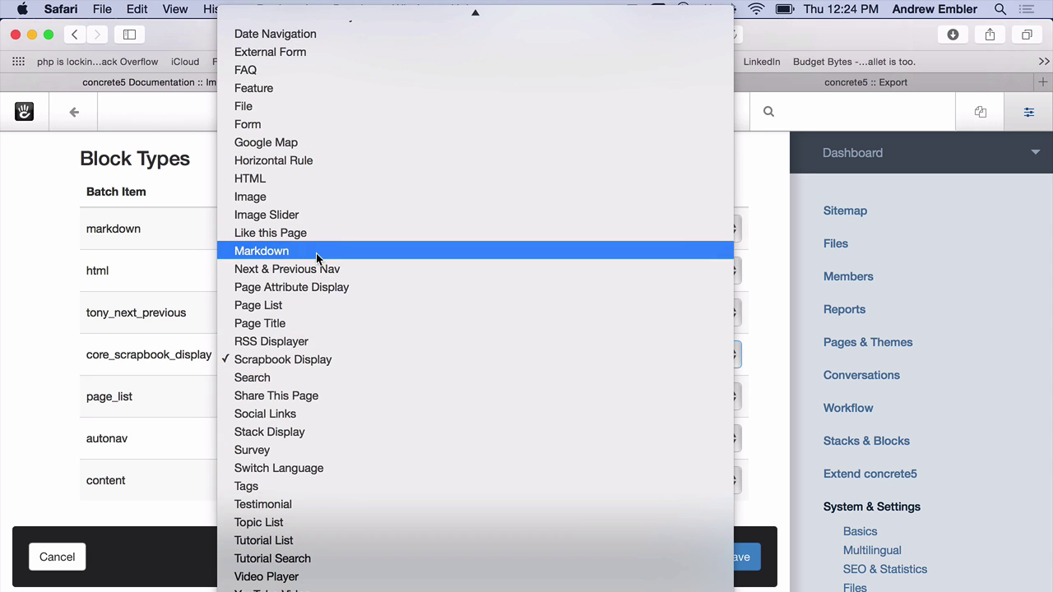
scroll(316, 253, "up", 5)
left_click(331, 35)
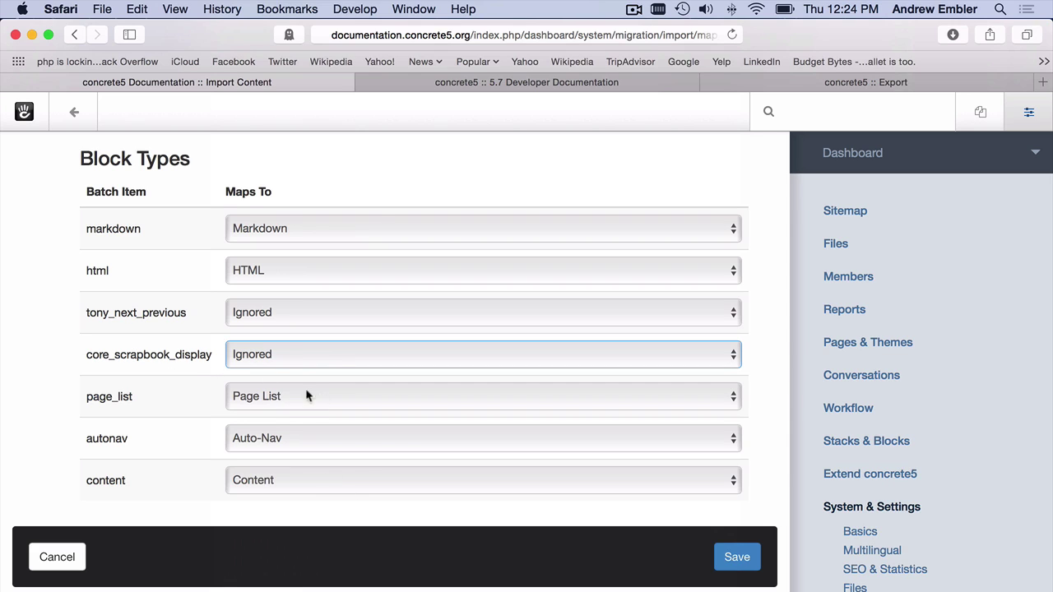
left_click(737, 555)
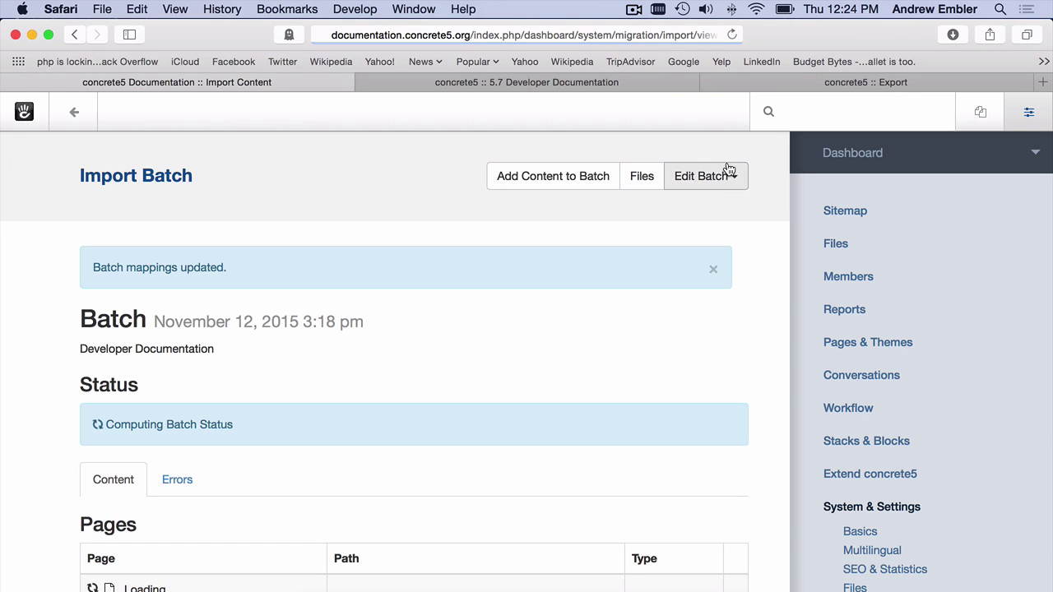
Map the batch's page type left_sidebar to Developer Document and detail to Section, and save the mapping.
left_click(731, 176)
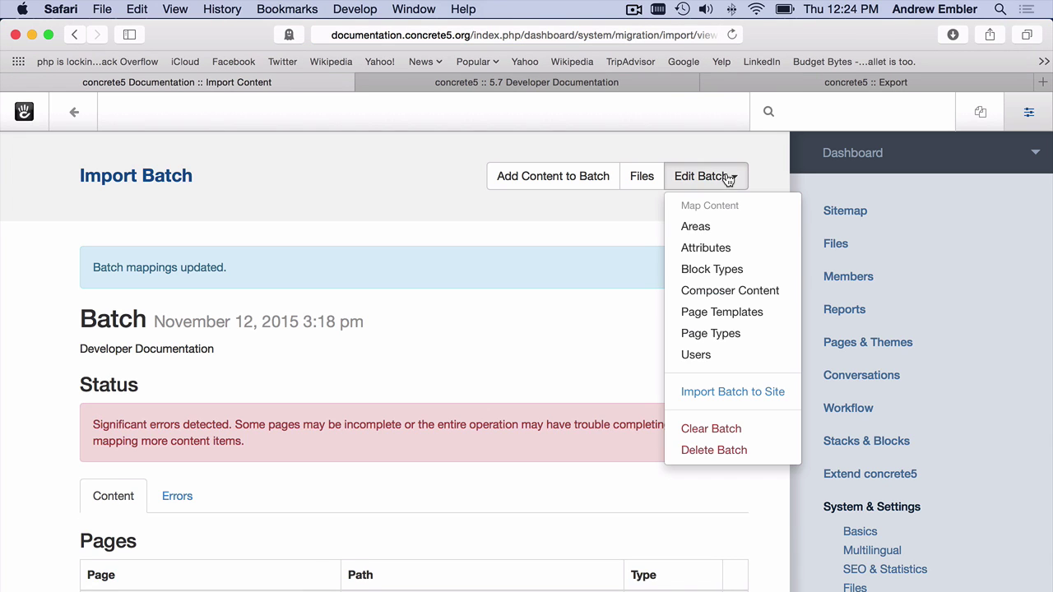
left_click(726, 337)
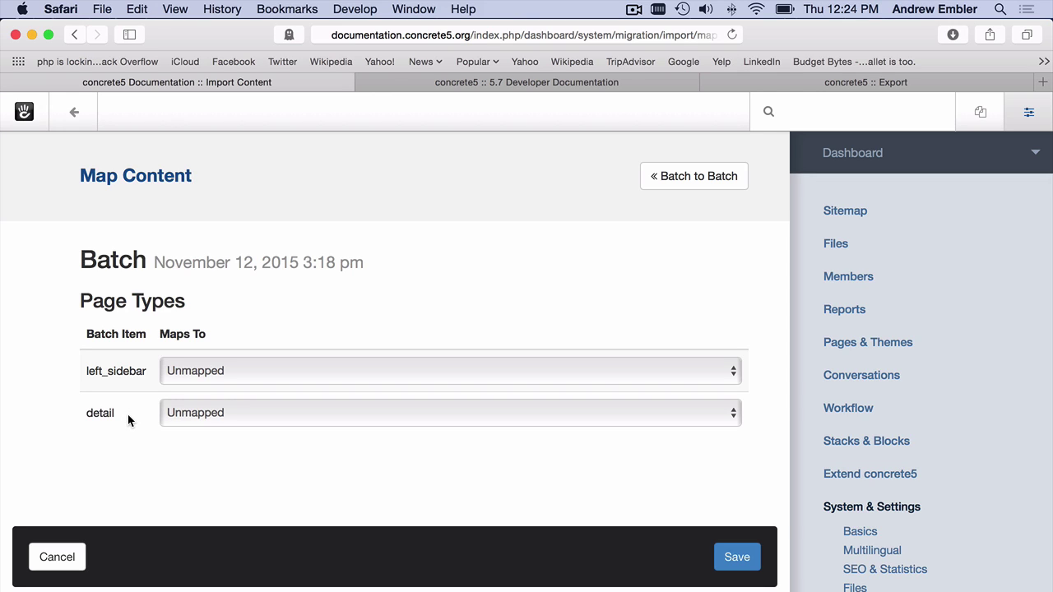
left_click(226, 367)
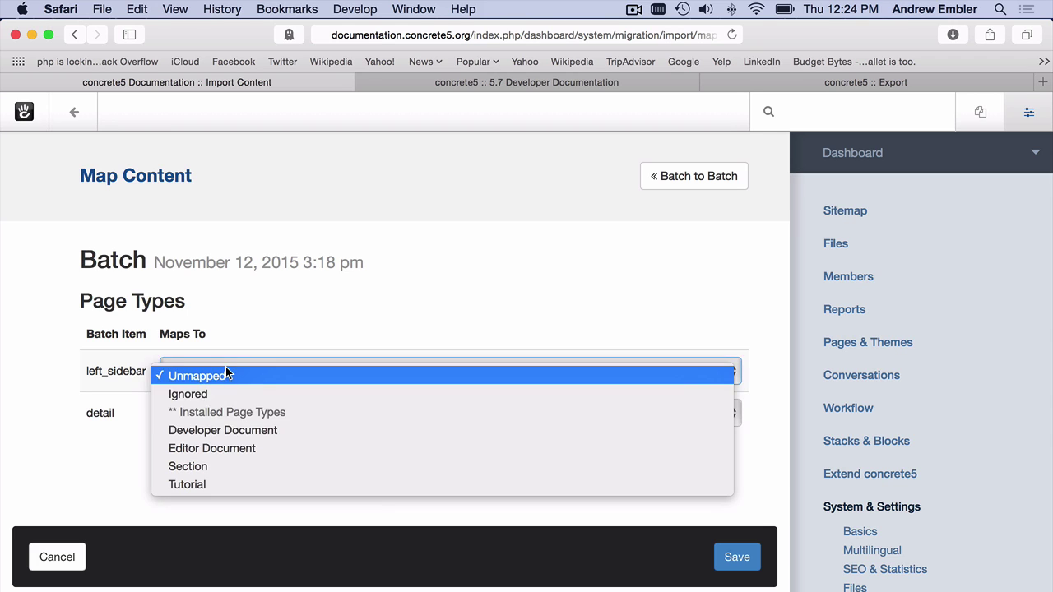
left_click(219, 430)
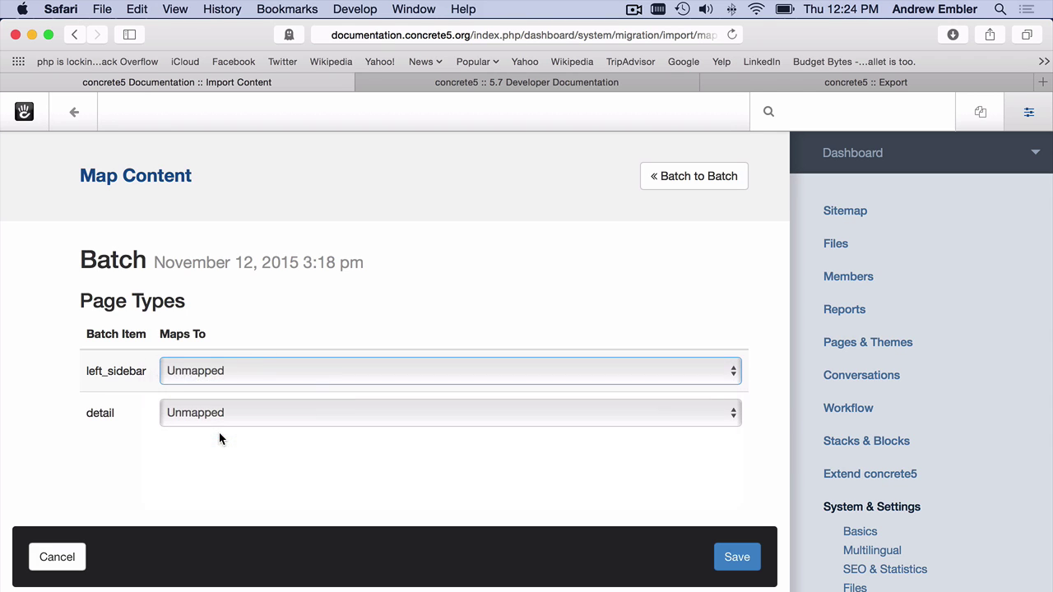
left_click(207, 413)
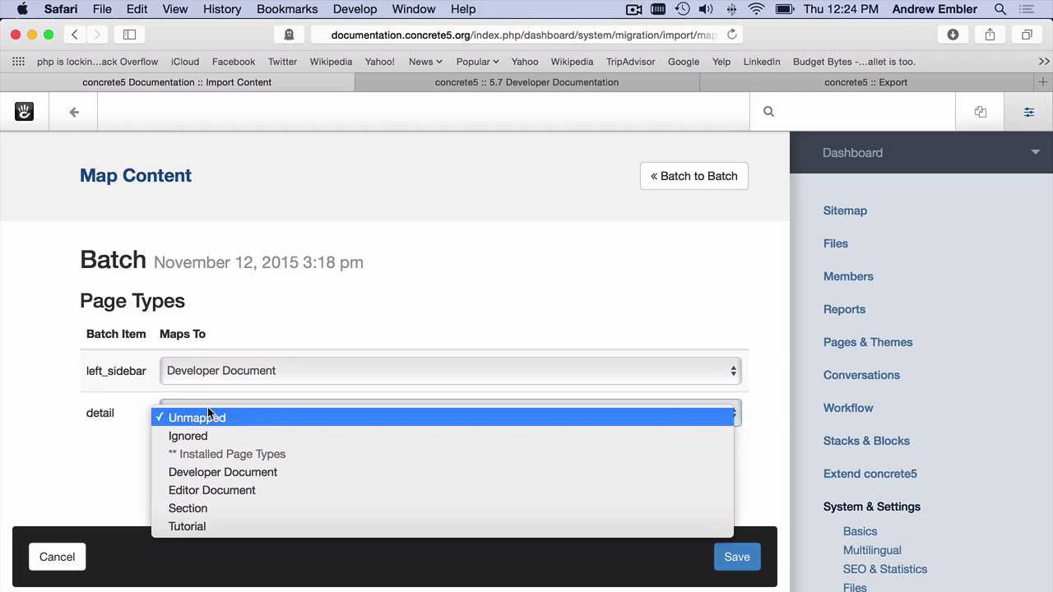
left_click(201, 509)
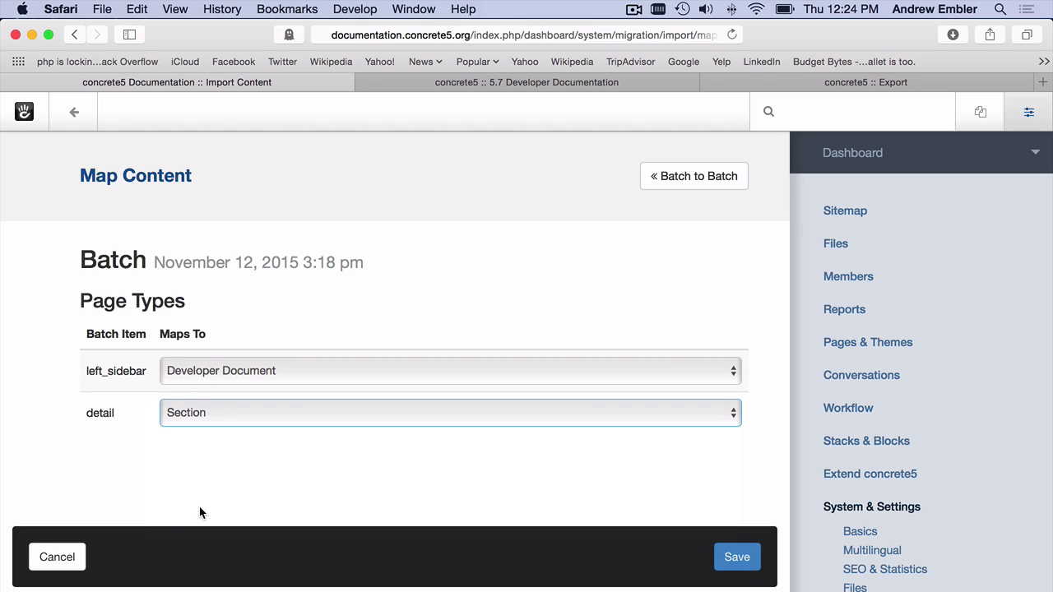
left_click(740, 558)
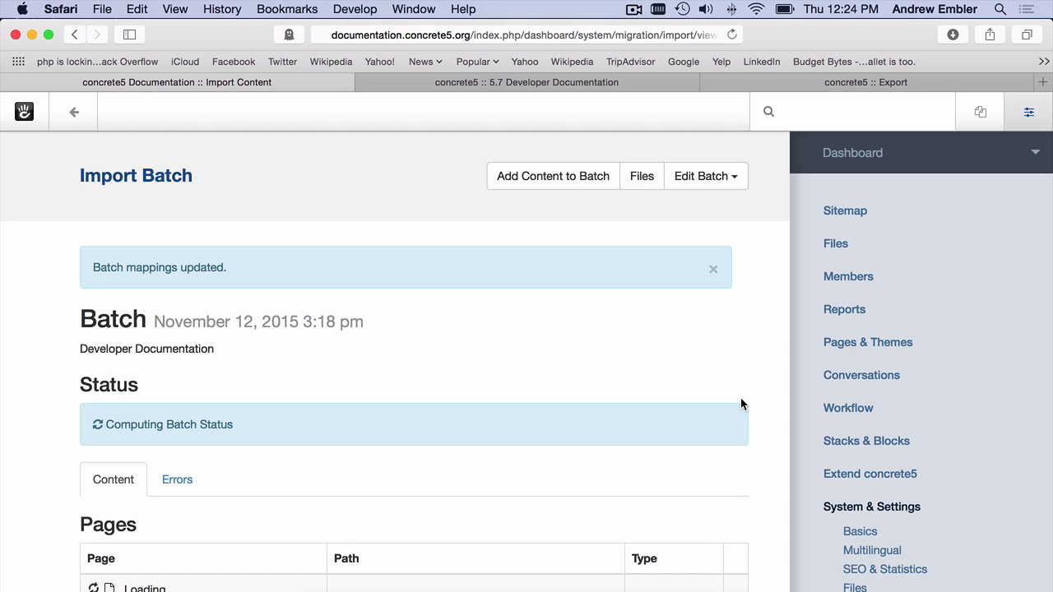
Map the batch's composer content, setting the Editor Document Body to content and the Developer Document Content to markdown, and save.
left_click(734, 179)
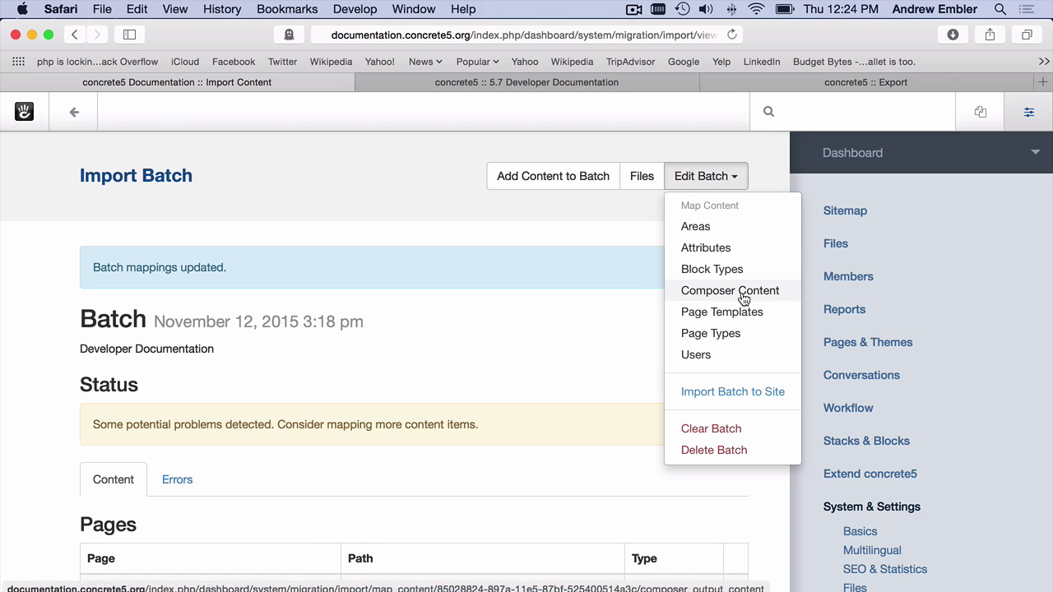
left_click(743, 295)
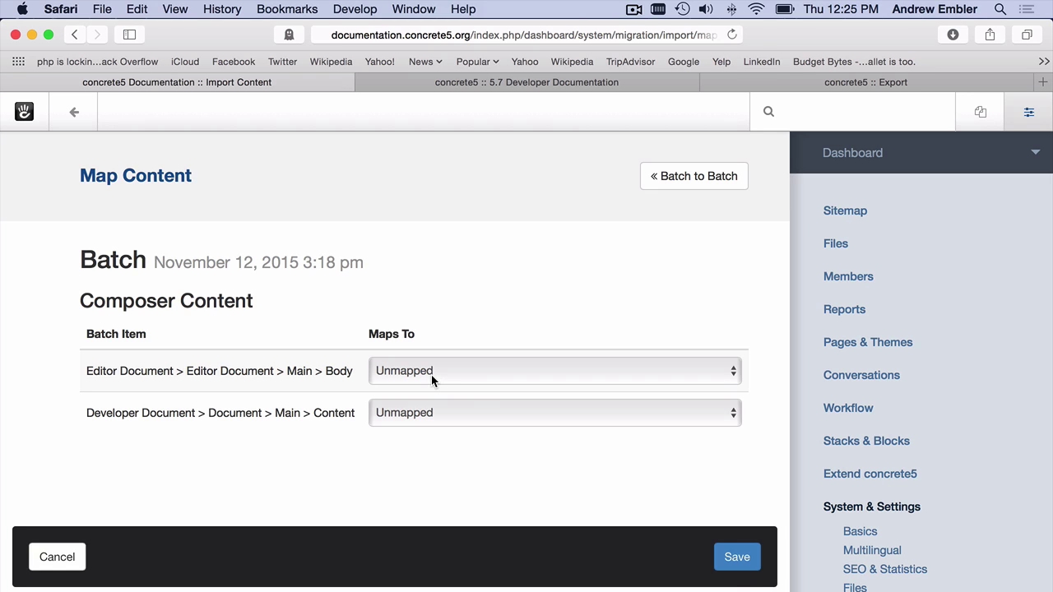
left_click(431, 374)
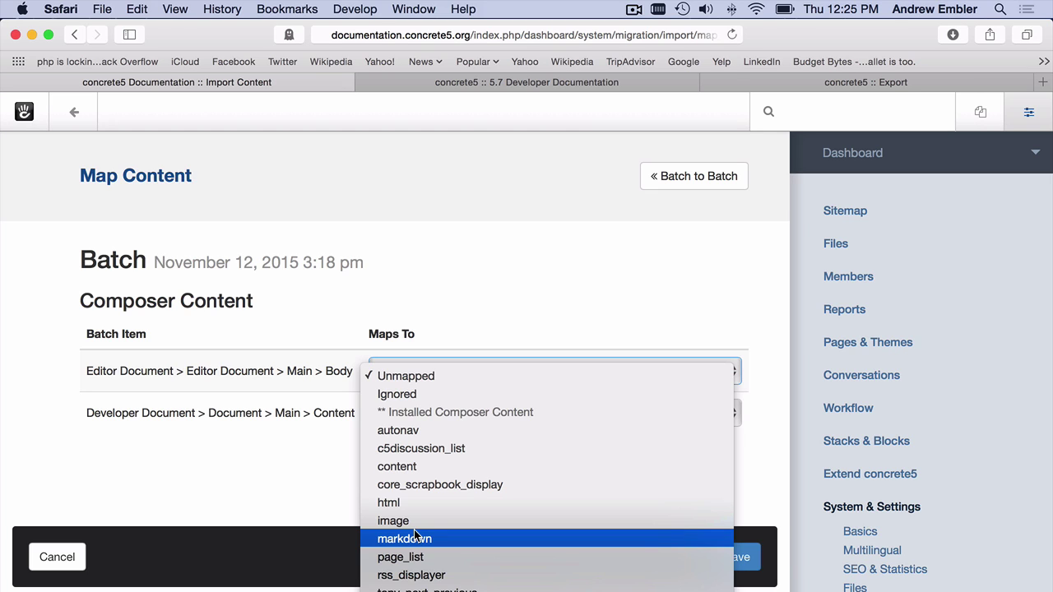
left_click(418, 465)
left_click(429, 419)
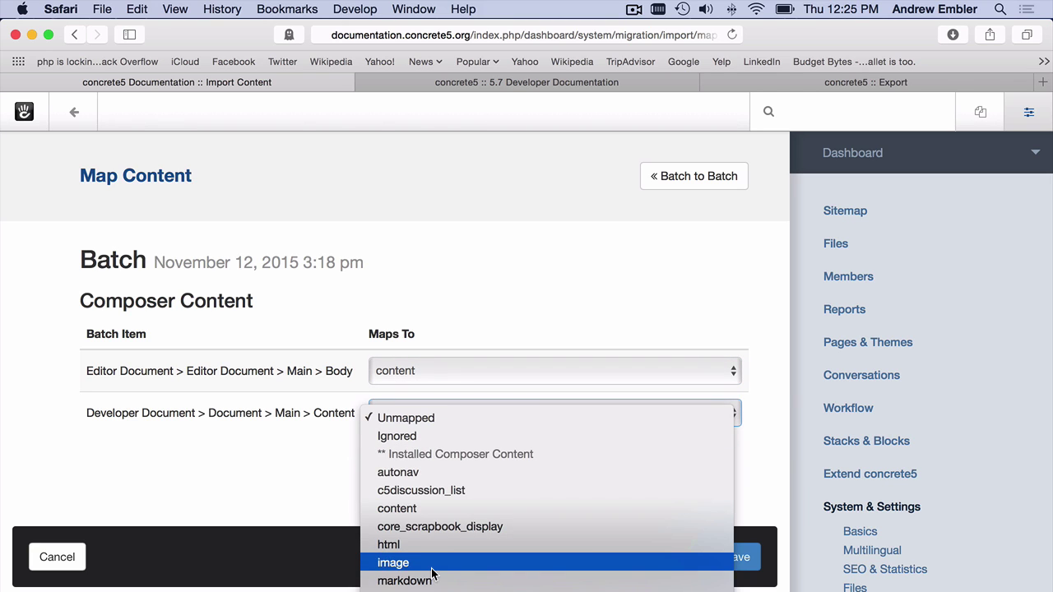
left_click(407, 580)
left_click(750, 561)
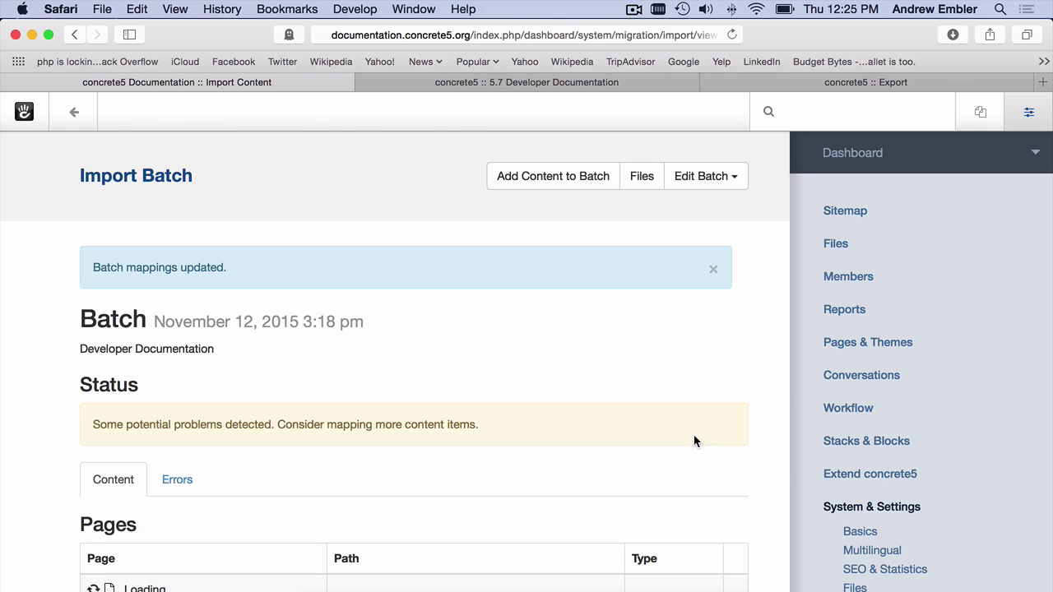
Review the batch's list of remaining errors for missing files and unresolved page references.
scroll(694, 434, "down", 3)
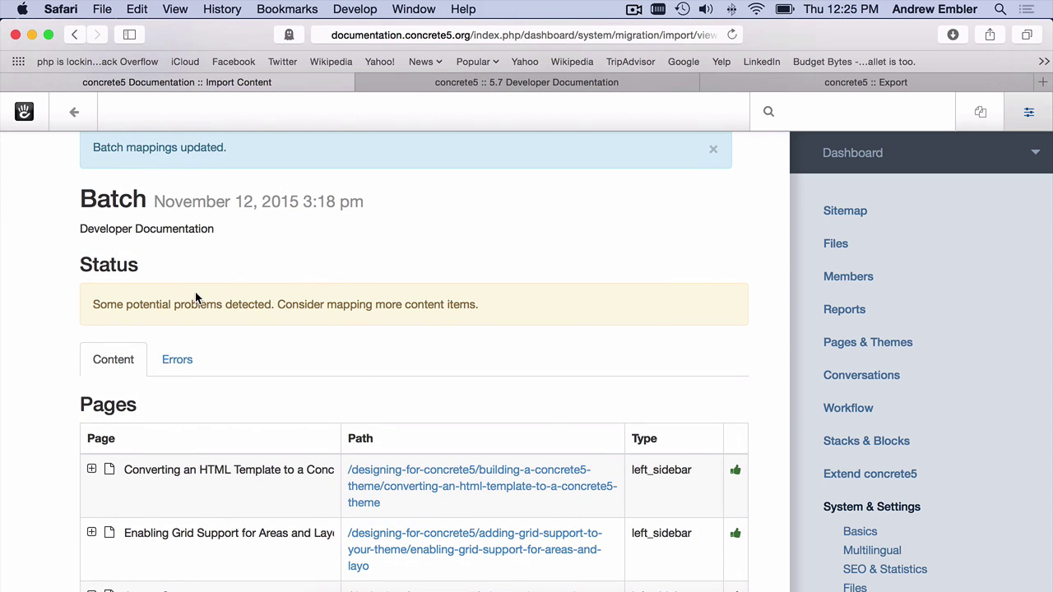
left_click(186, 361)
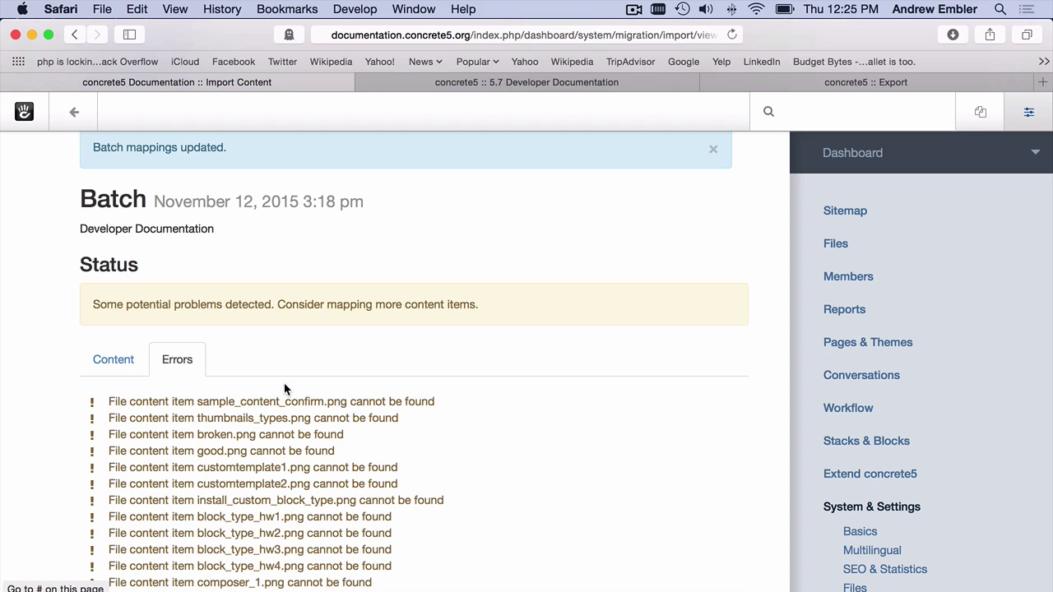
scroll(283, 385, "down", 6)
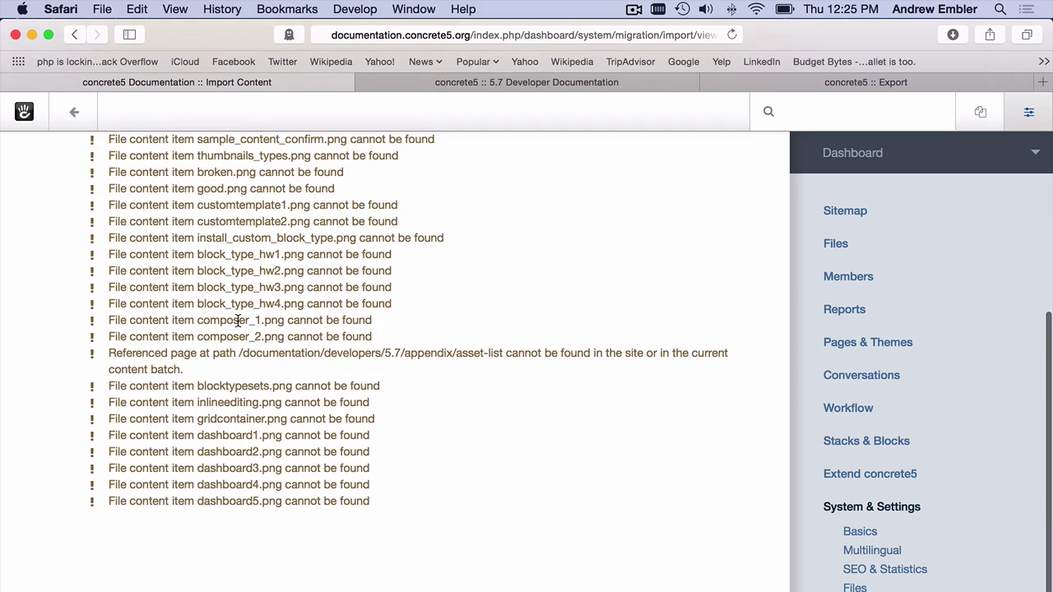
scroll(238, 321, "up", 3)
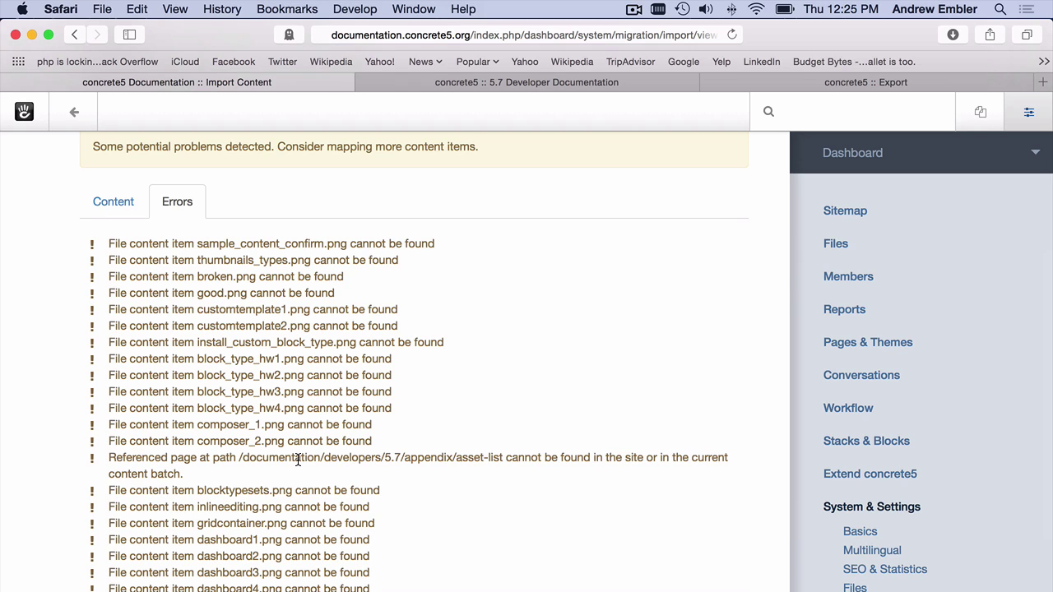
scroll(297, 461, "up", 2)
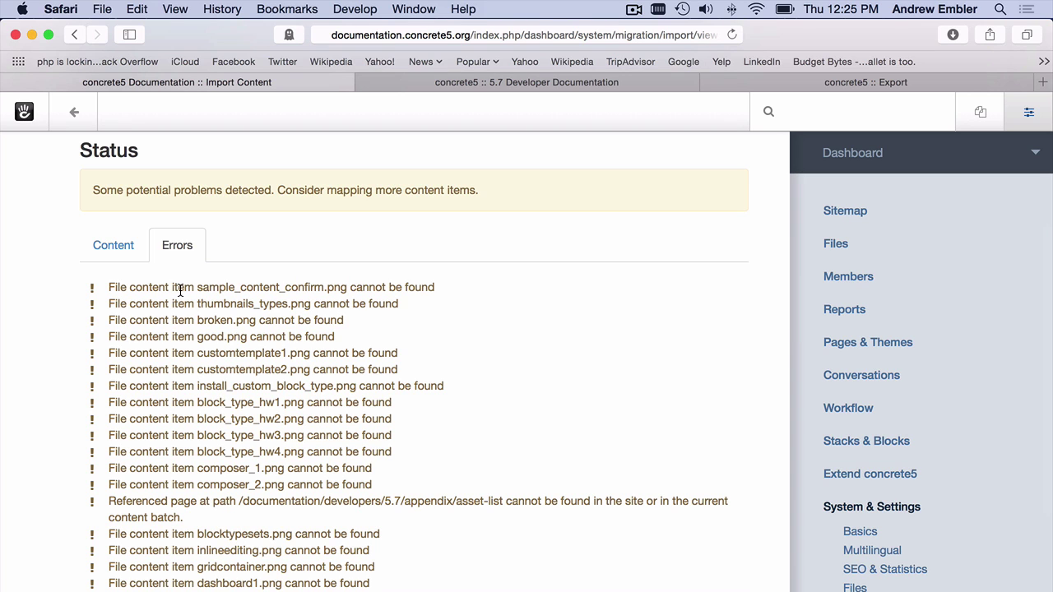
scroll(206, 301, "down", 4)
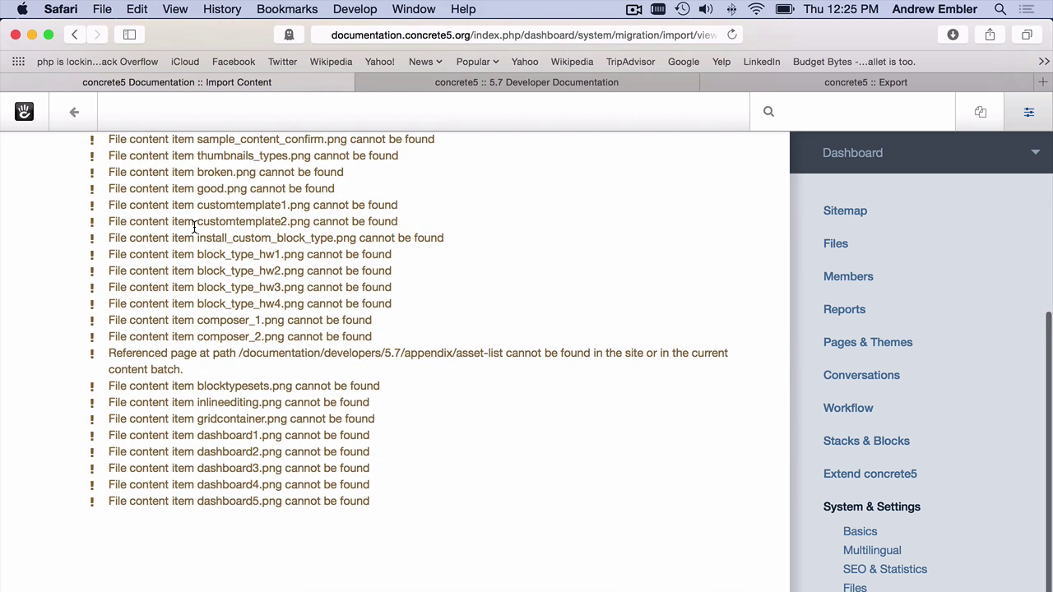
scroll(195, 227, "up", 2)
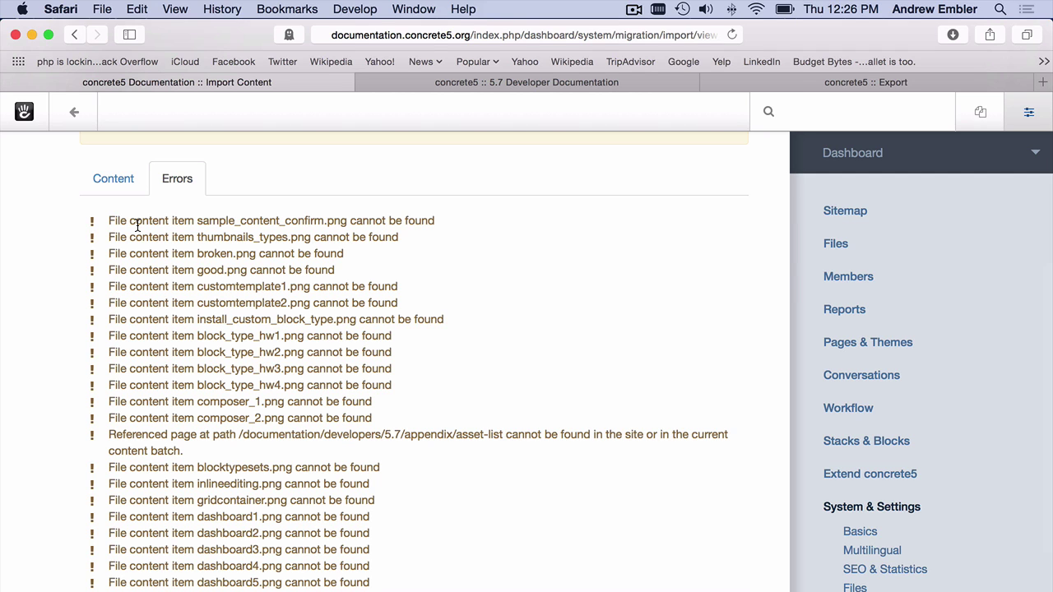
scroll(389, 302, "down", 2)
scroll(388, 301, "up", 10)
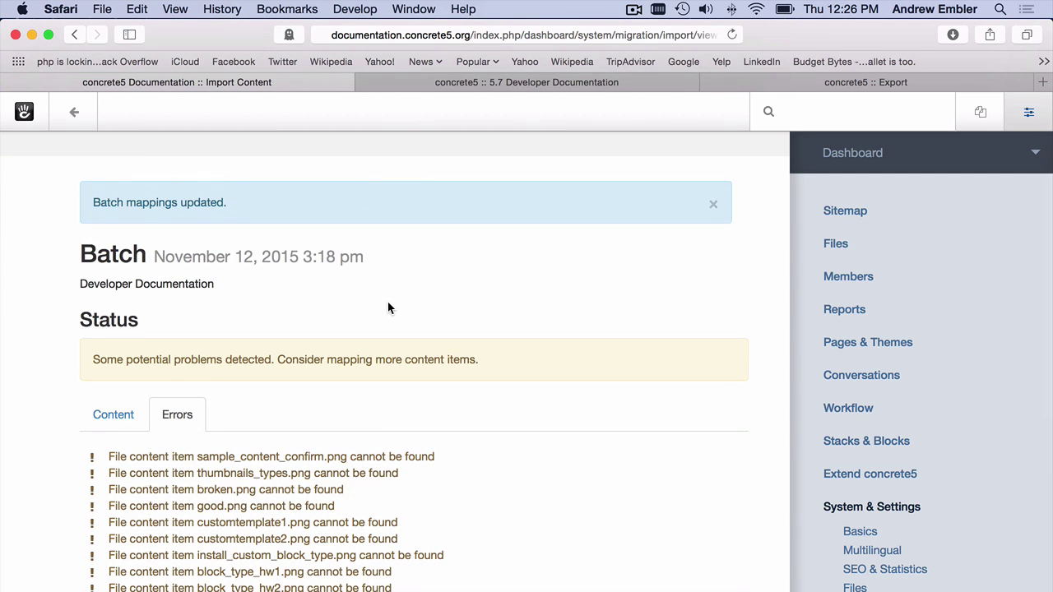
scroll(388, 301, "up", 2)
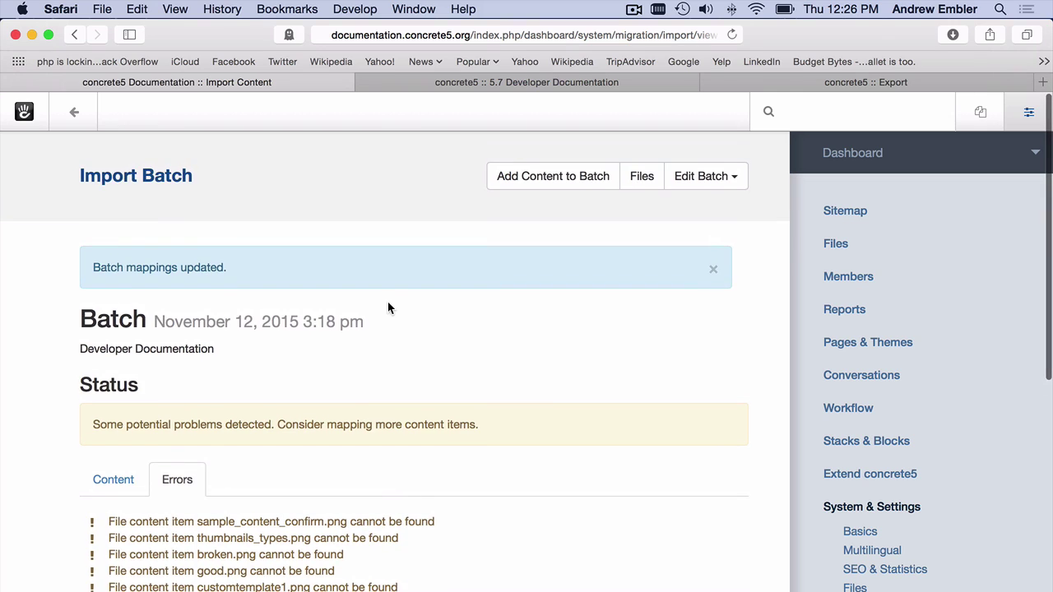
Upload all the PNG files from the Migration folder's developers-guide-files subfolder to the batch's files.
left_click(634, 181)
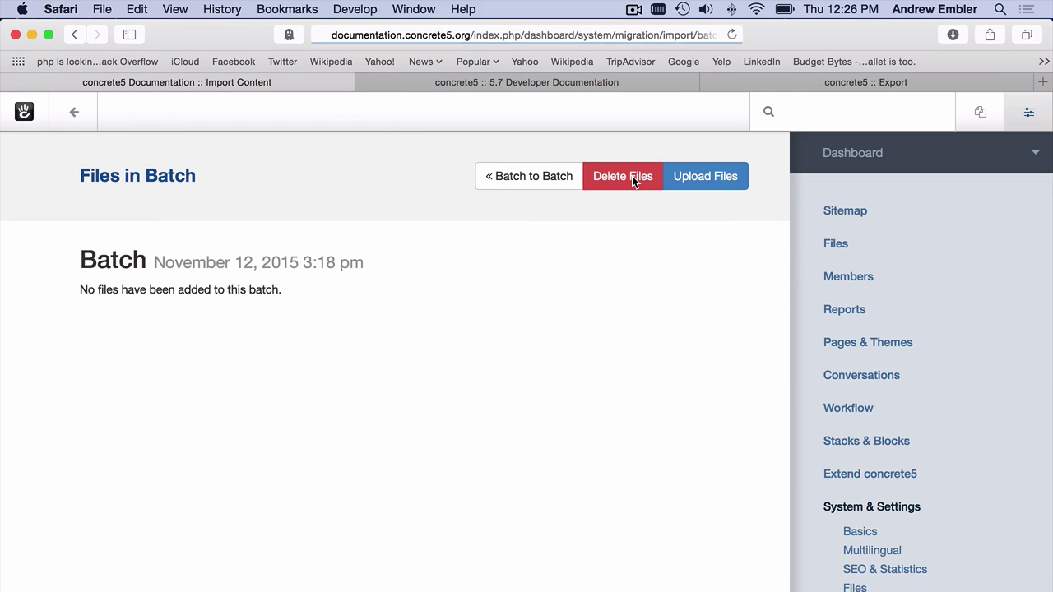
left_click(702, 180)
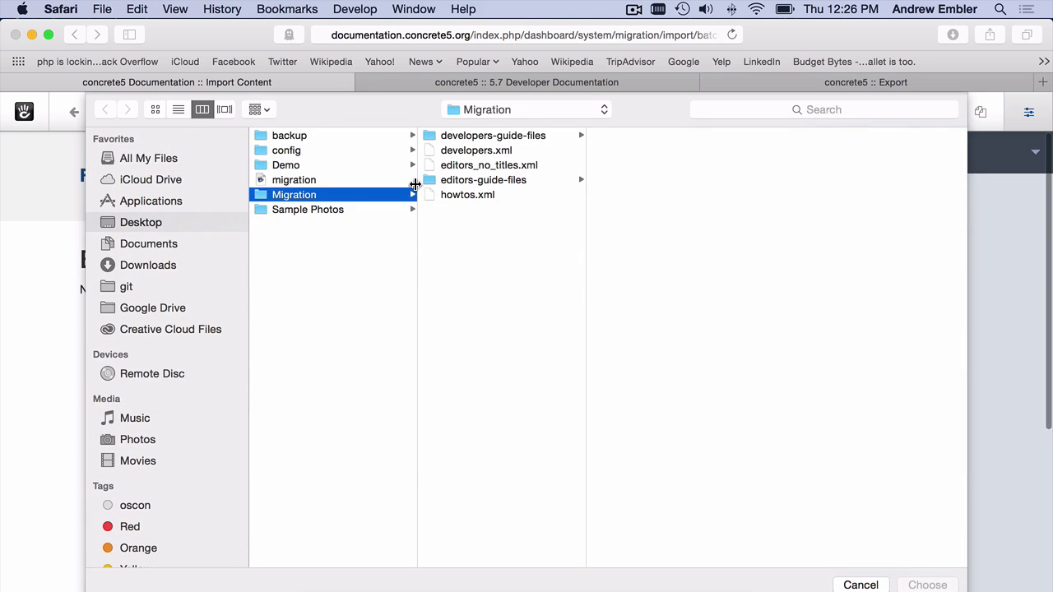
left_click(493, 136)
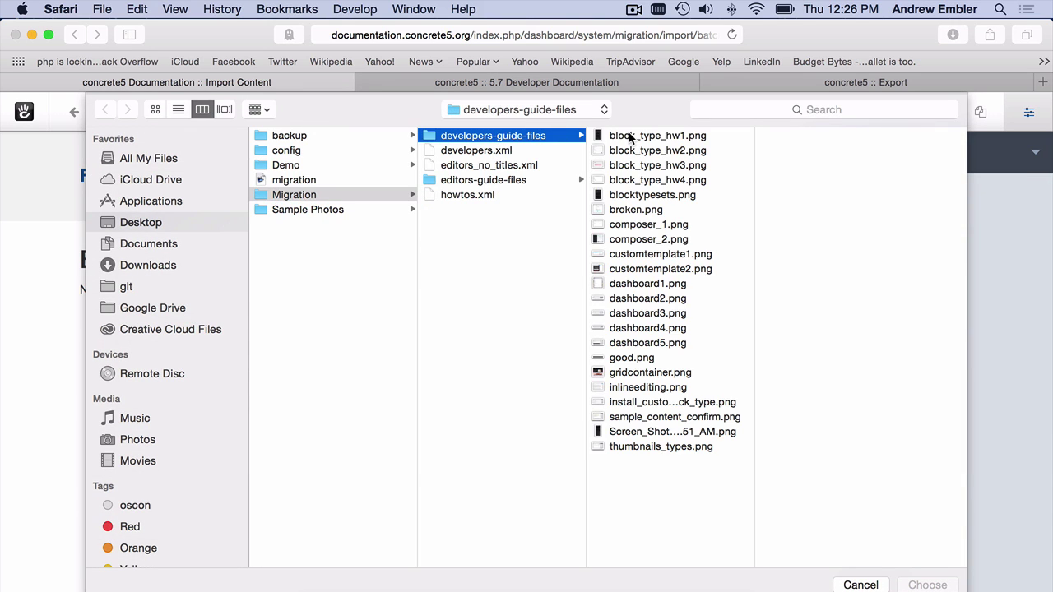
left_click(656, 136)
left_click(648, 447, "shift")
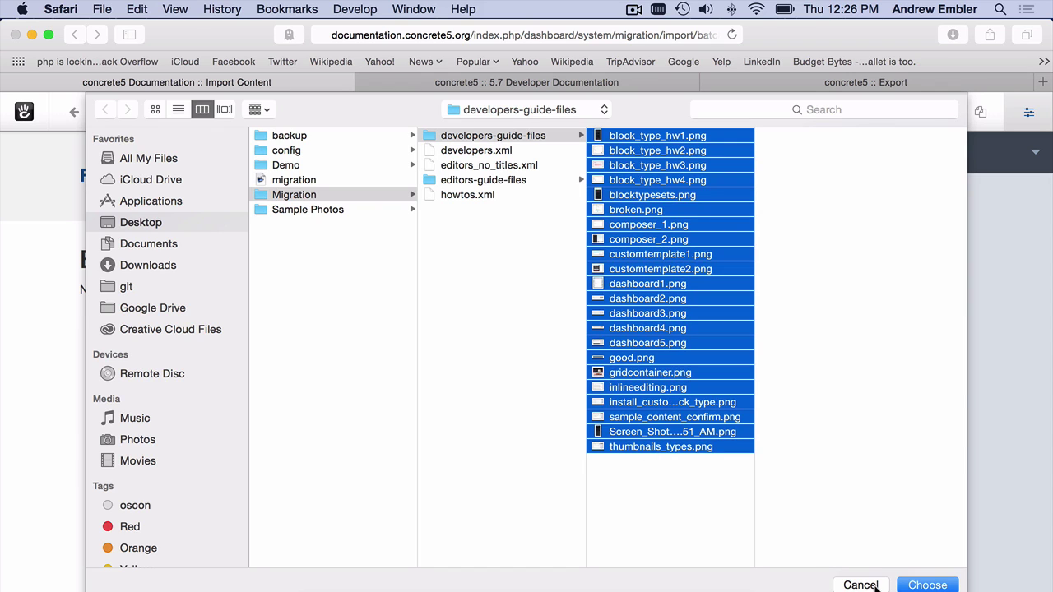
left_click(924, 585)
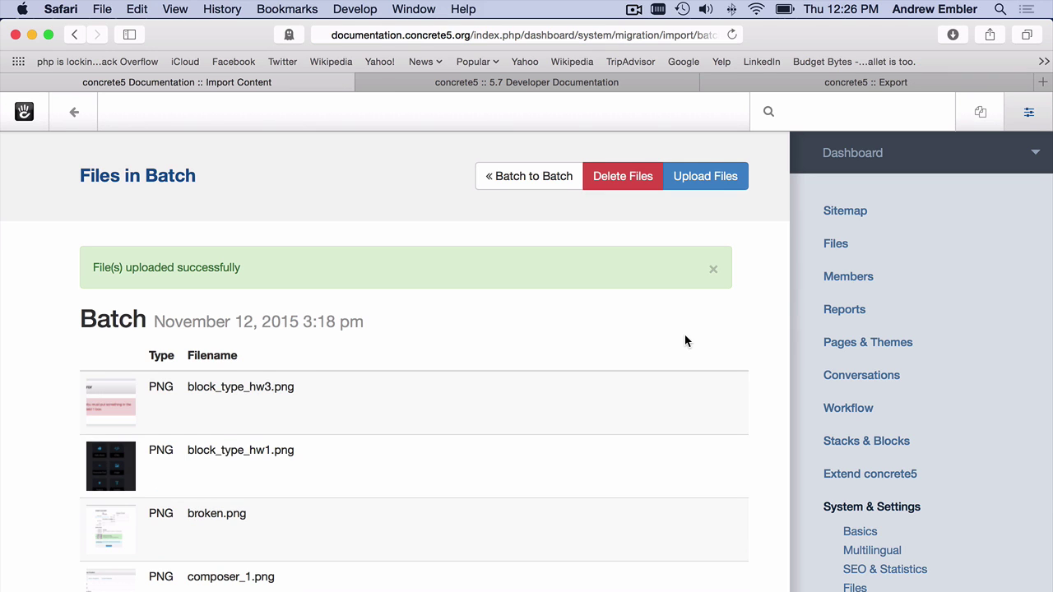
Check the batch's uploaded file list, and return to the batch to review its remaining errors and page content.
scroll(684, 341, "down", 3)
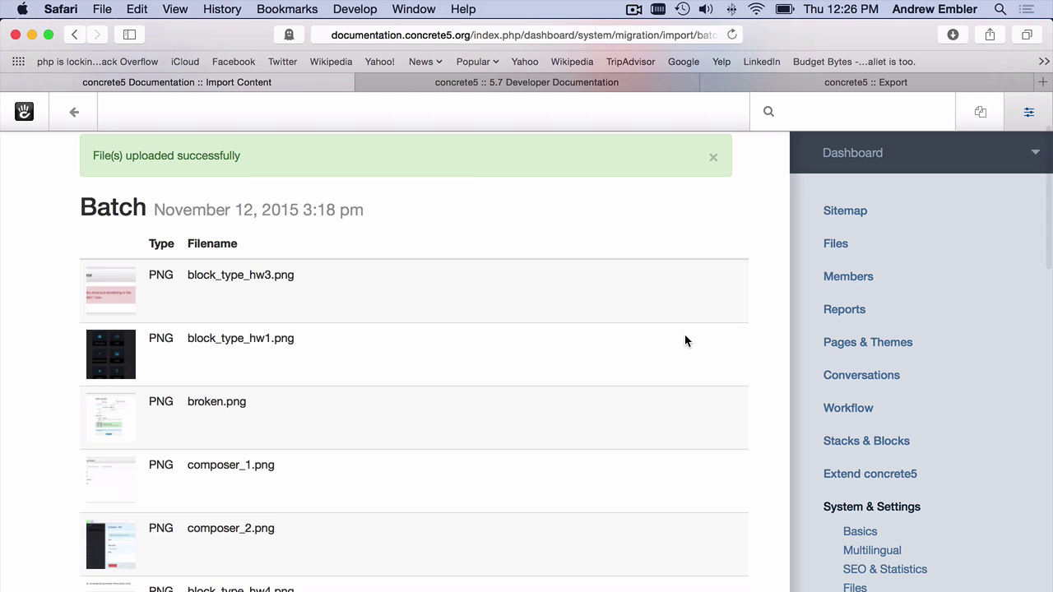
scroll(685, 341, "down", 5)
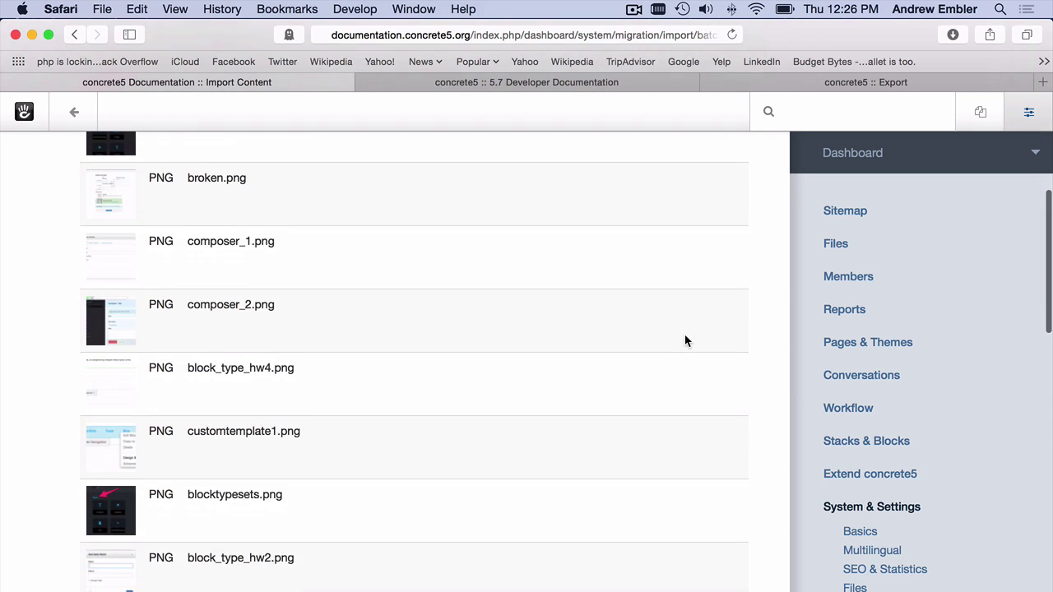
scroll(684, 340, "up", 4)
scroll(685, 341, "up", 3)
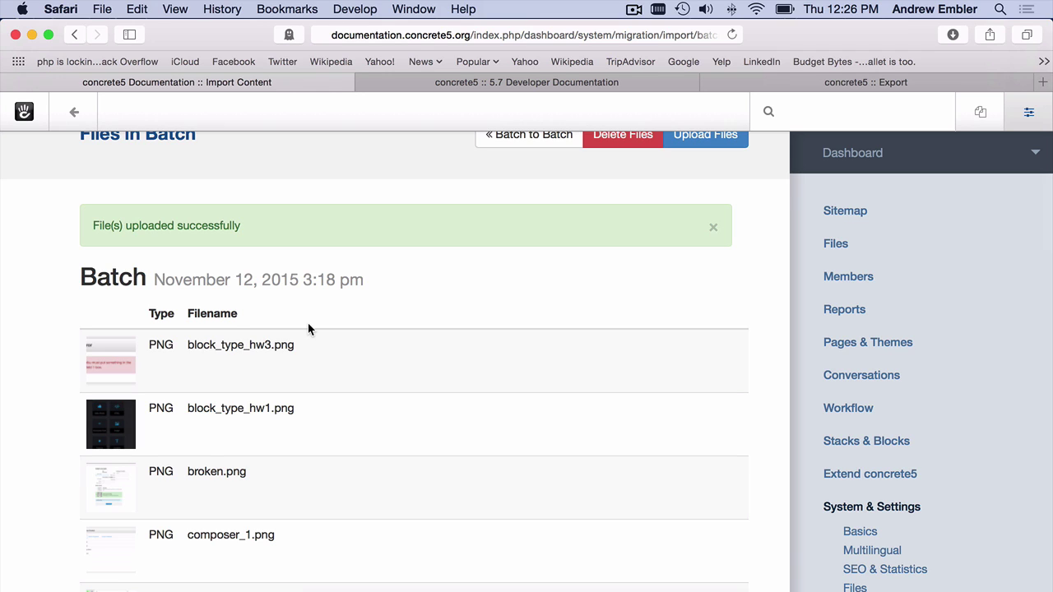
scroll(555, 347, "up", 1)
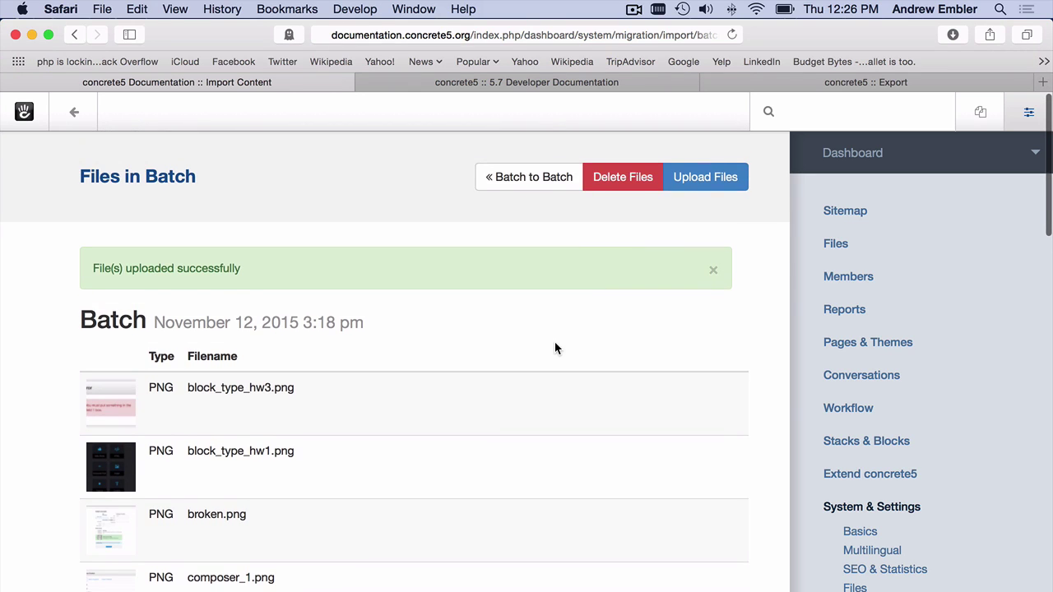
left_click(537, 176)
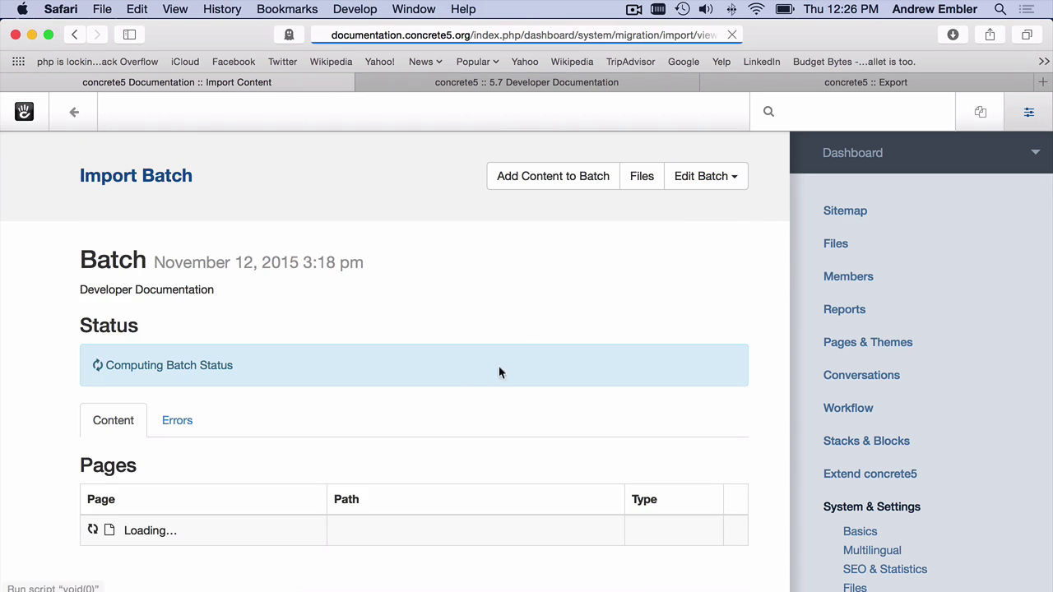
left_click(179, 421)
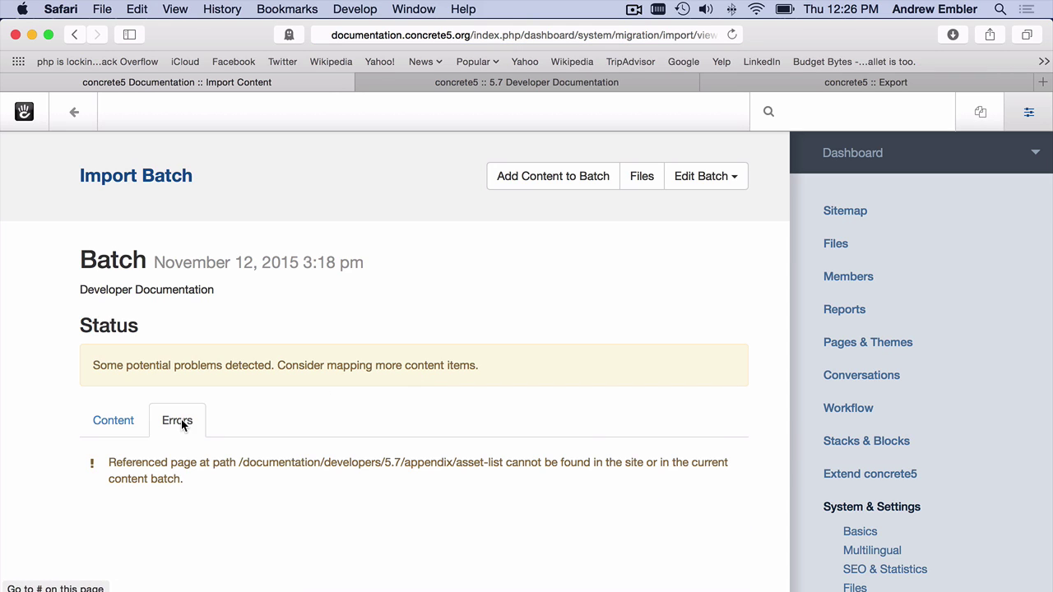
left_click(128, 424)
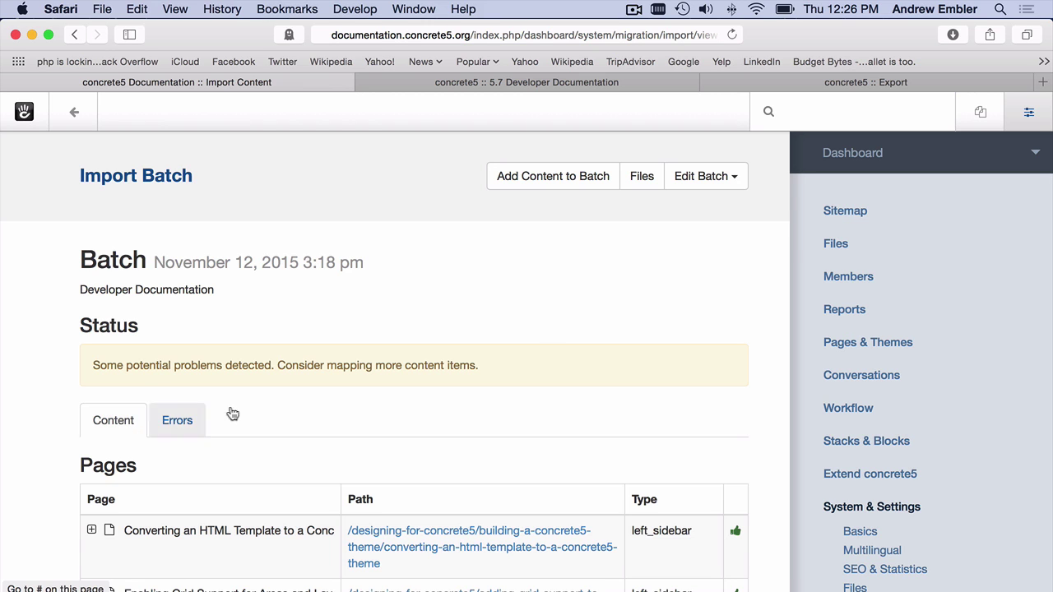
scroll(545, 353, "down", 3)
scroll(545, 354, "up", 3)
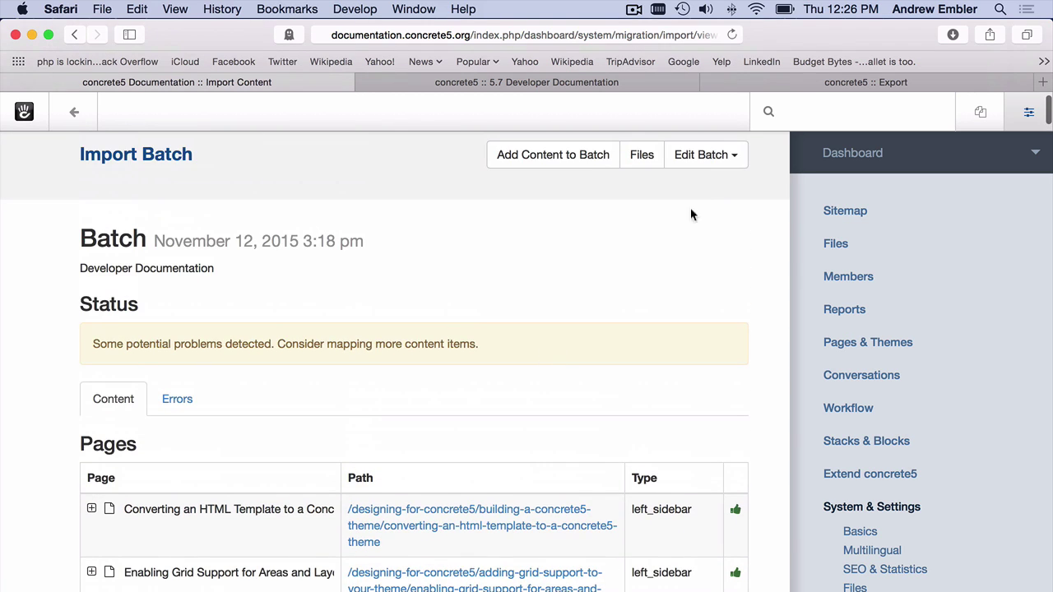
Import the Developer Documentation batch to the site, creating site content from it.
left_click(712, 156)
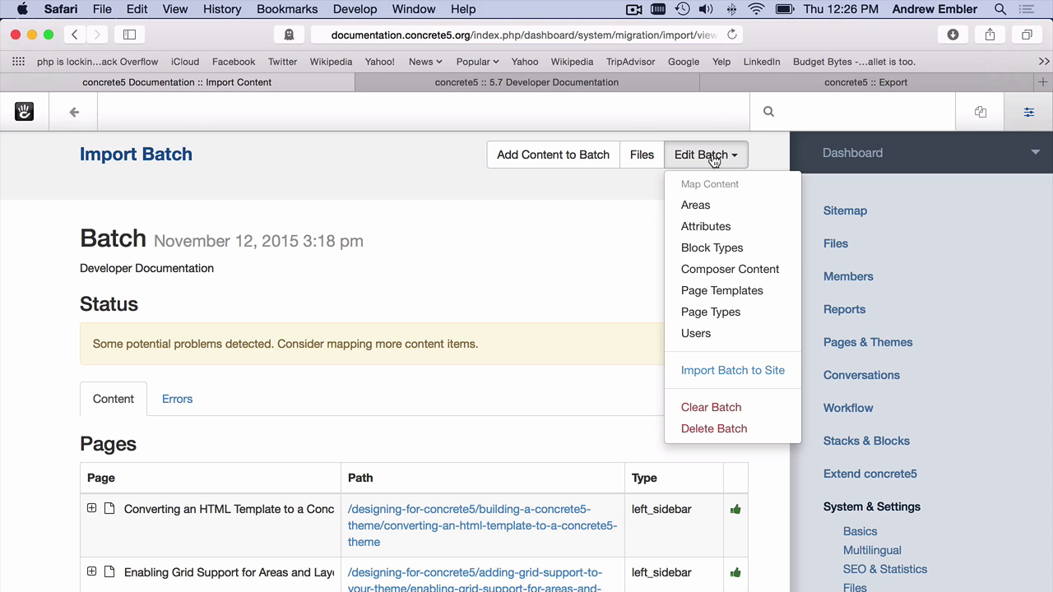
left_click(724, 372)
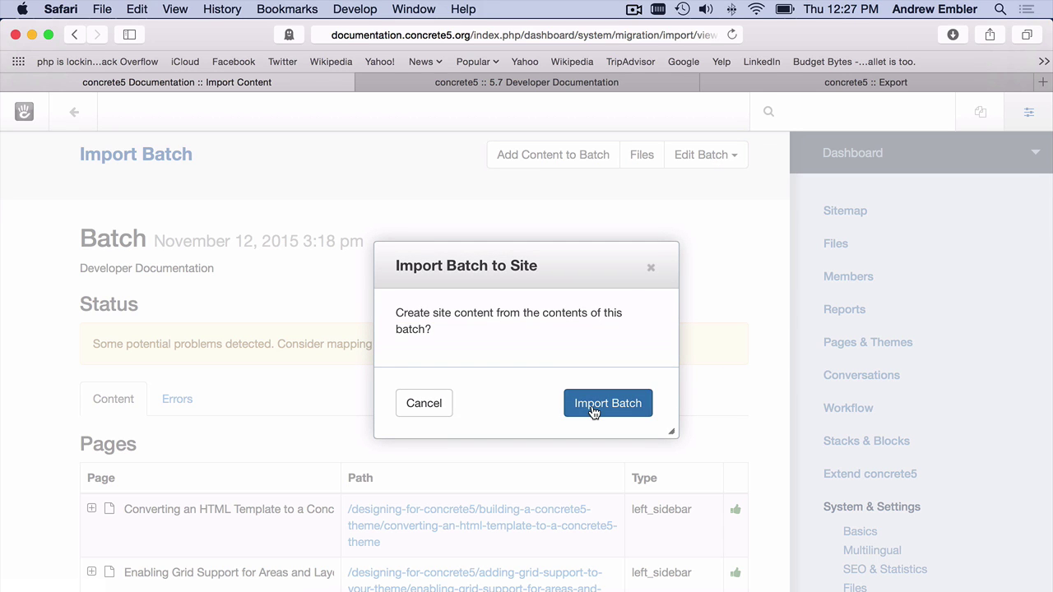
left_click(593, 411)
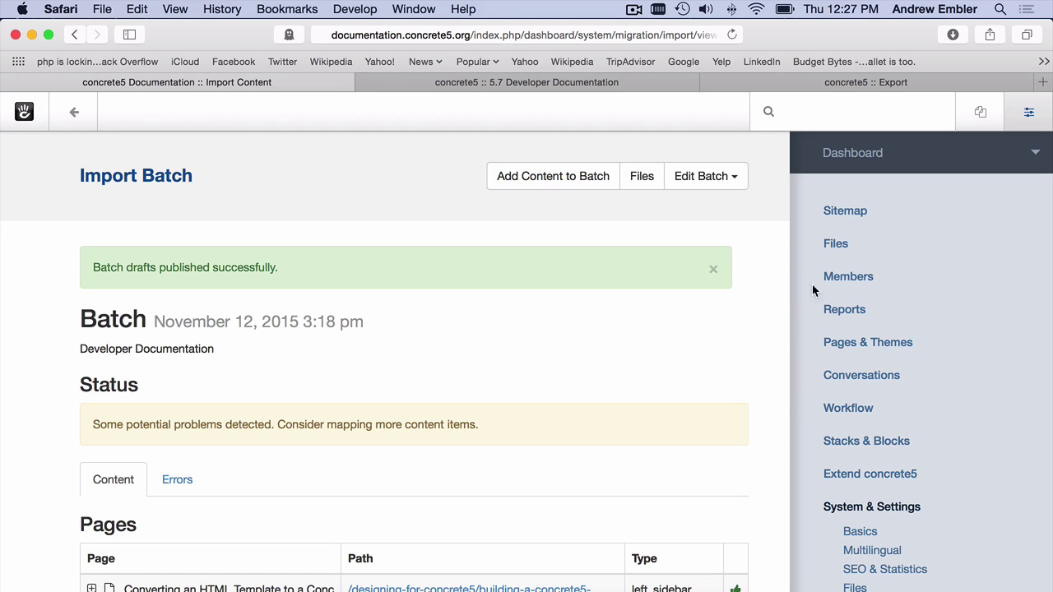
left_click(855, 212)
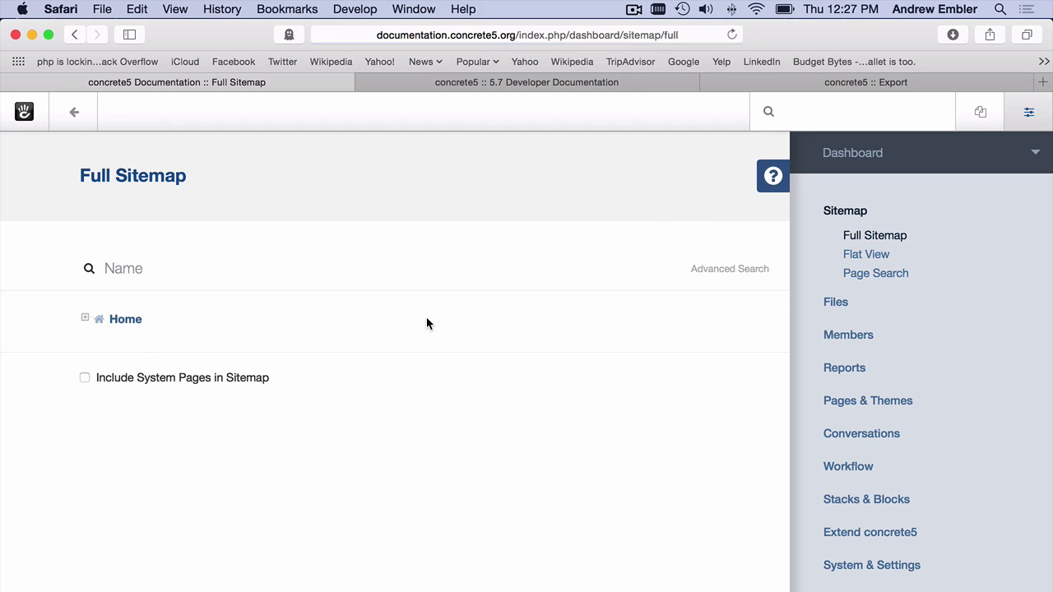
left_click(118, 379)
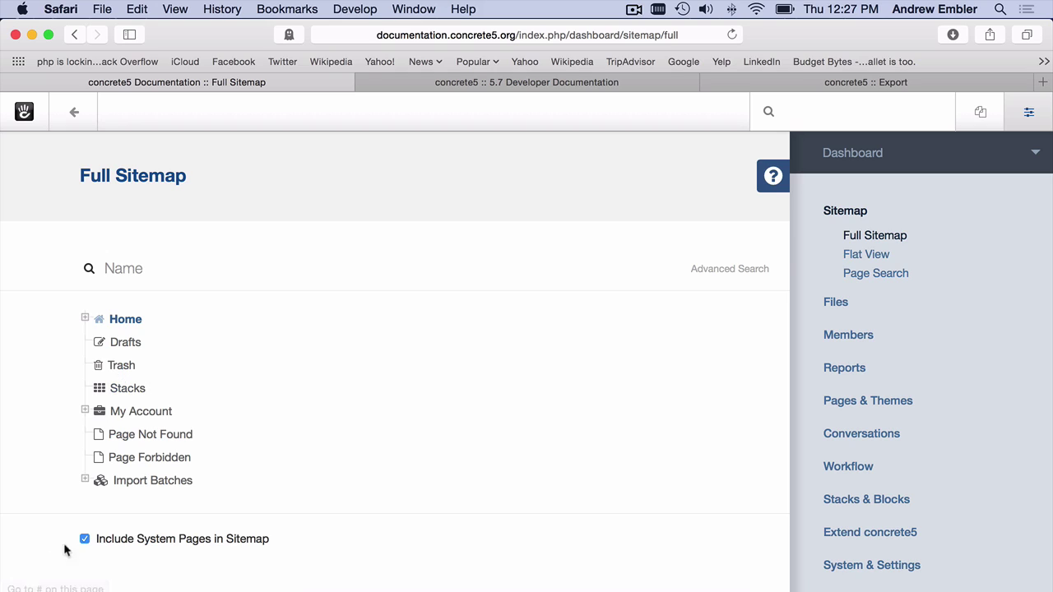
left_click(87, 481)
scroll(156, 497, "down", 3)
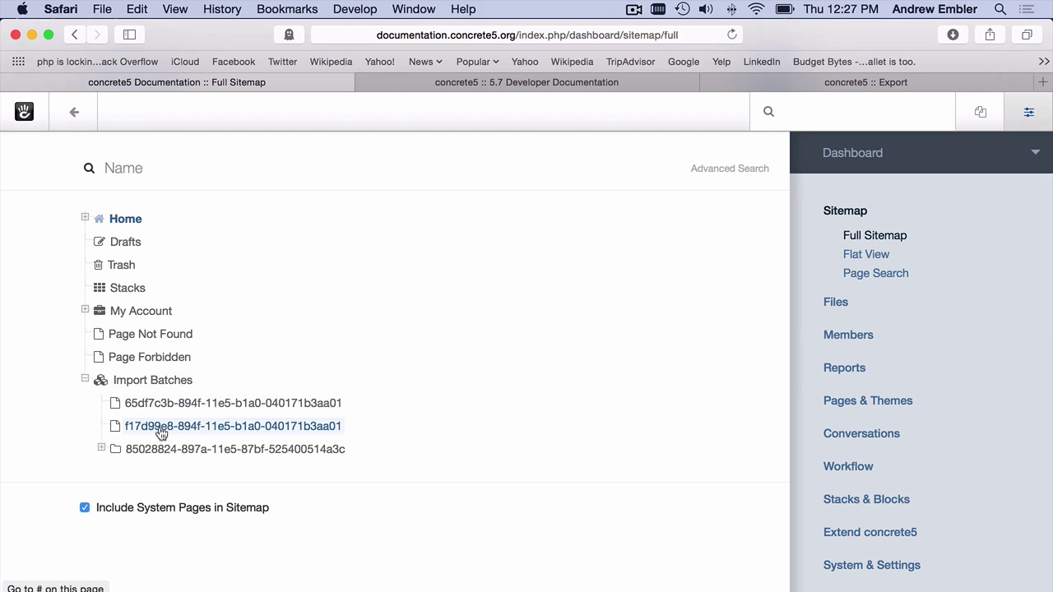
left_click(102, 449)
scroll(247, 487, "down", 5)
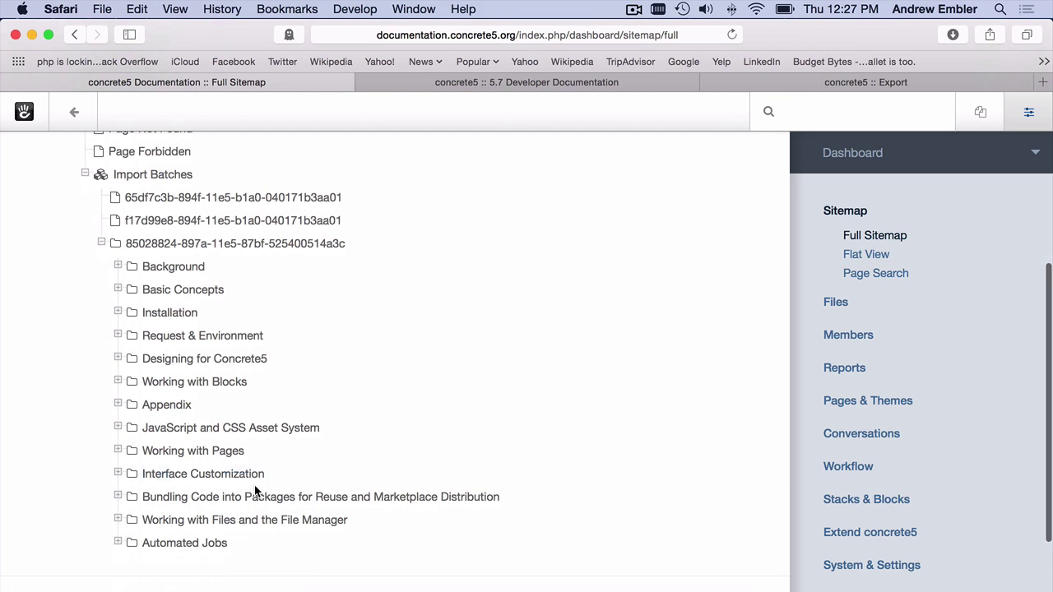
left_click(178, 247)
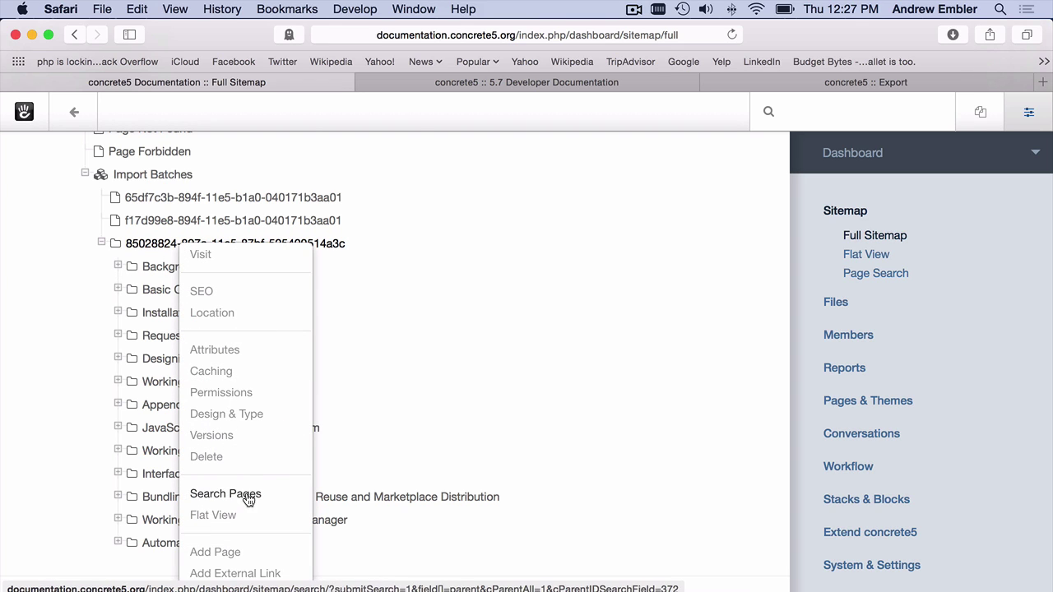
left_click(248, 495)
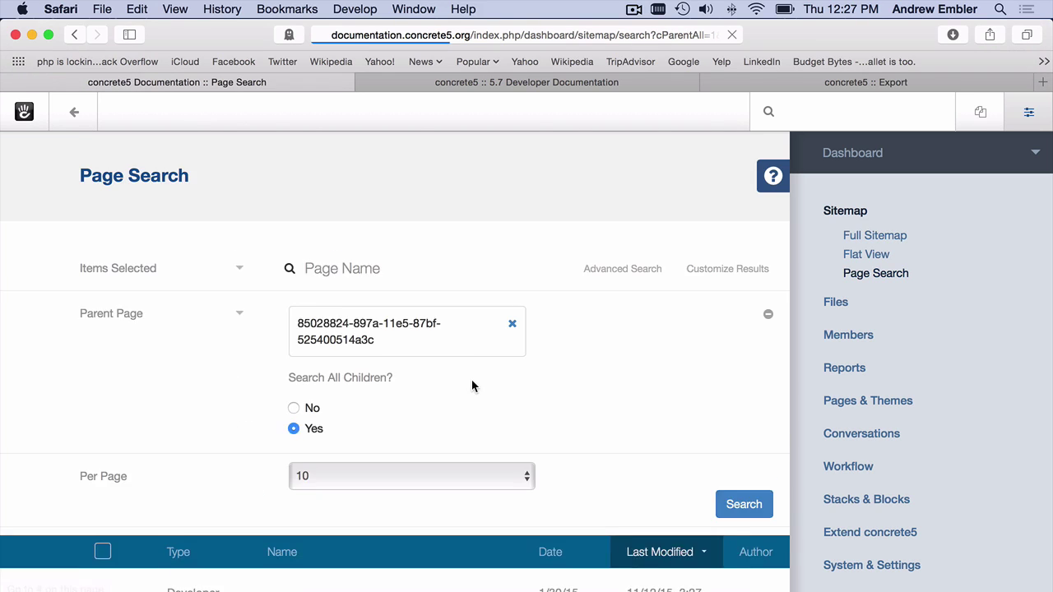
scroll(543, 397, "down", 3)
scroll(551, 400, "down", 1)
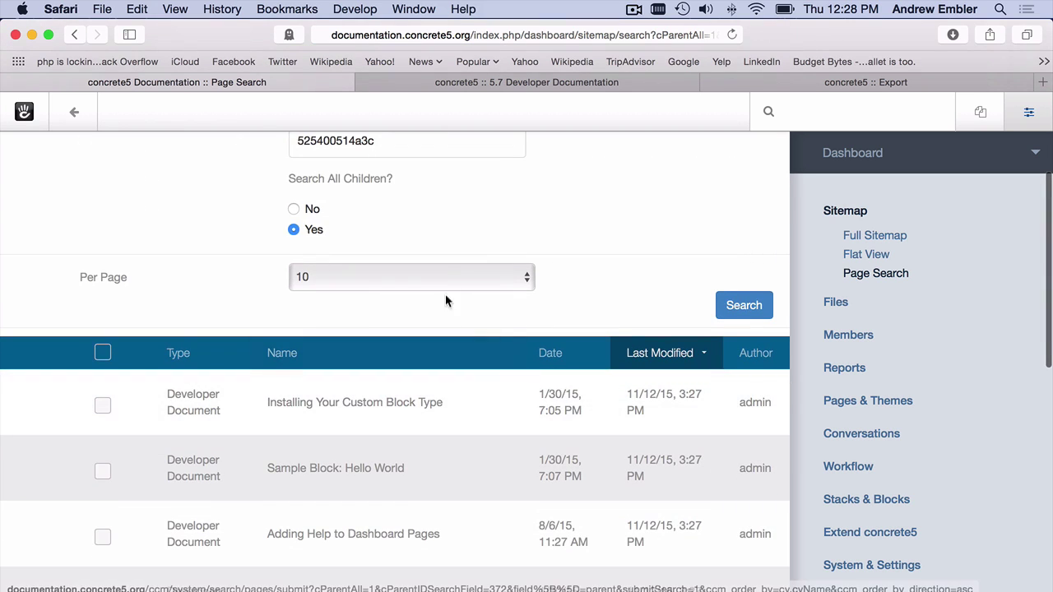
left_click(311, 209)
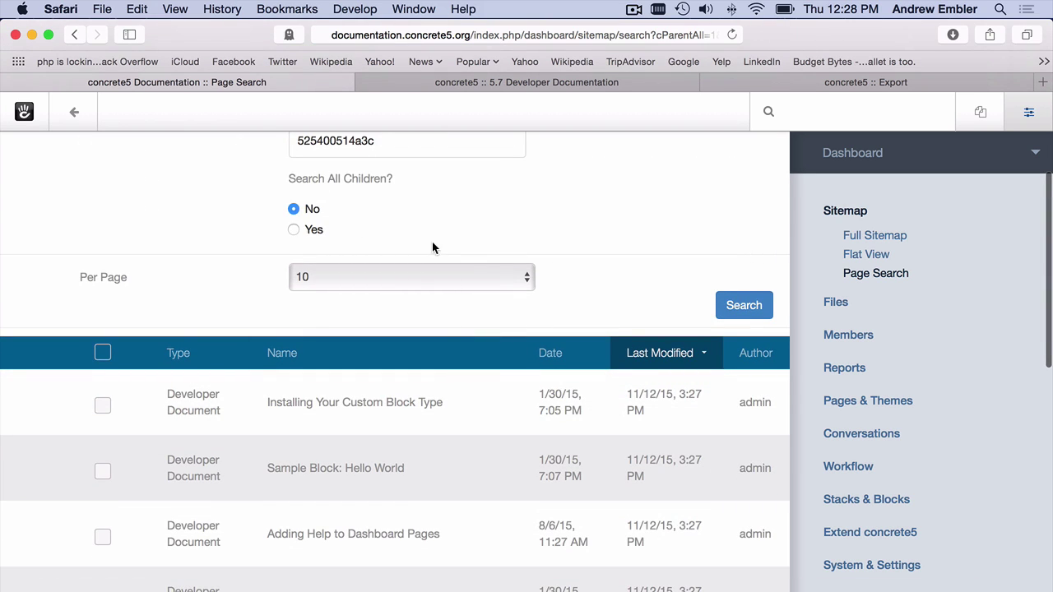
left_click(482, 277)
left_click(470, 307)
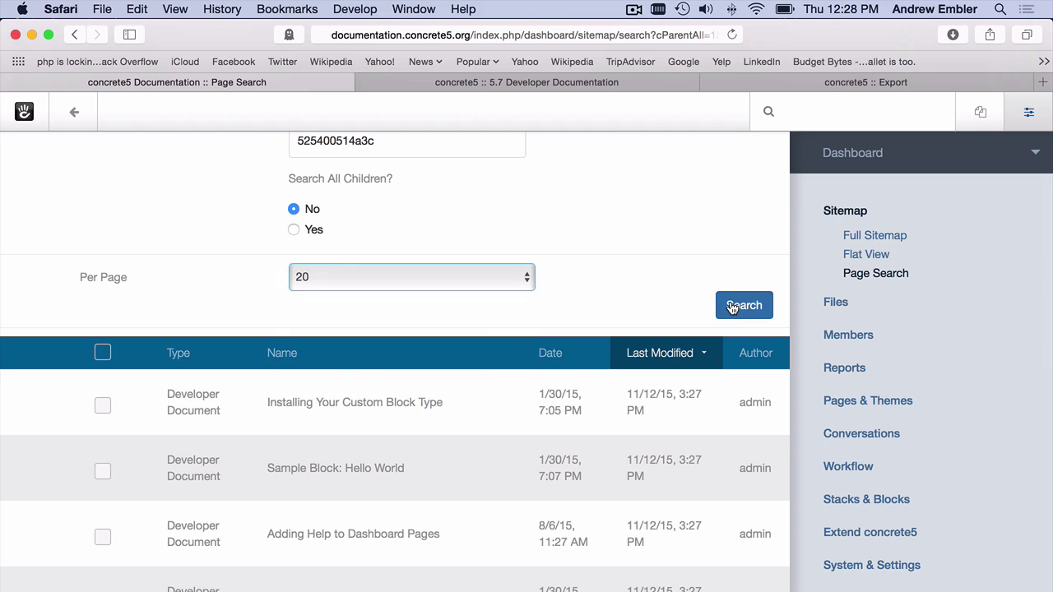
left_click(743, 305)
scroll(275, 329, "down", 5)
scroll(275, 329, "down", 4)
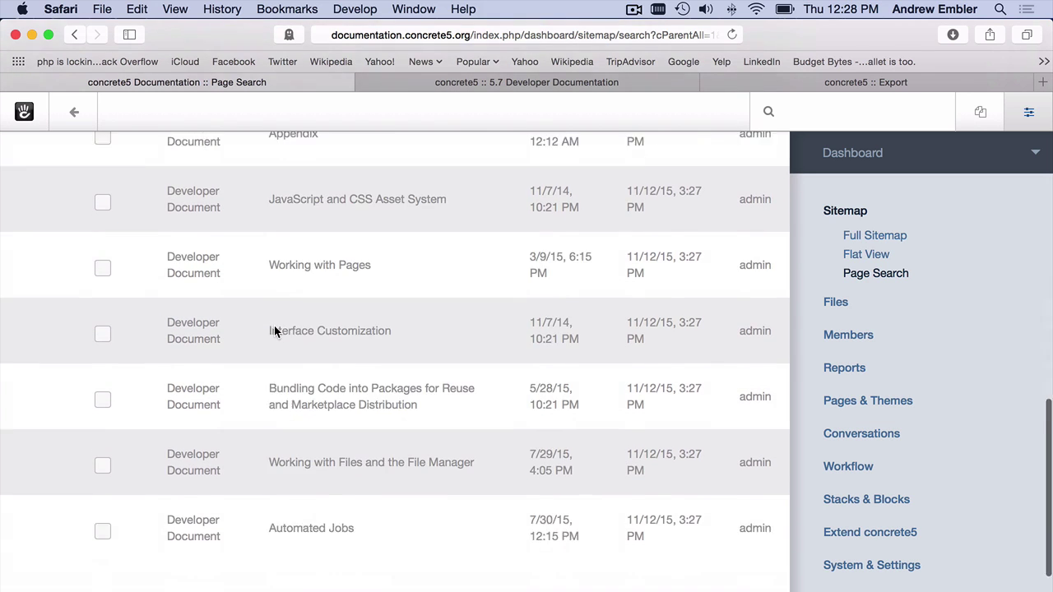
scroll(275, 328, "up", 8)
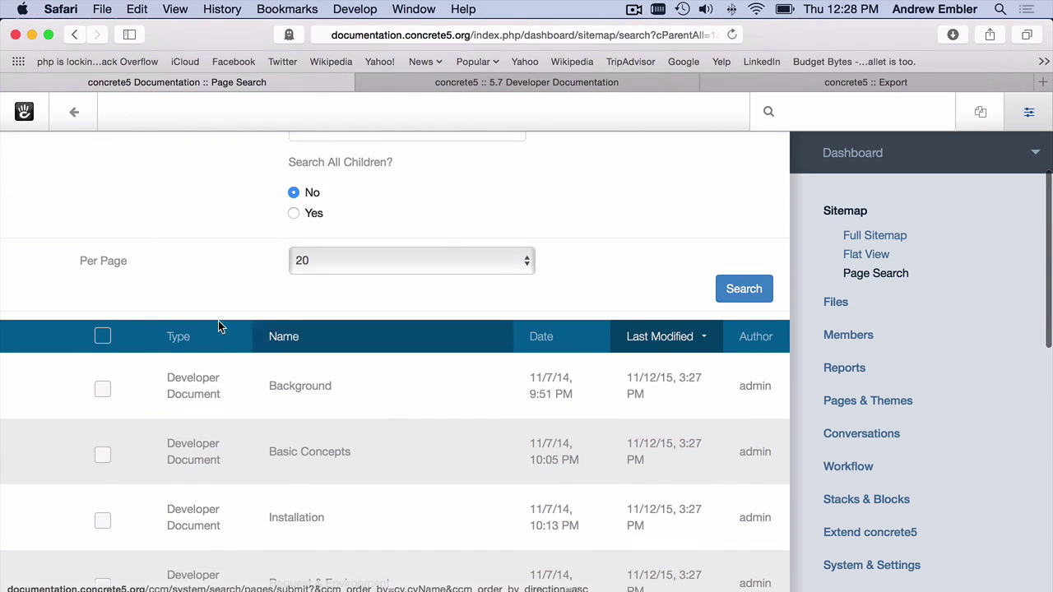
Select all the found pages and use Move/Copy to place them under the Developers Guide page in the sitemap.
left_click(102, 336)
scroll(176, 316, "up", 3)
left_click(163, 271)
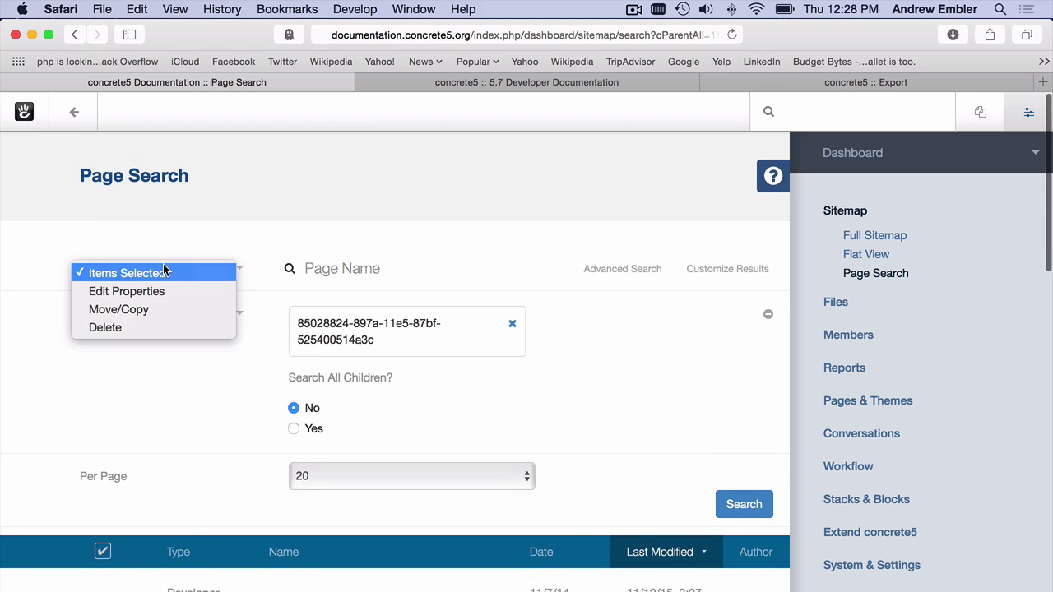
left_click(164, 310)
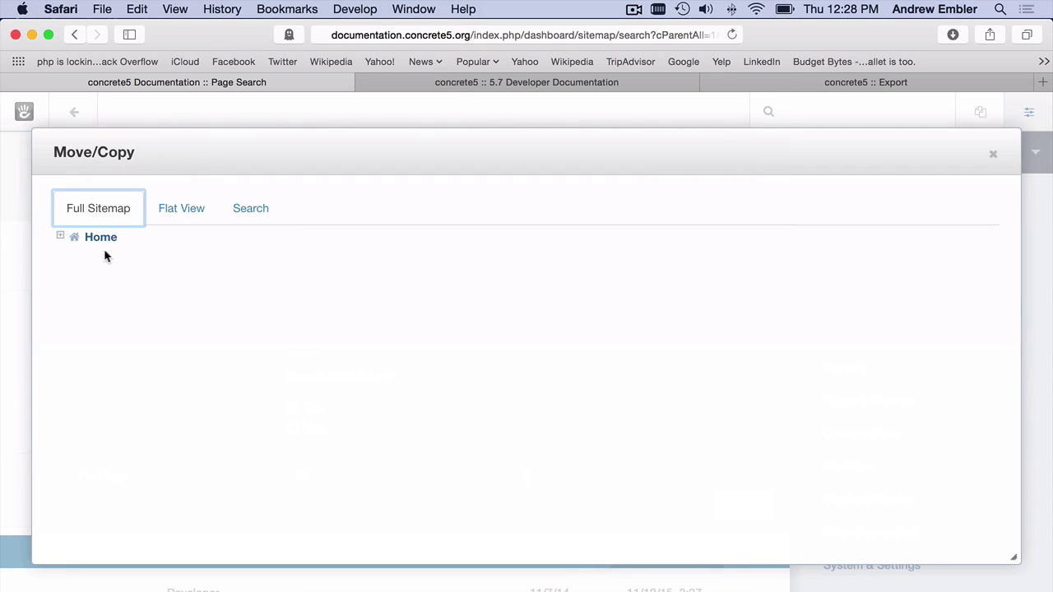
left_click(59, 236)
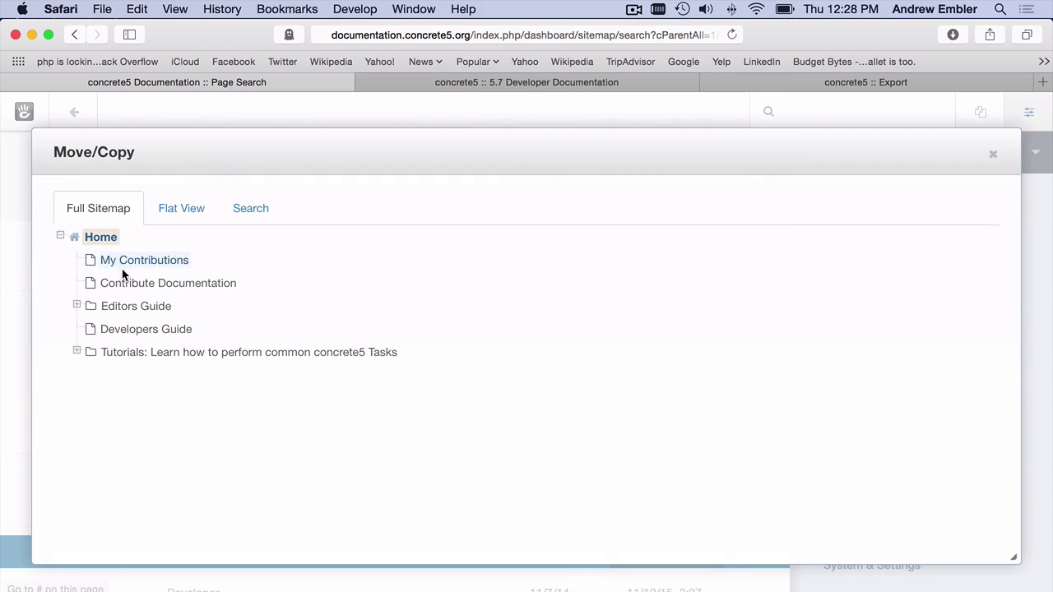
left_click(144, 329)
left_click(651, 506)
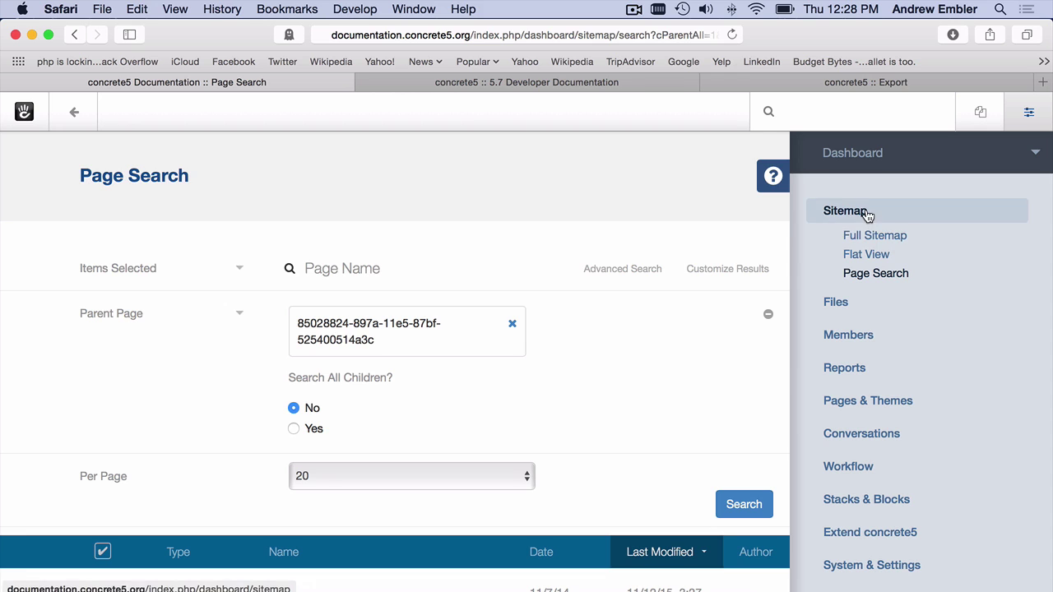
Examine the Developers Guide page on the live site and read its What is concrete5? document.
left_click(74, 112)
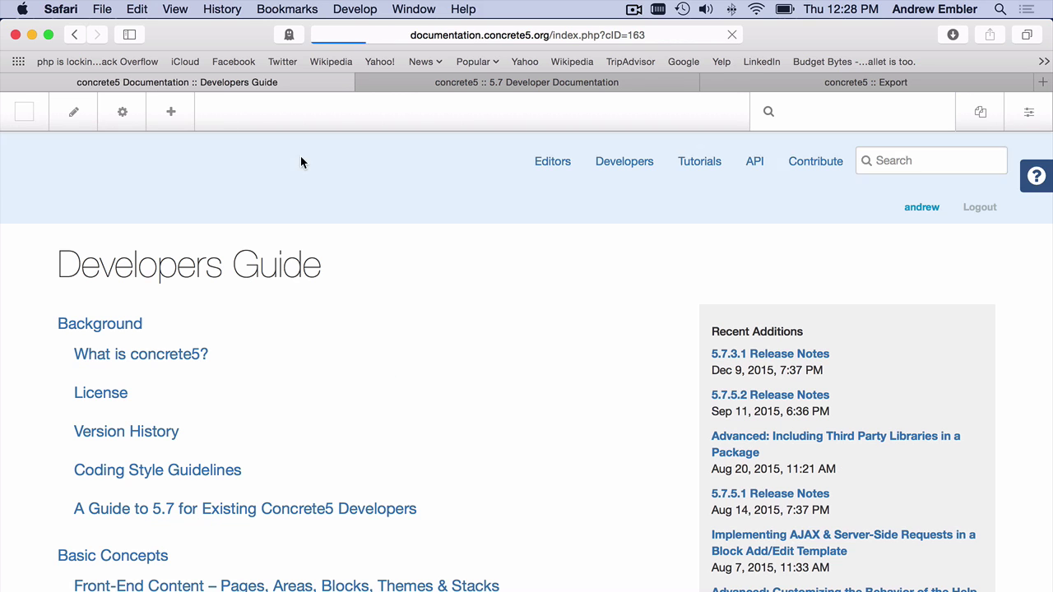
scroll(269, 392, "down", 3)
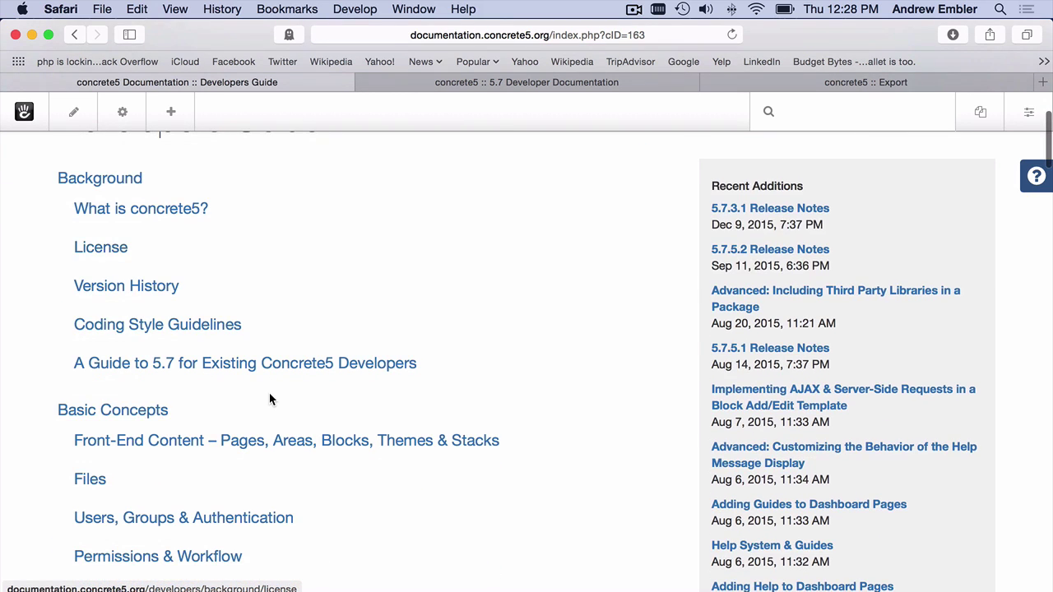
scroll(269, 400, "down", 6)
scroll(271, 400, "up", 10)
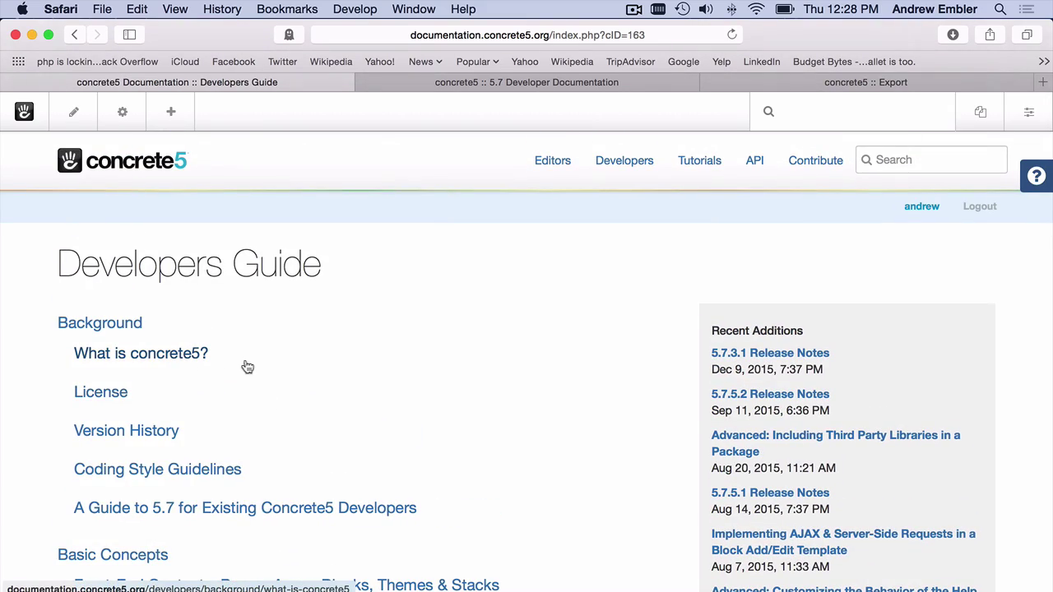
left_click(202, 356)
scroll(316, 348, "down", 4)
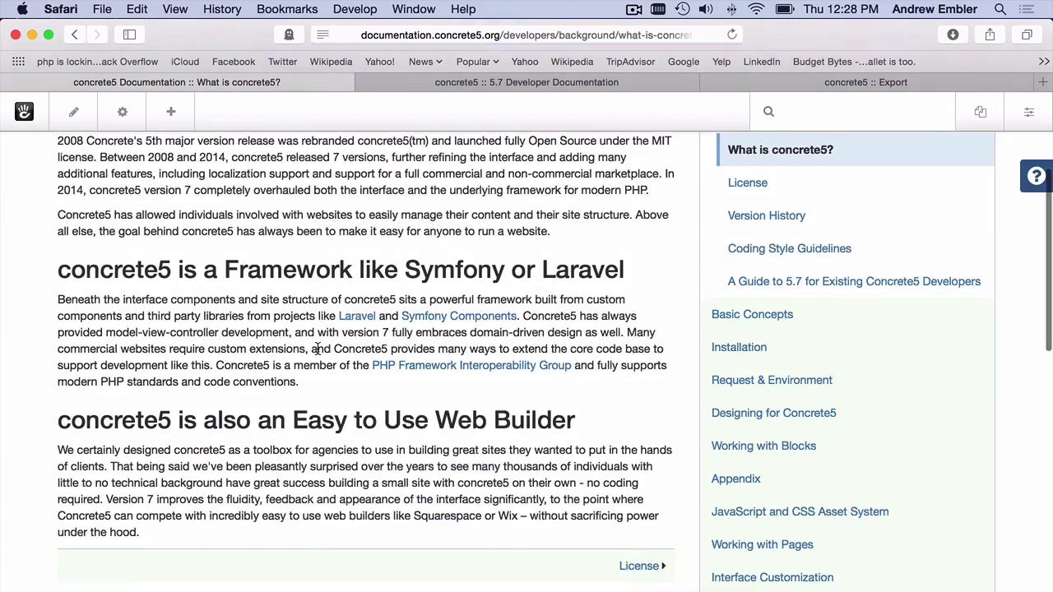
Read through the rest of the What is concrete5? document and open the Installation section's System Requirements page.
scroll(316, 349, "down", 4)
scroll(318, 349, "down", 8)
scroll(317, 353, "up", 12)
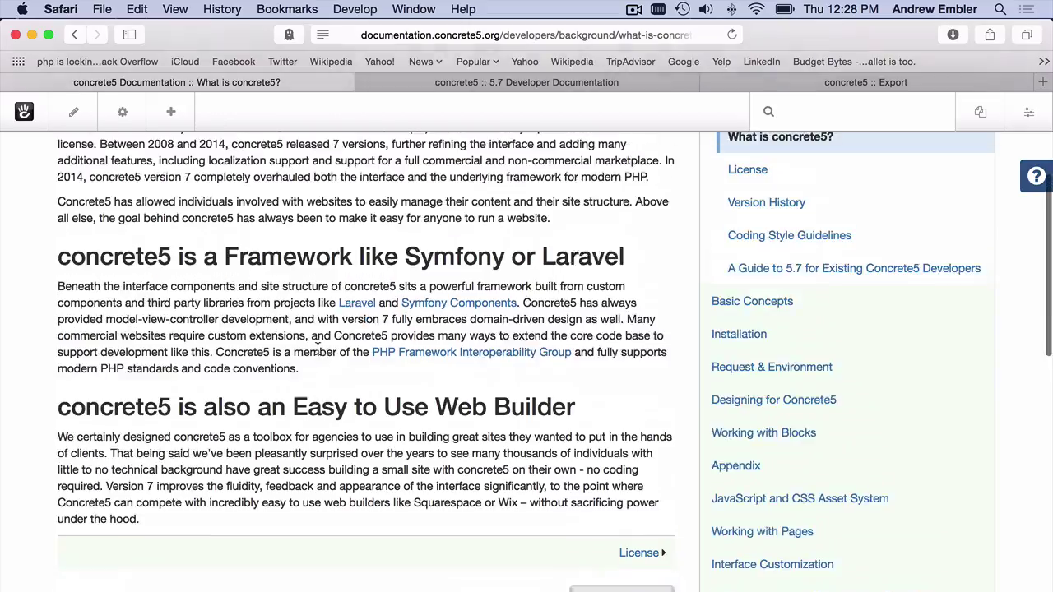
left_click(724, 333)
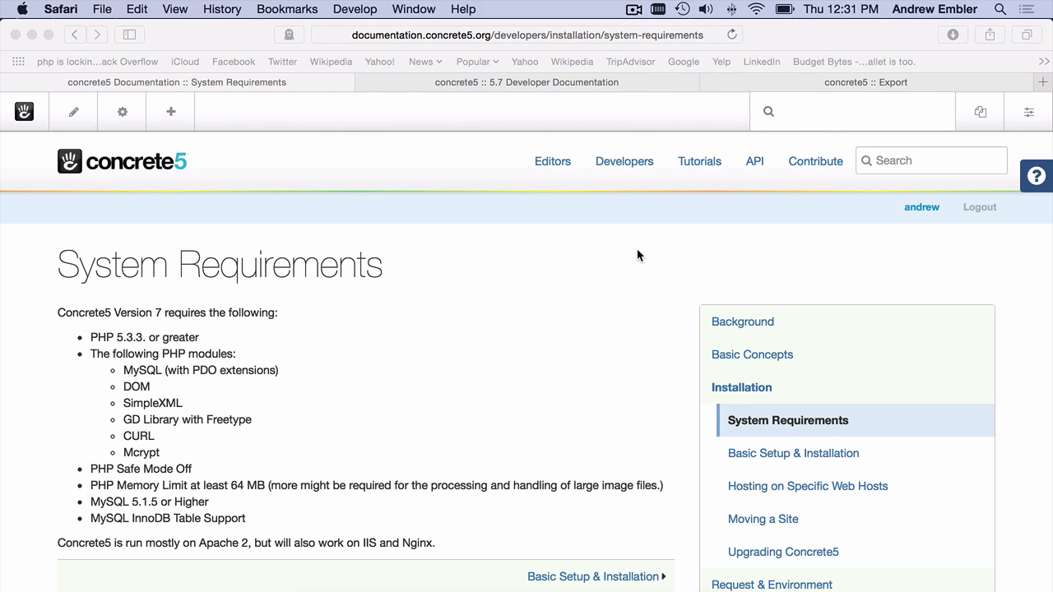
Open the Working with Blocks section of the developer documentation and examine its list of child documents.
scroll(763, 424, "down", 5)
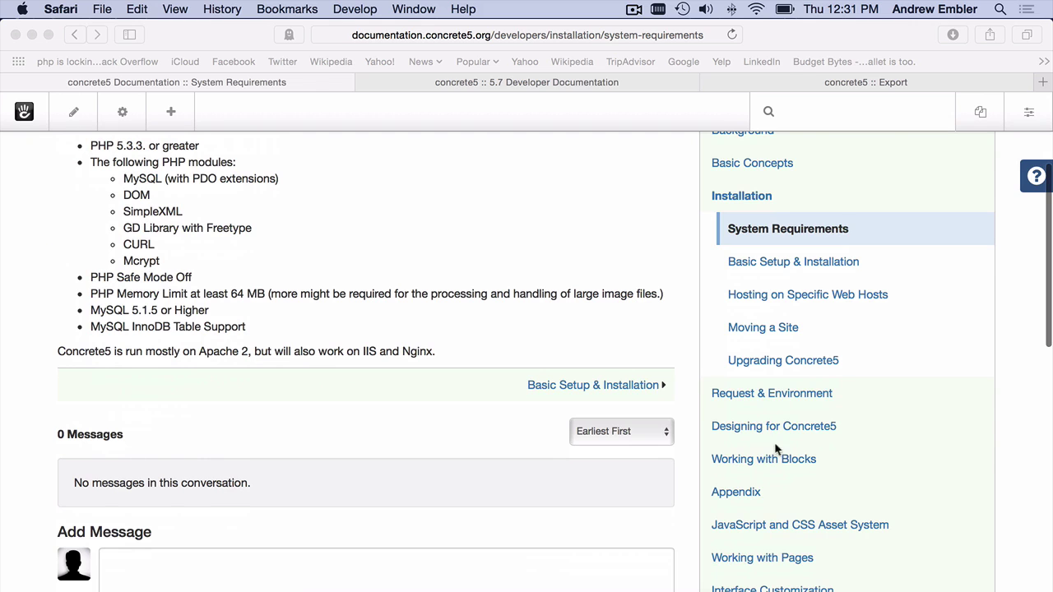
left_click(777, 459)
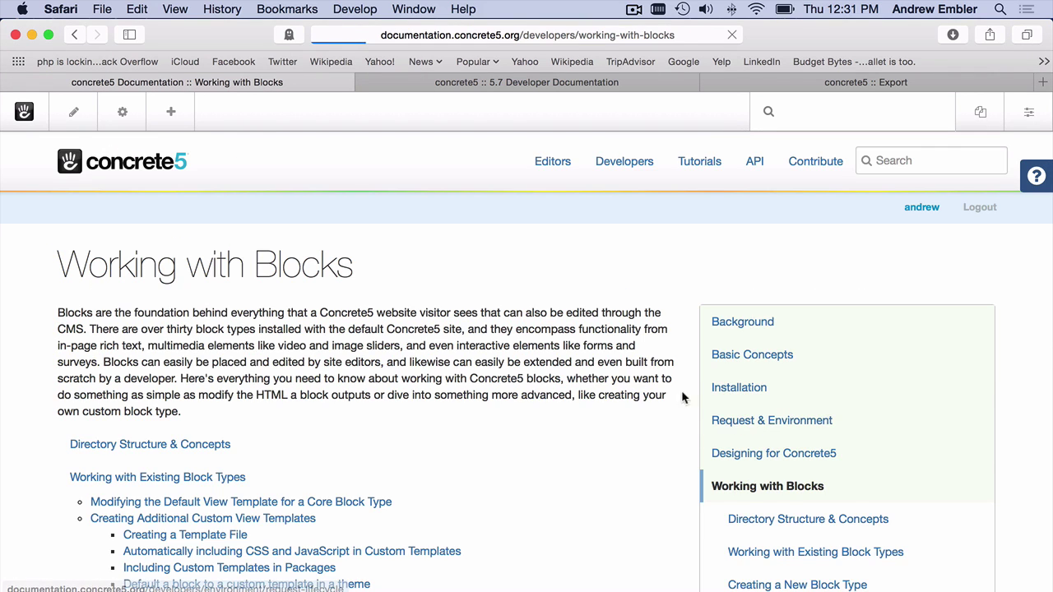
scroll(271, 421, "down", 3)
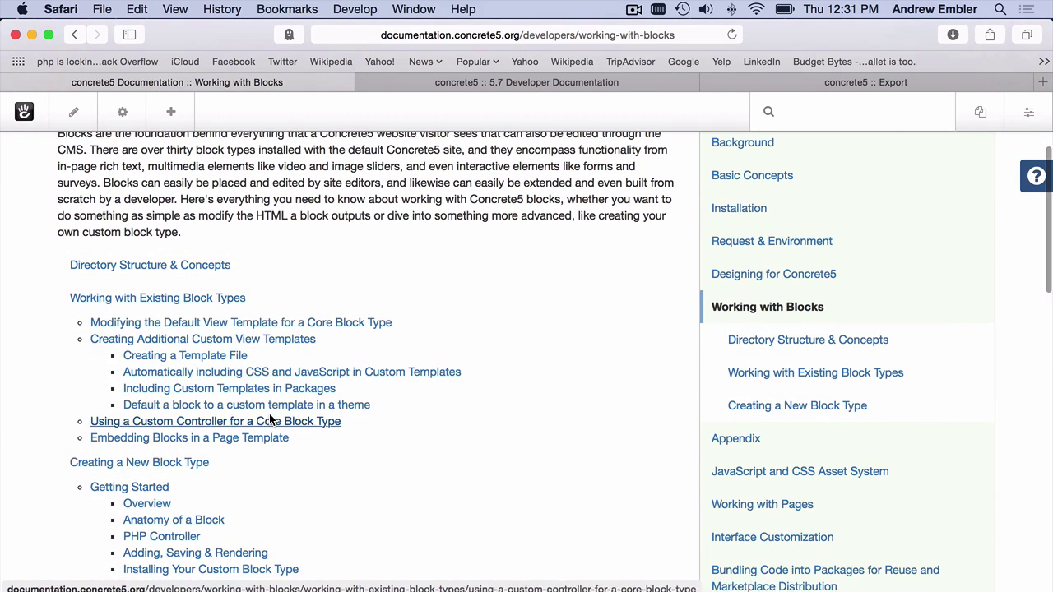
scroll(403, 358, "down", 8)
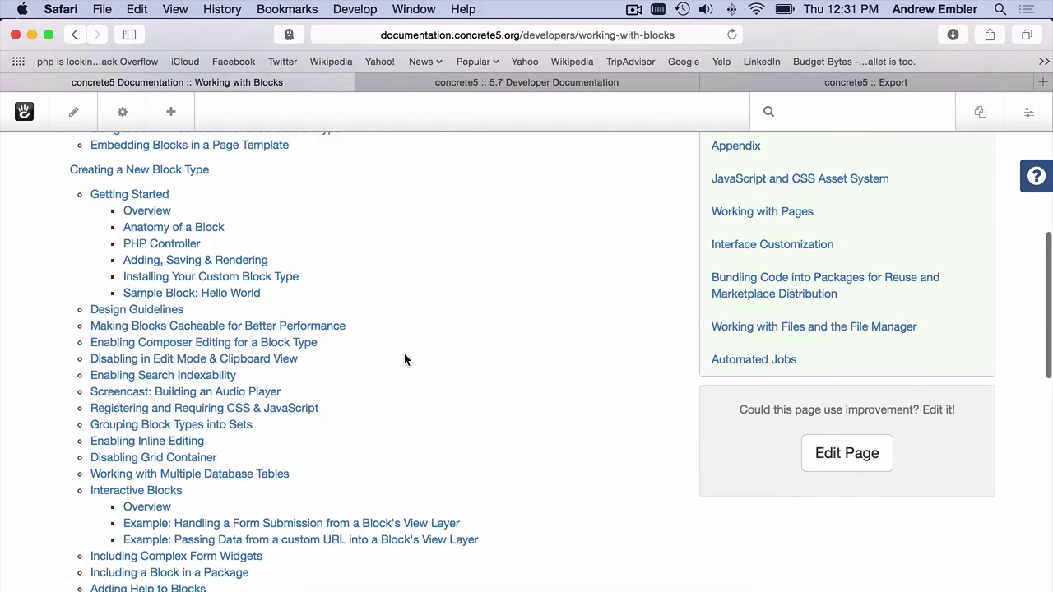
scroll(404, 359, "up", 4)
Go into Creating a New Block Type, open Installing Your Custom Block Type and examine its migrated text and image.
left_click(767, 262)
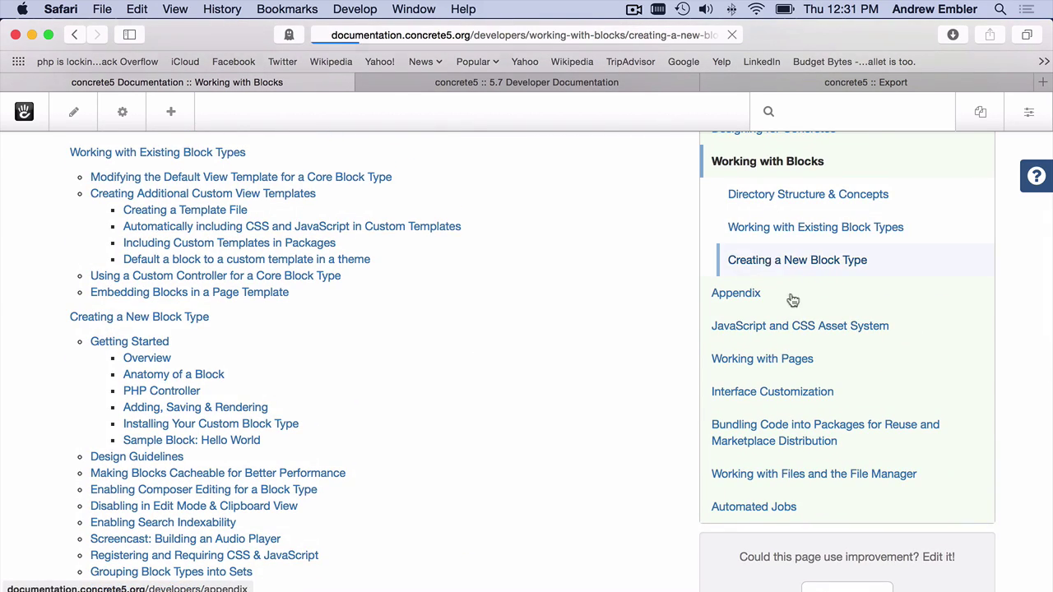
scroll(696, 312, "down", 5)
scroll(696, 315, "down", 3)
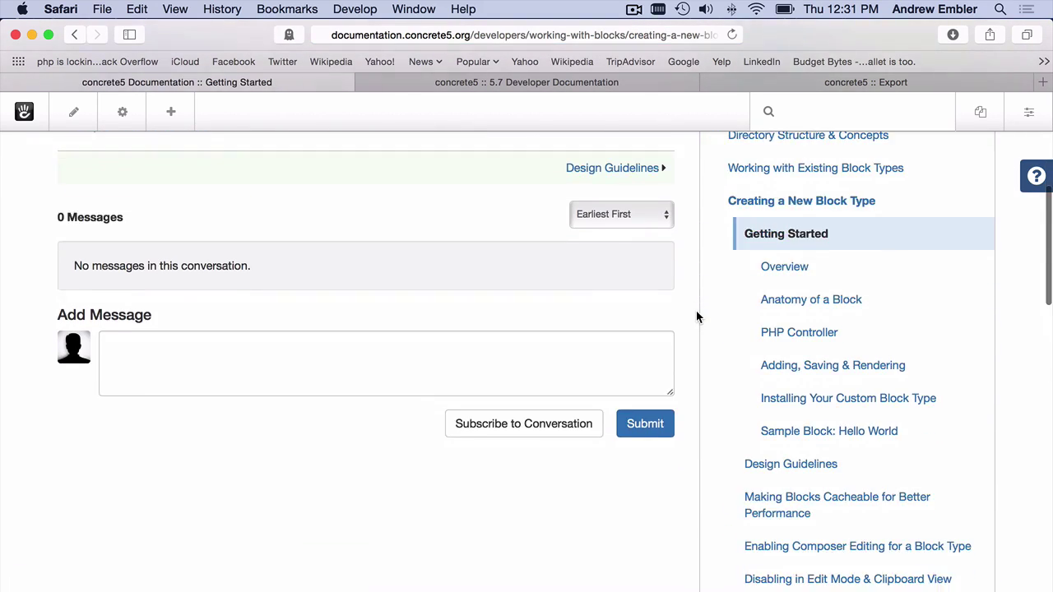
left_click(834, 398)
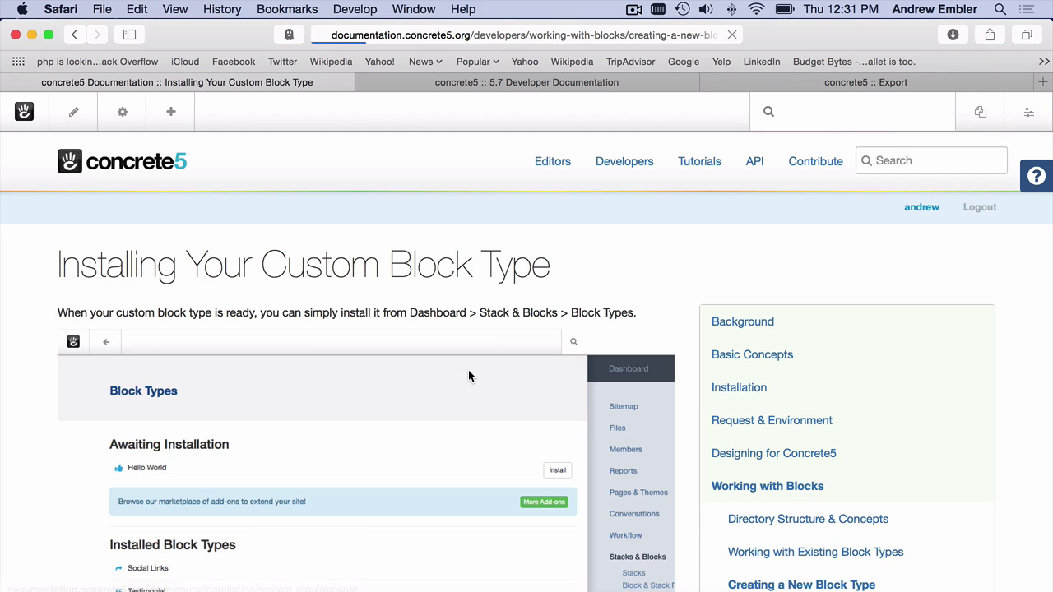
scroll(469, 376, "down", 10)
scroll(468, 376, "up", 10)
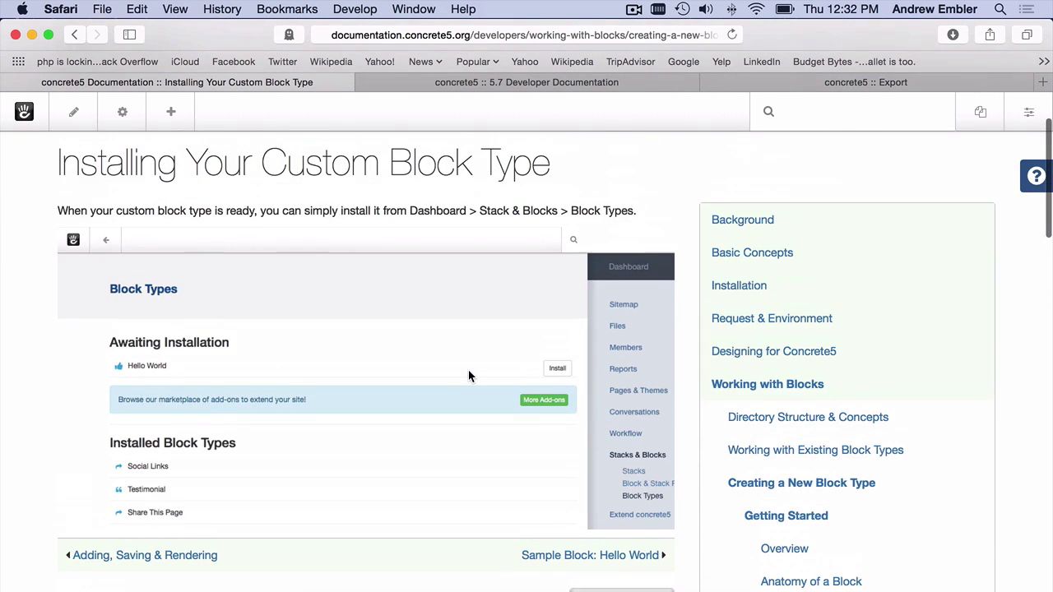
scroll(468, 375, "down", 15)
scroll(468, 376, "down", 5)
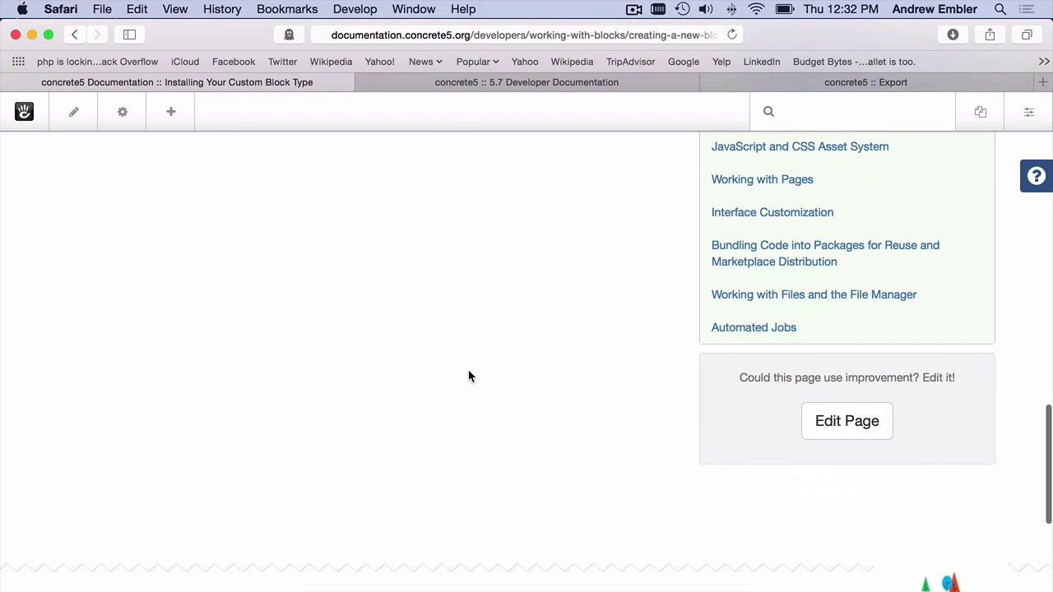
Open the Installing Your Custom Block Type document for editing and examine its page location and Markdown content.
left_click(836, 428)
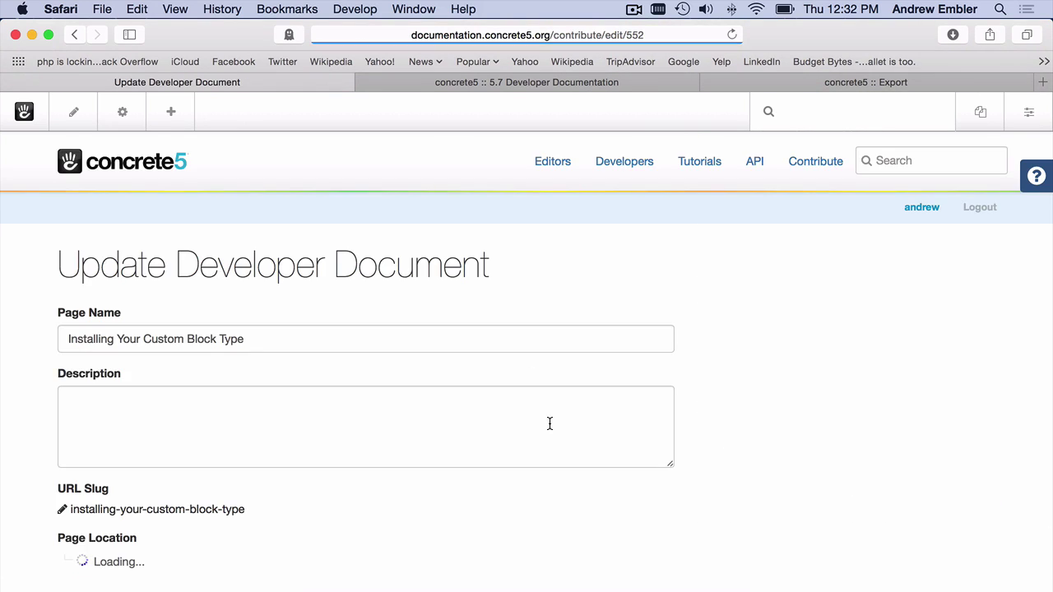
scroll(549, 424, "down", 15)
scroll(549, 422, "down", 10)
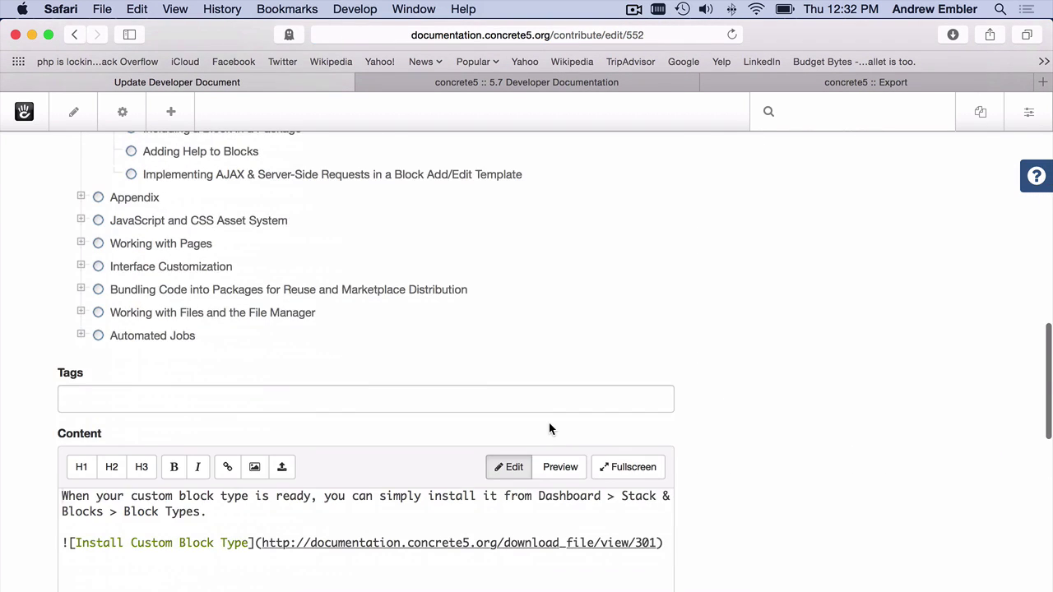